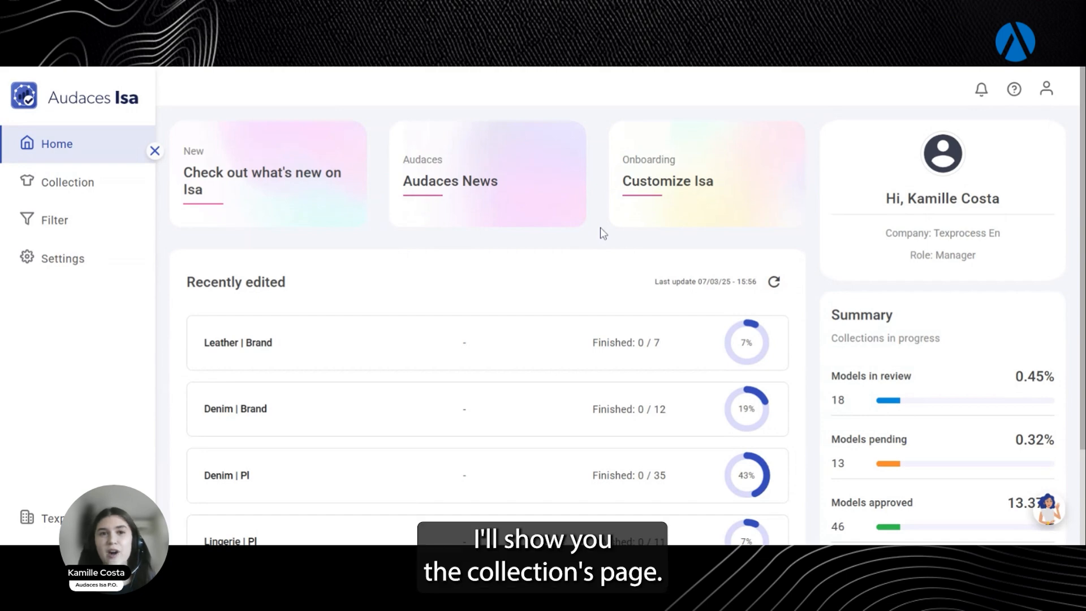
Step: Open the collections page and look through the collections that are in progress
click(96, 186)
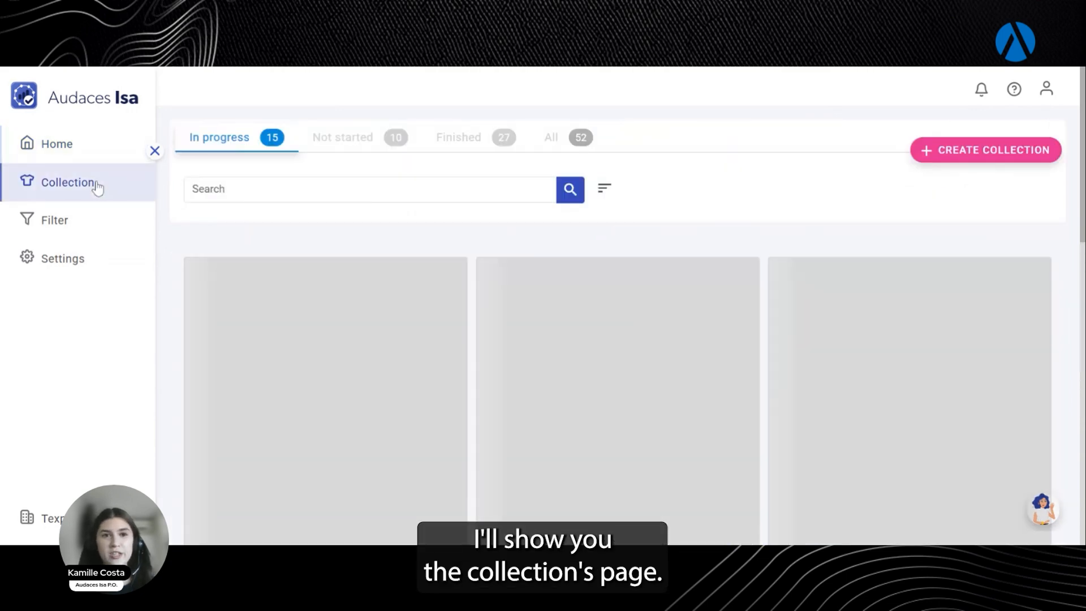
scroll(615, 223, down, 1)
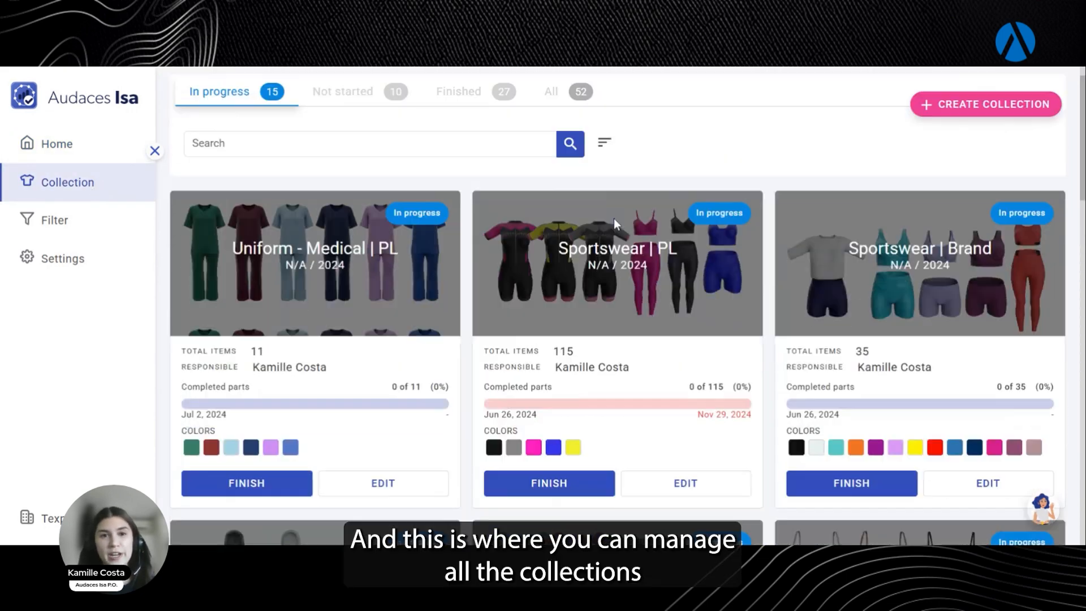
scroll(735, 272, down, 4)
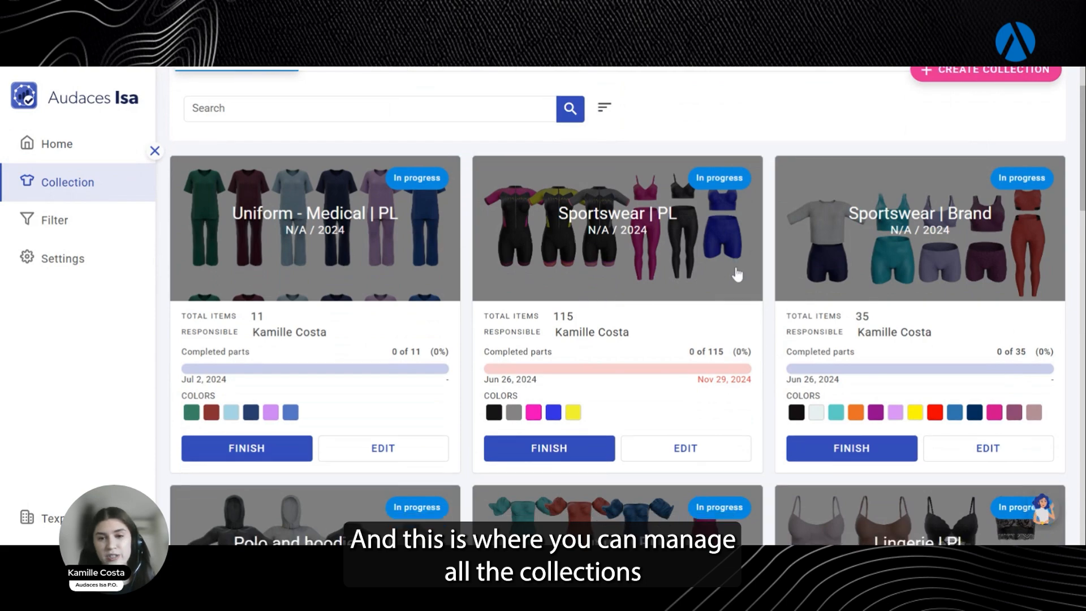
scroll(735, 272, up, 5)
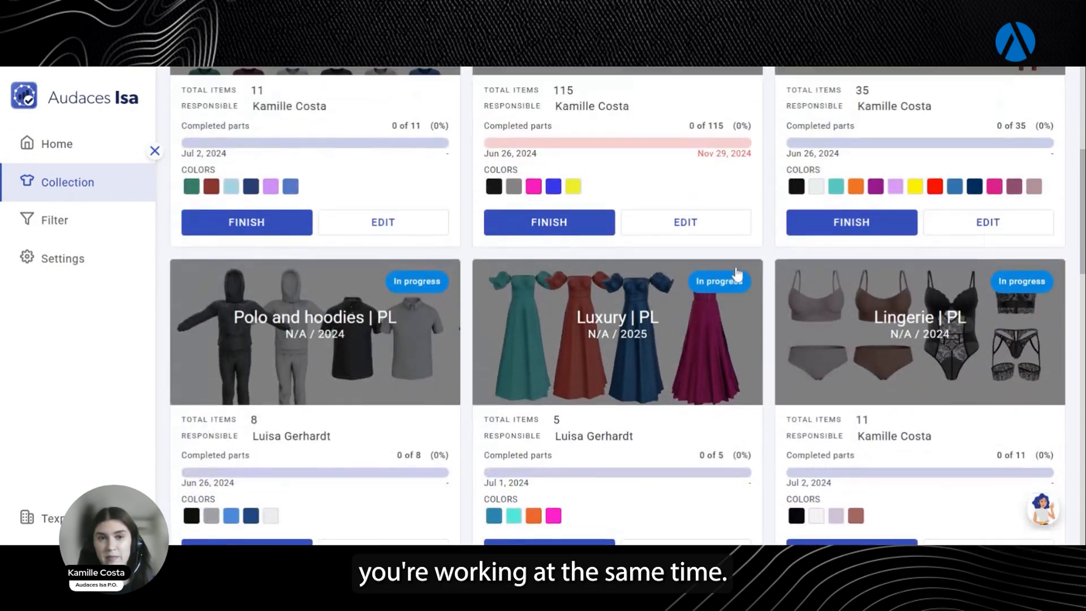
scroll(731, 250, down, 1)
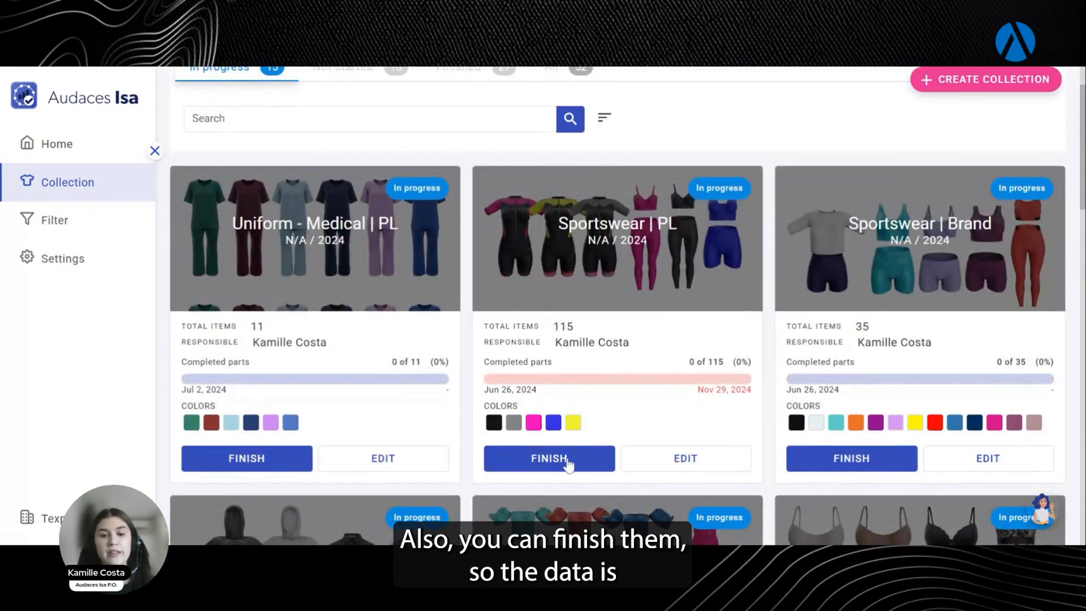
scroll(638, 332, up, 1)
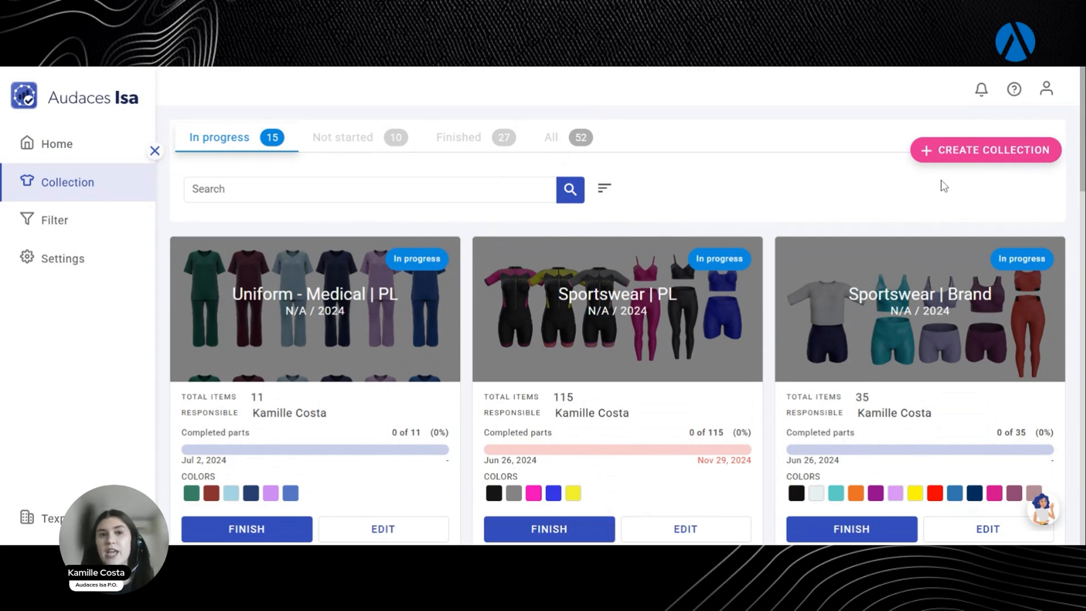
click(970, 160)
scroll(367, 282, down, 1)
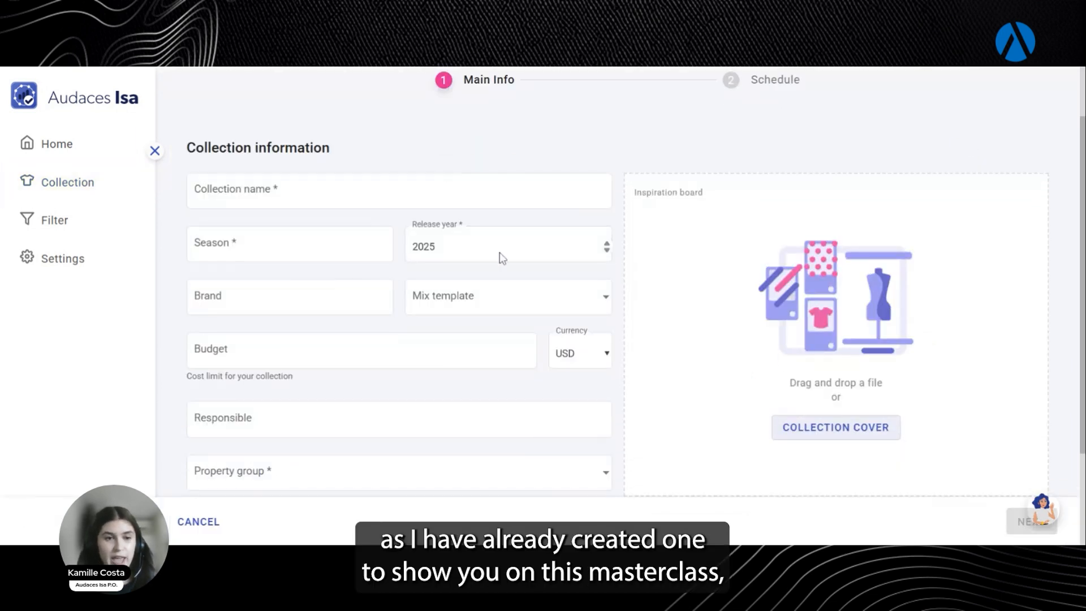
scroll(441, 274, down, 1)
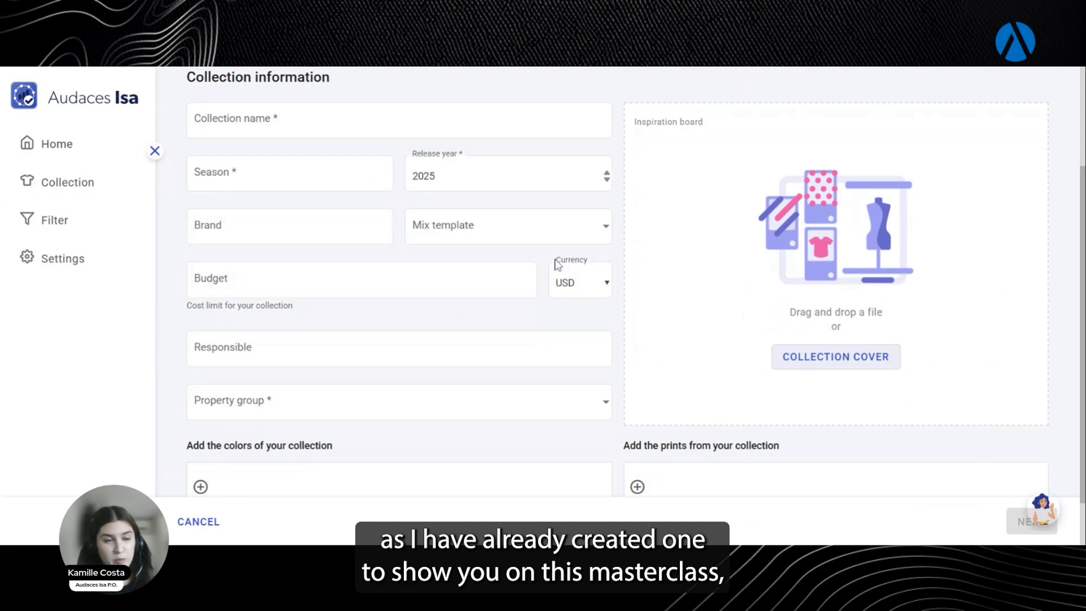
click(73, 193)
Step: Open the Leather | Brand collection for editing and review its main information
scroll(599, 233, down, 1)
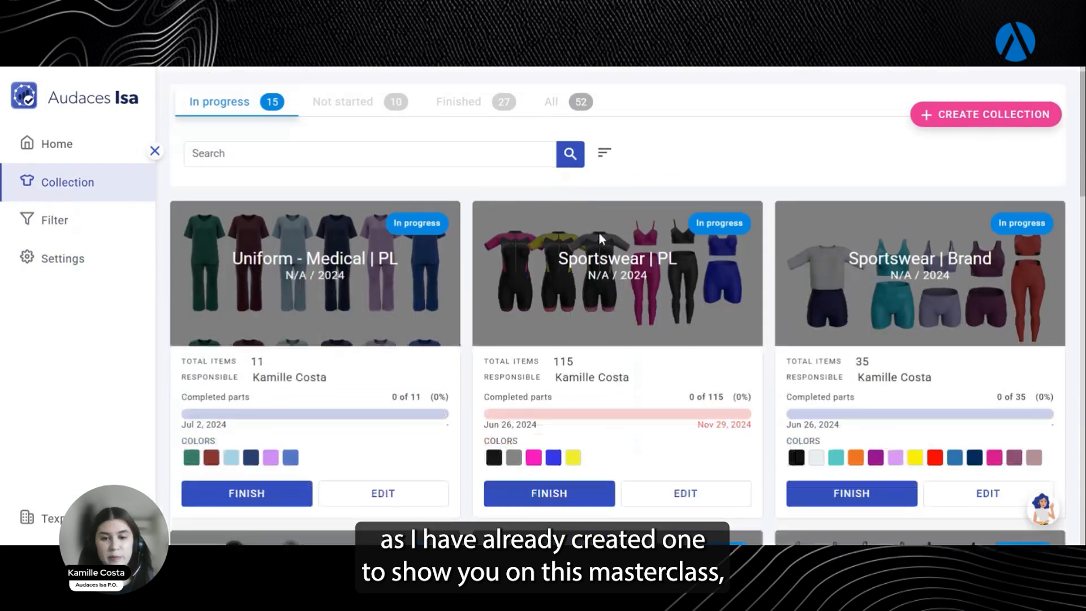
scroll(599, 234, down, 10)
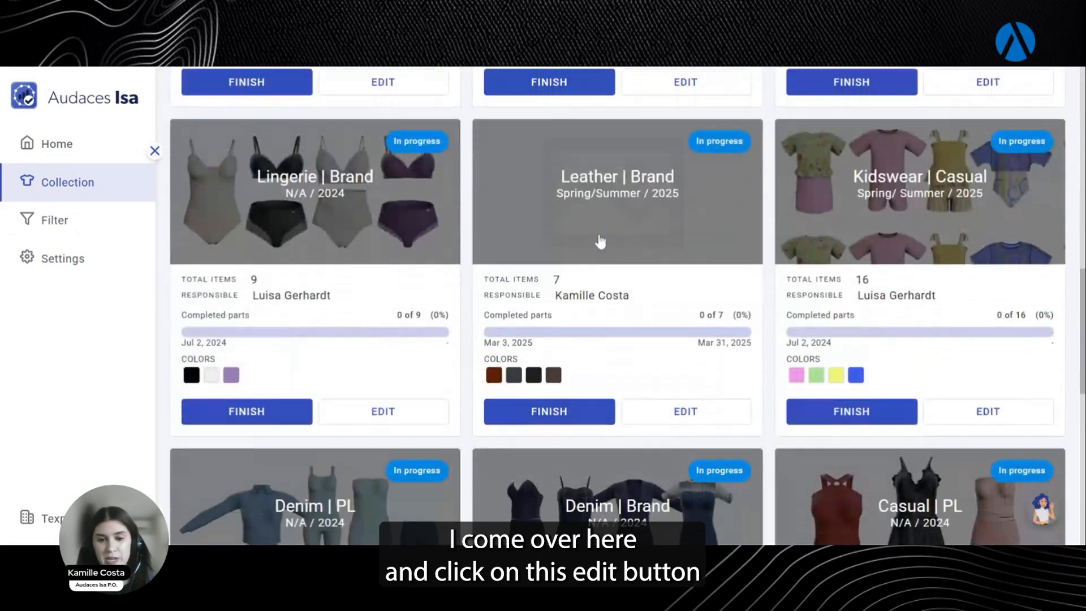
click(689, 415)
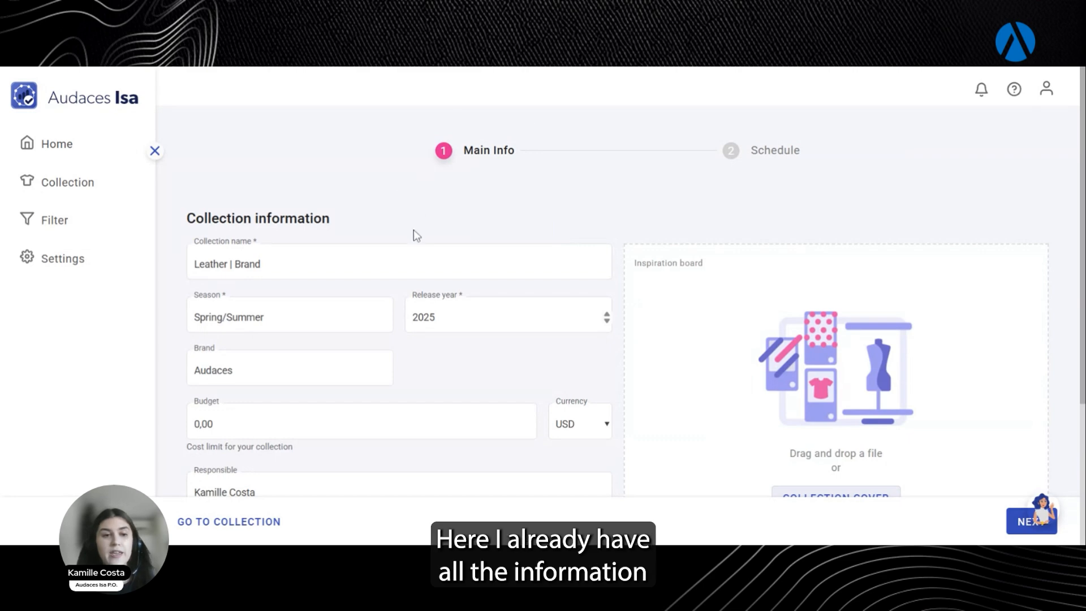
scroll(456, 212, down, 1)
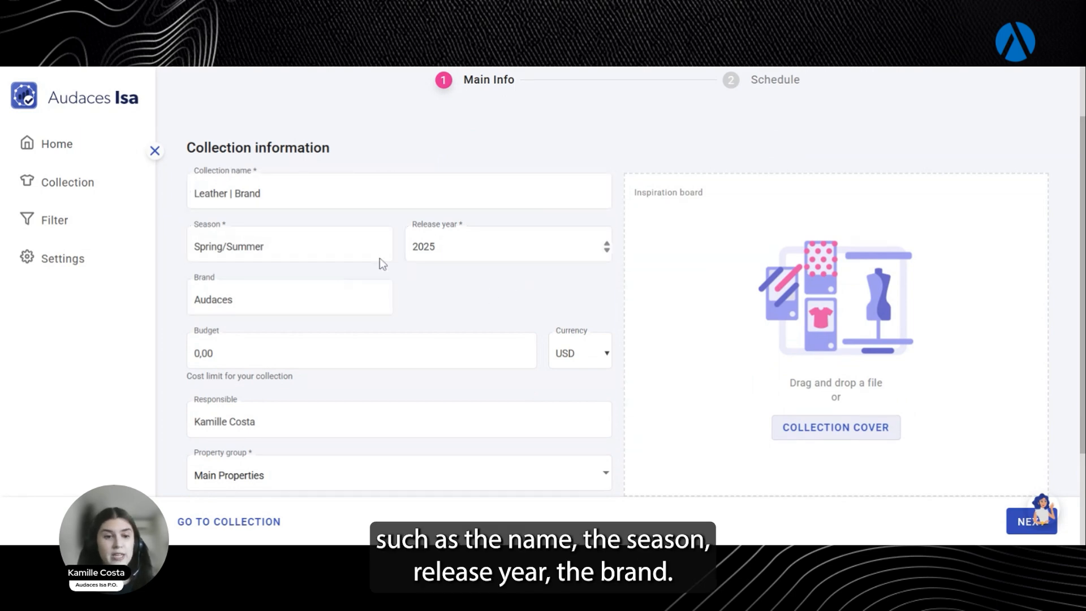
scroll(381, 262, down, 1)
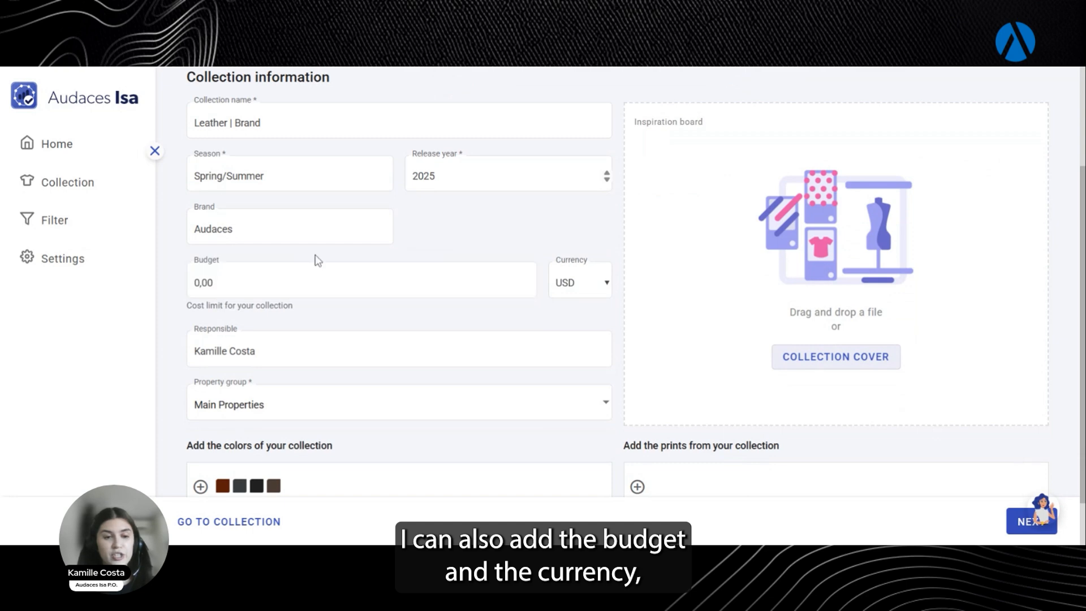
scroll(334, 245, down, 1)
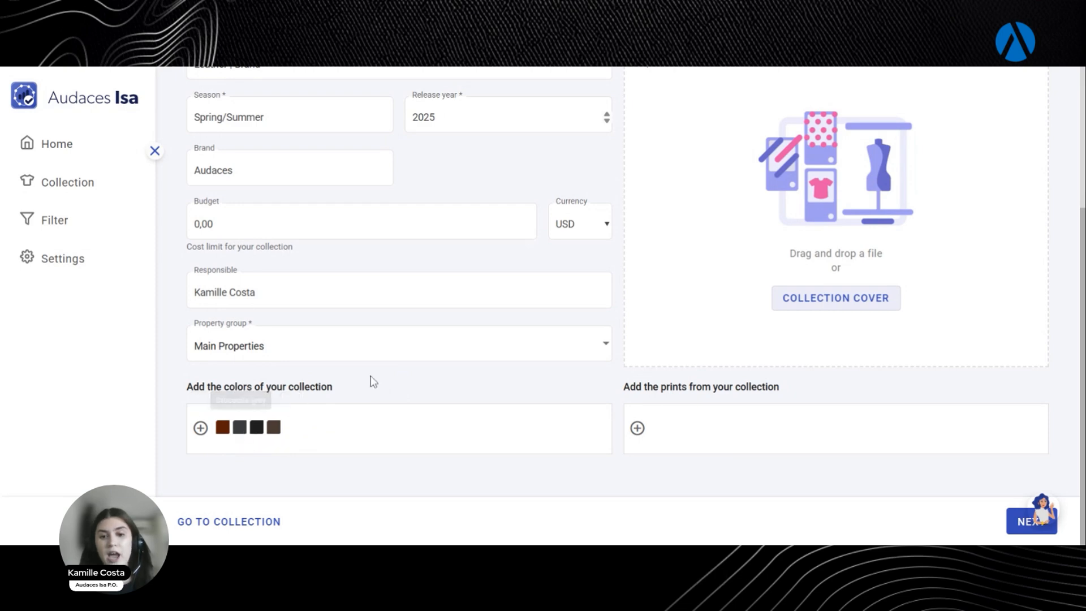
click(637, 429)
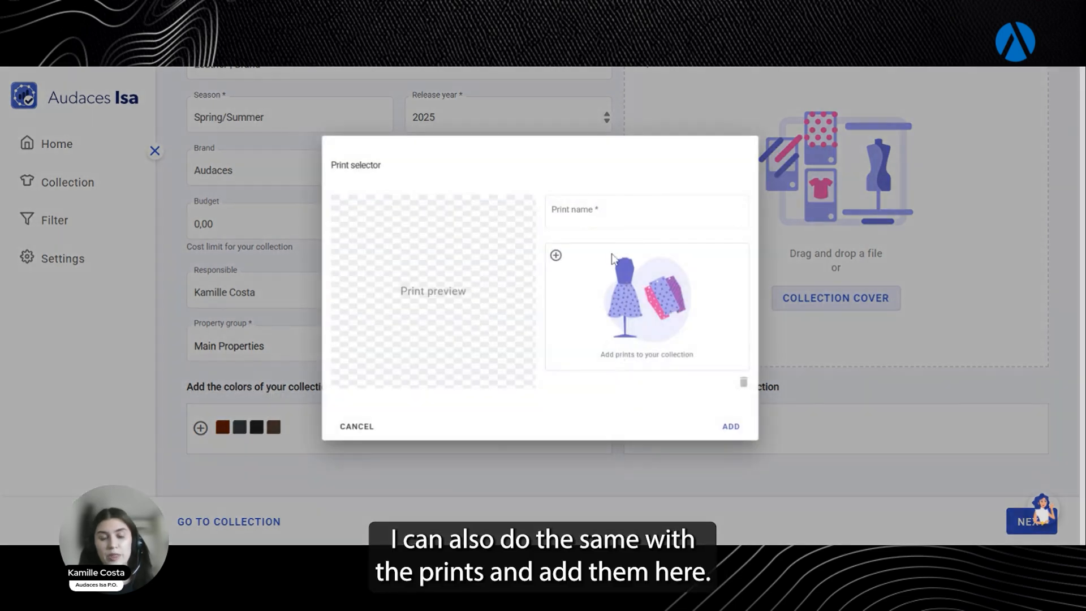
click(362, 444)
scroll(661, 262, up, 3)
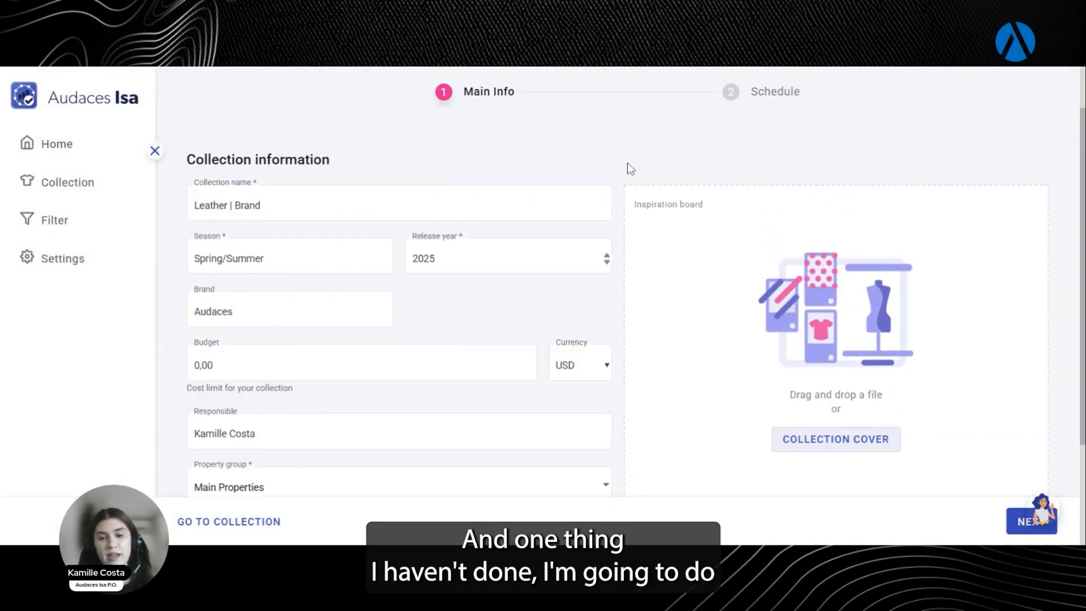
Step: Upload Collection cover.png as the cover image on the collection's inspiration board and dismiss the upload notice
scroll(644, 164, down, 2)
click(815, 375)
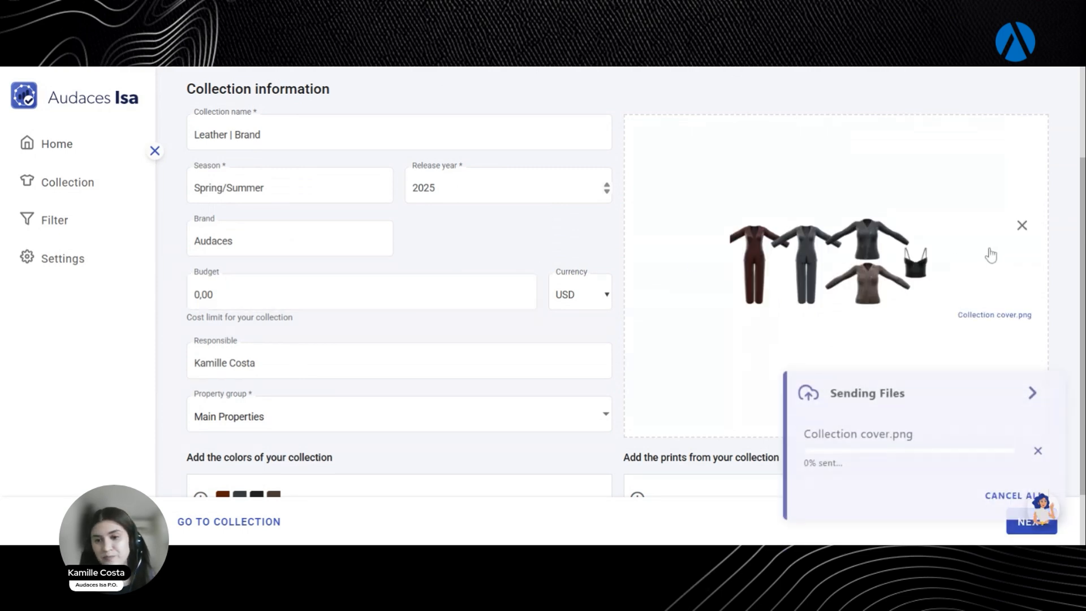
scroll(928, 232, up, 2)
scroll(902, 220, down, 2)
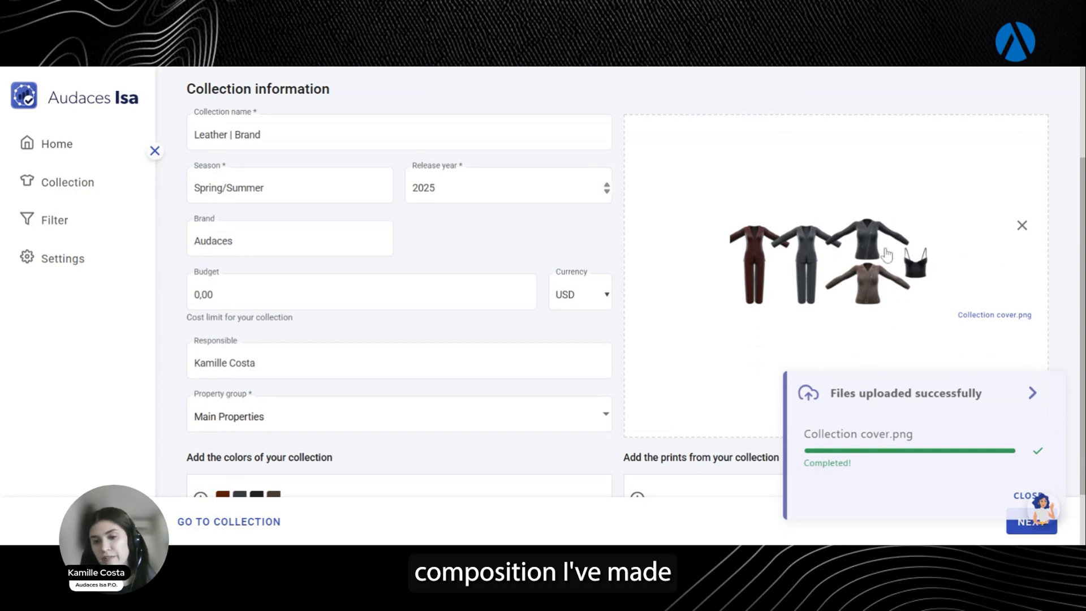
click(1017, 497)
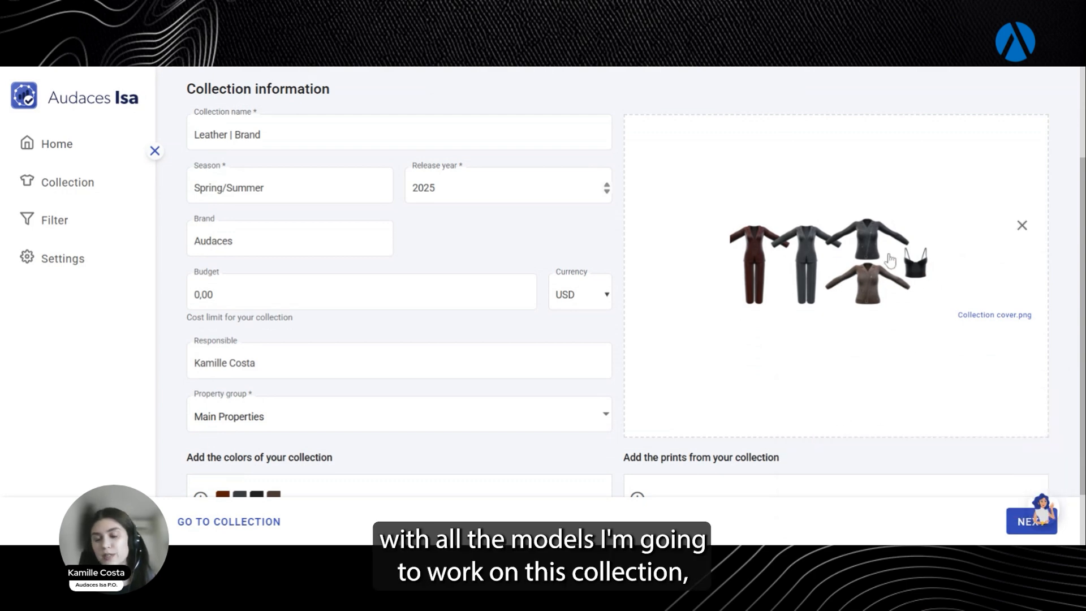
Step: Check the cover and main information, and continue to the collection's Schedule stage
scroll(788, 230, up, 2)
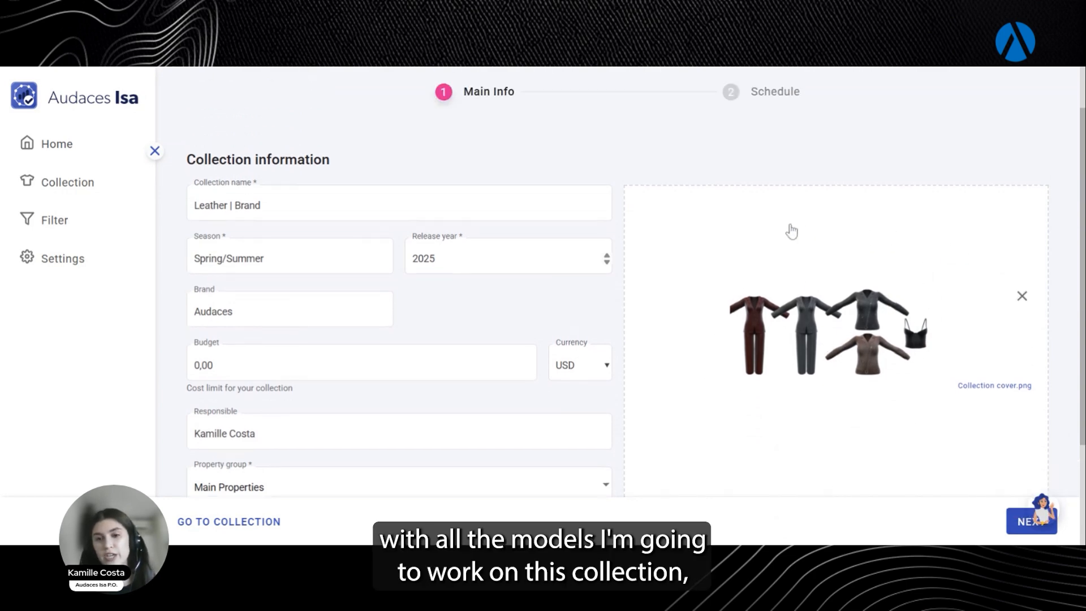
scroll(750, 292, down, 2)
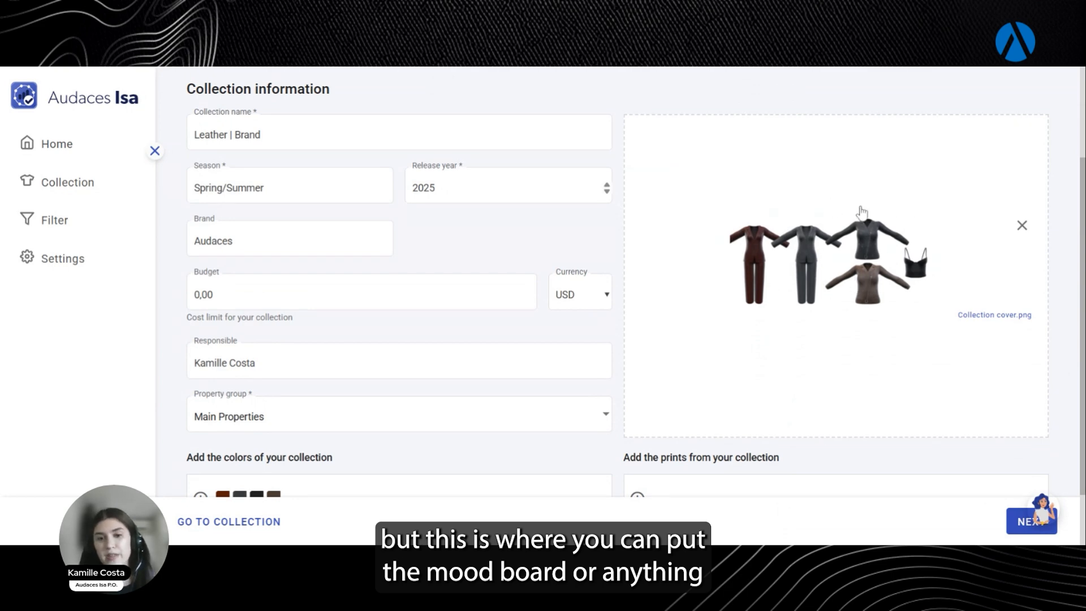
scroll(739, 249, up, 2)
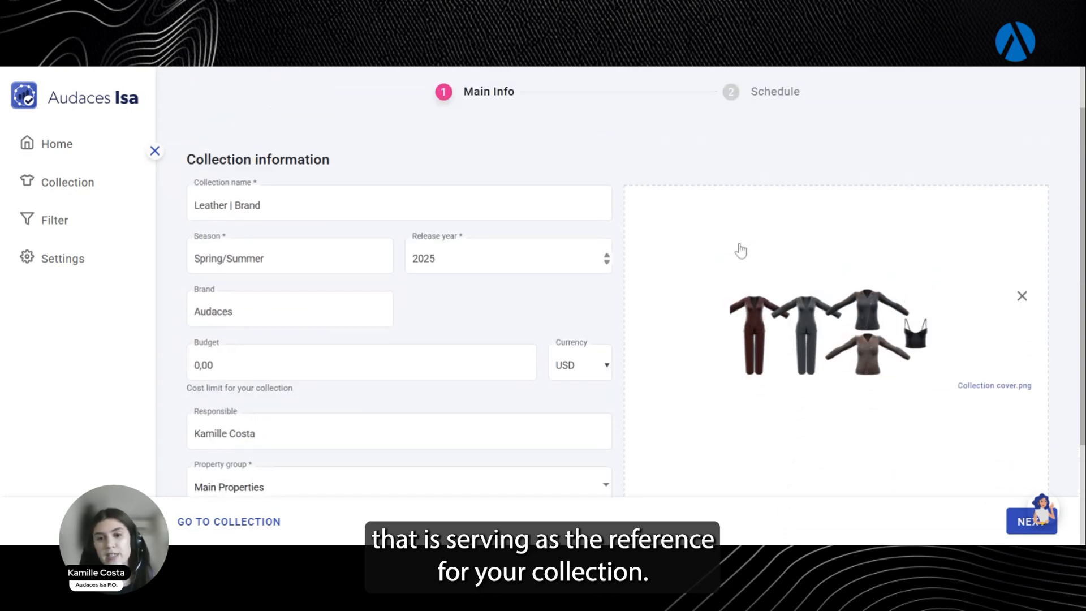
scroll(798, 265, down, 2)
scroll(814, 264, down, 1)
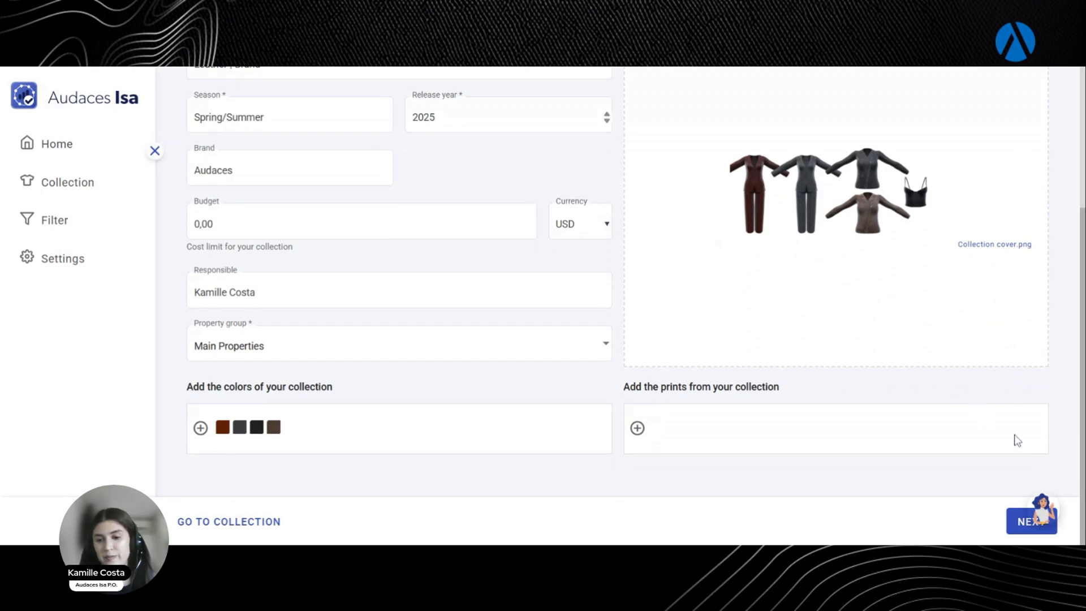
click(1024, 521)
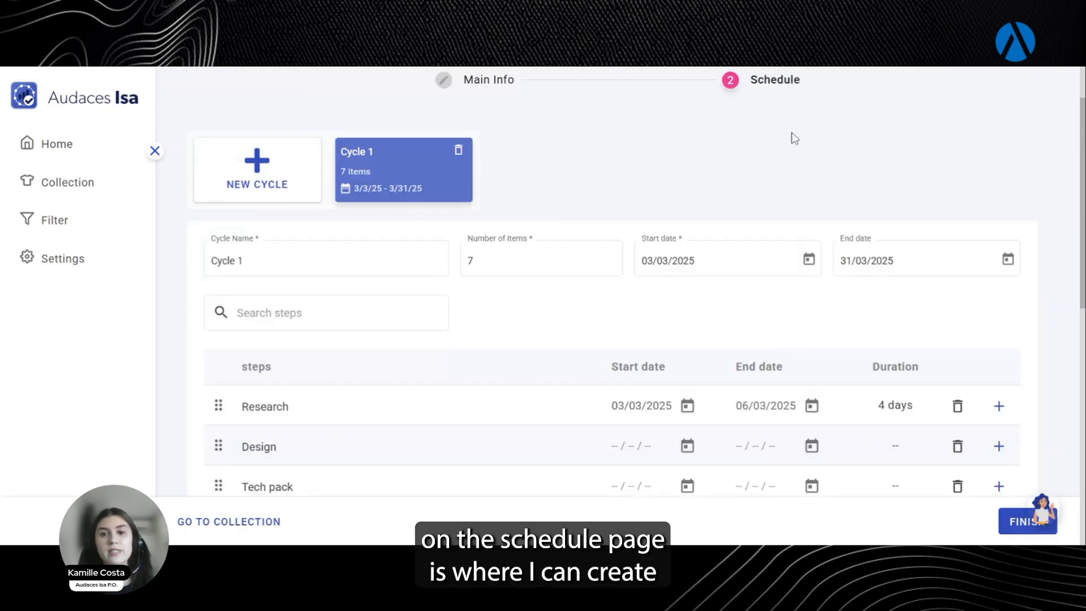
Step: Rename the collection's existing cycle, Cycle 1, as March 2025
scroll(707, 150, up, 1)
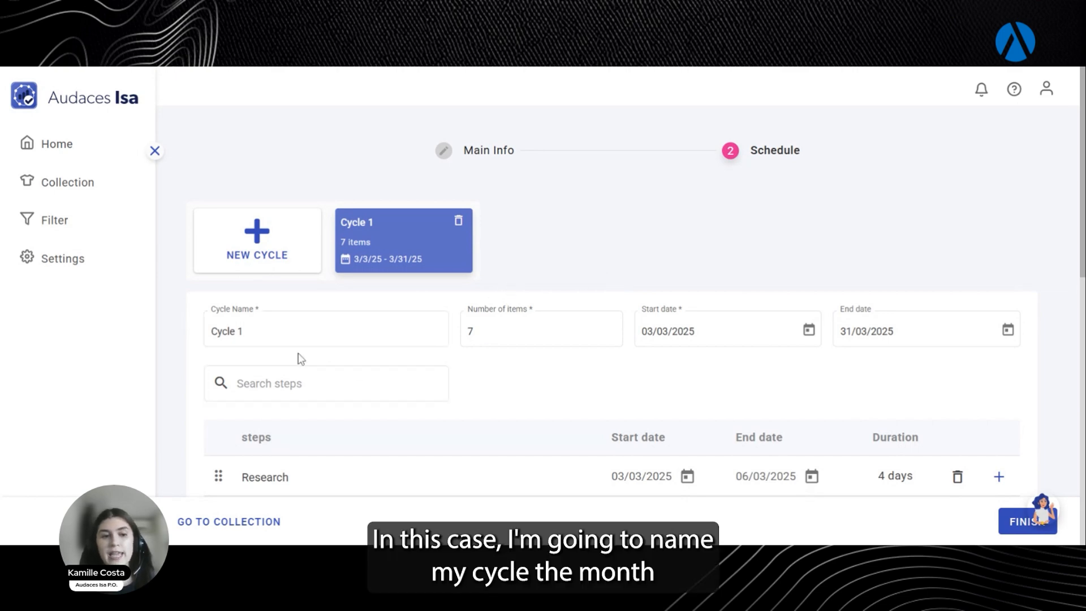
drag(248, 330, 209, 331)
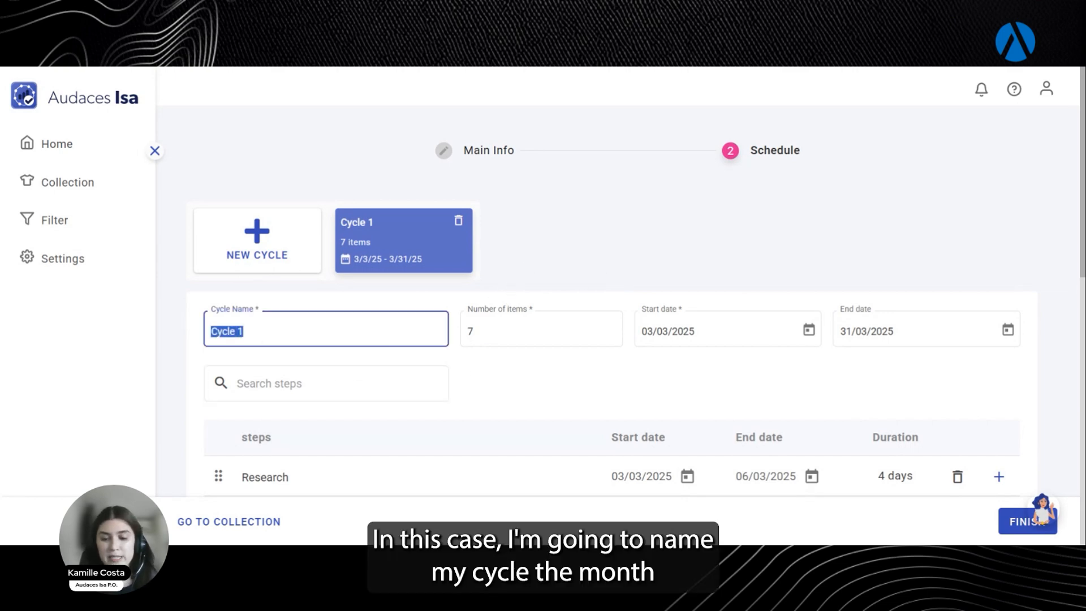
key(BackSpace)
text(March)
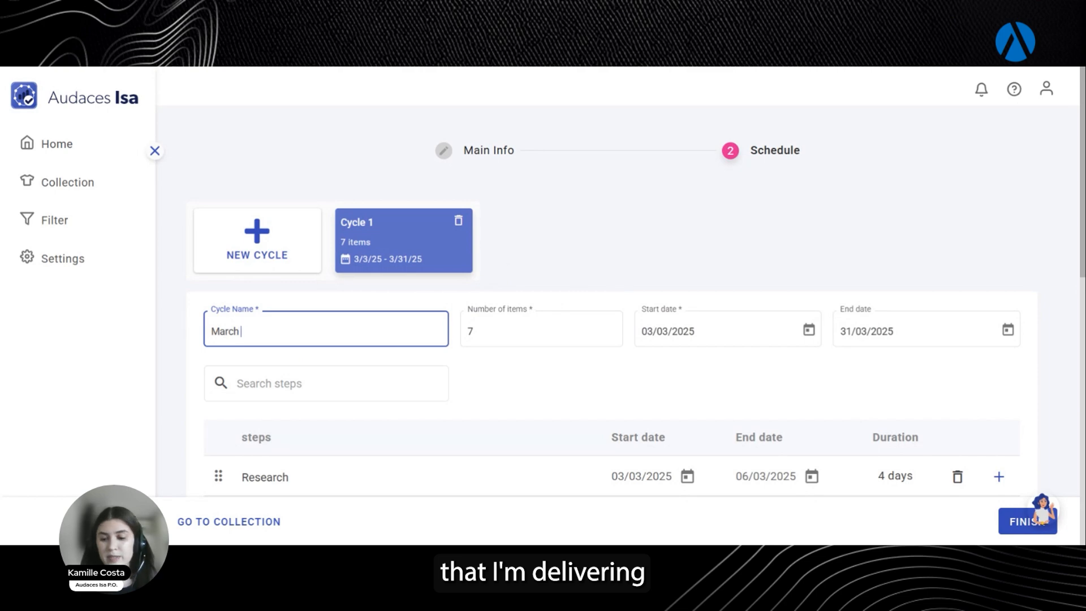
text( 202)
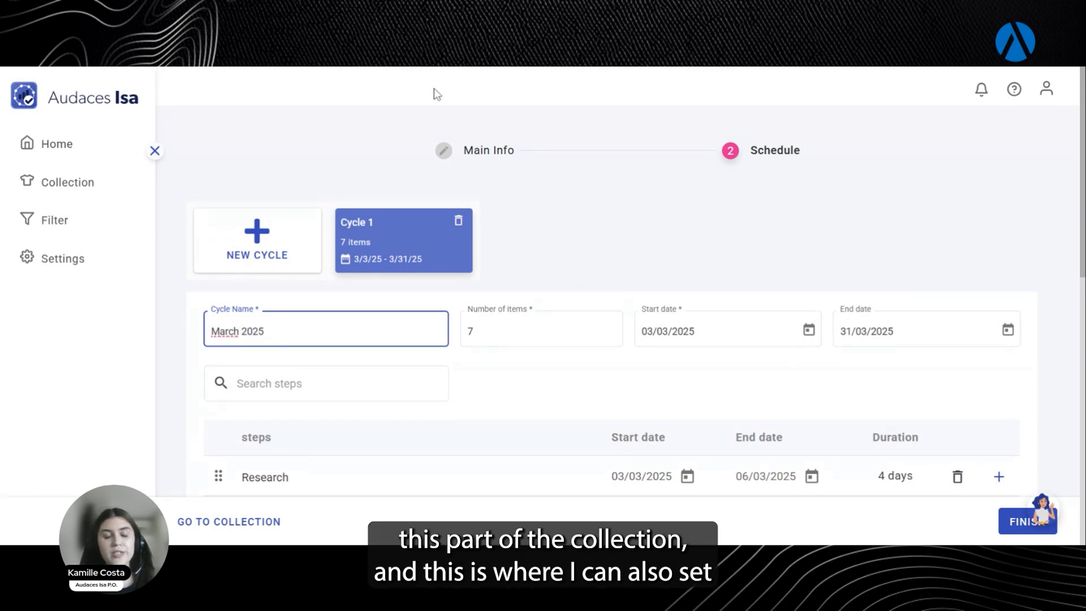
text(5)
click(556, 205)
scroll(557, 205, down, 1)
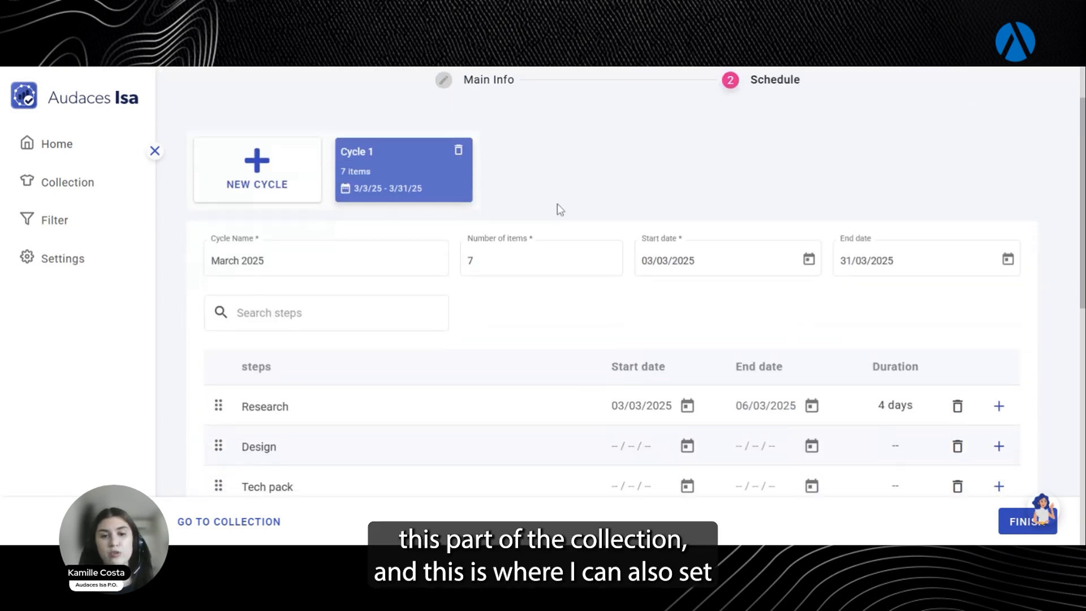
Step: Examine the cycle's number of items, its start and end dates, and the list of process steps with their dates
scroll(559, 209, up, 1)
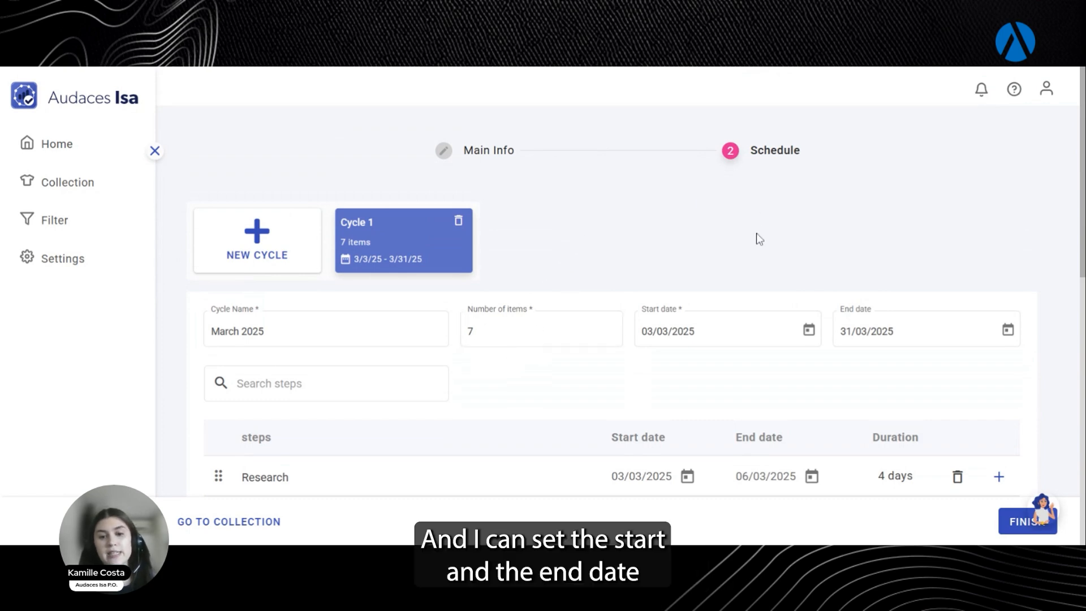
scroll(755, 234, down, 1)
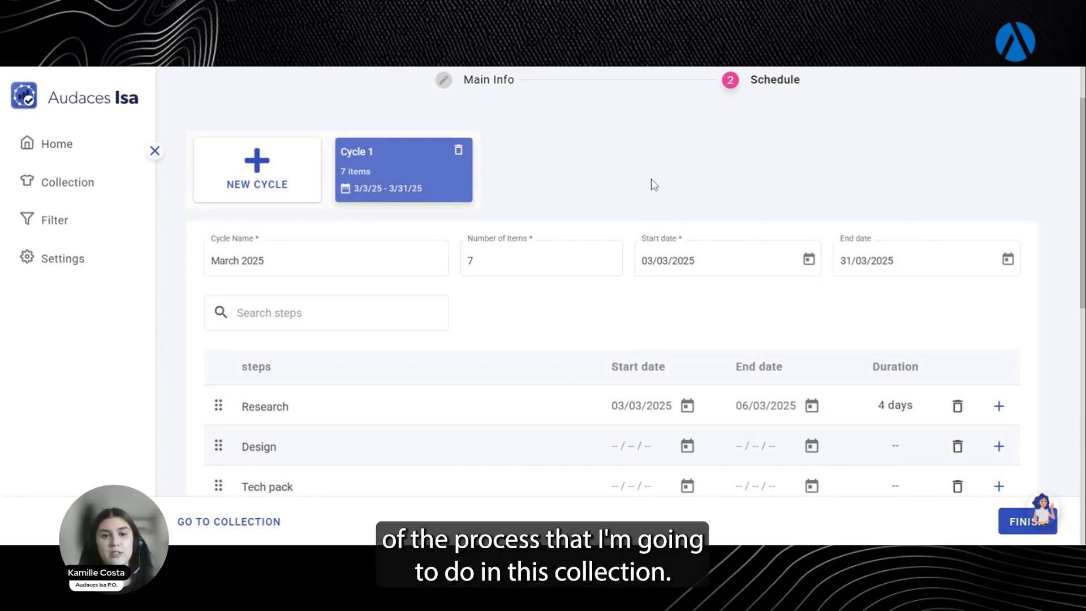
scroll(650, 183, up, 1)
scroll(613, 206, down, 1)
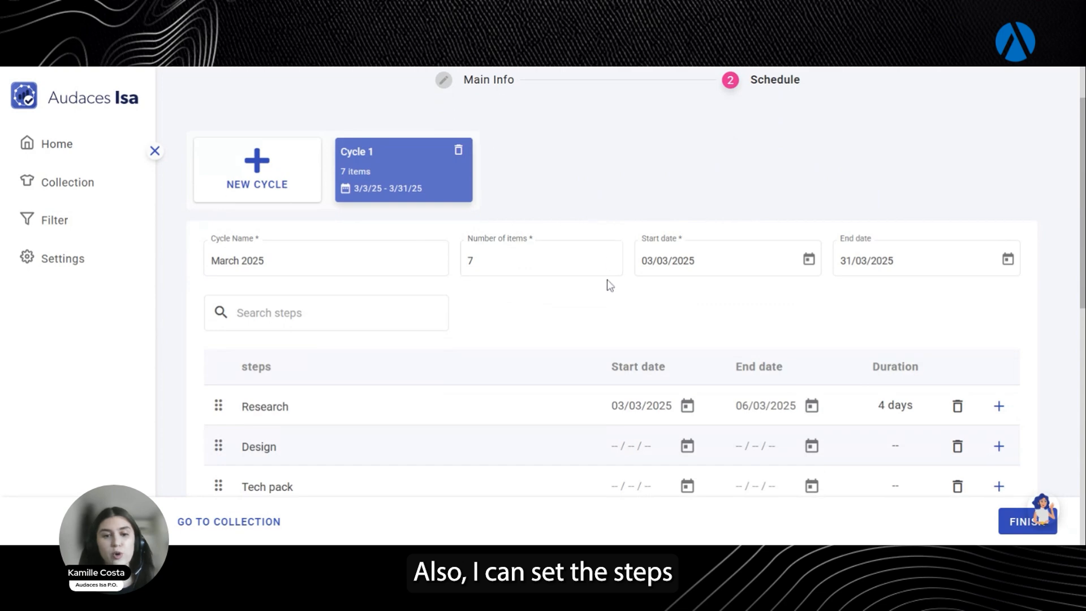
scroll(565, 301, down, 1)
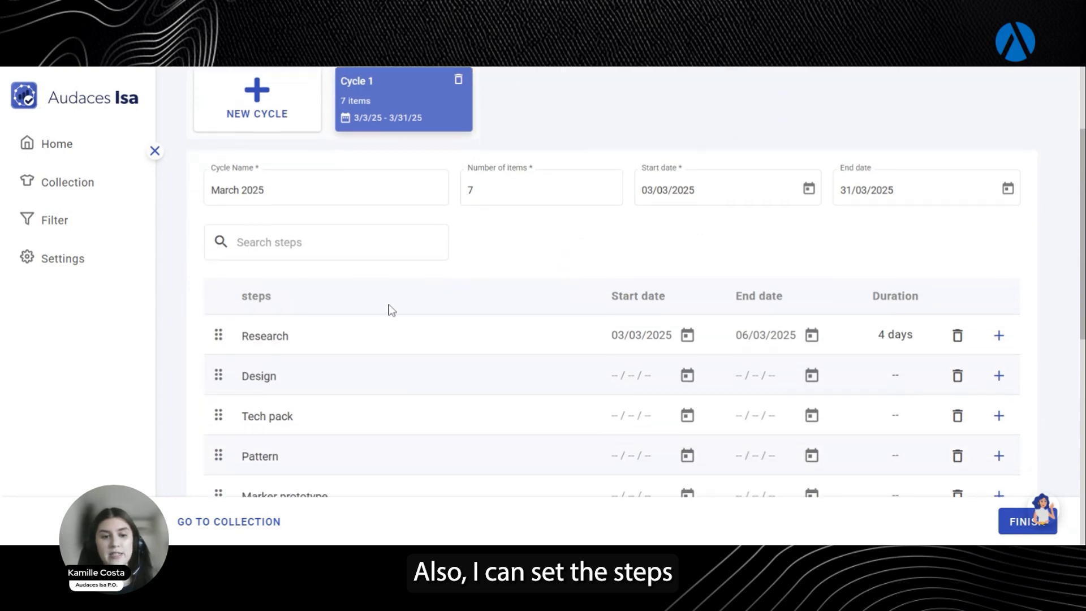
scroll(378, 327, down, 2)
scroll(375, 334, up, 1)
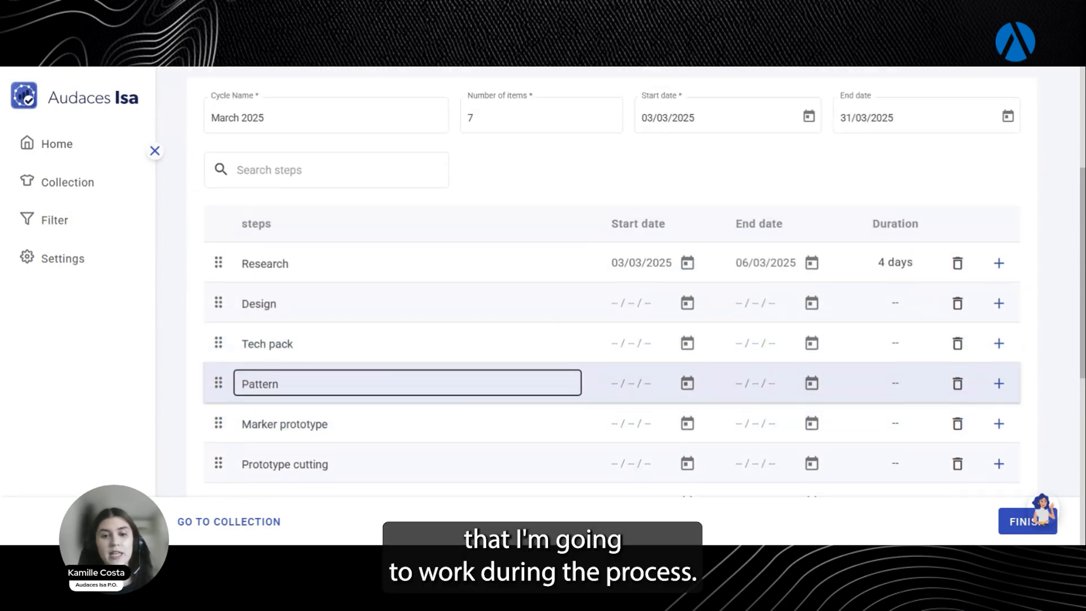
scroll(395, 382, up, 1)
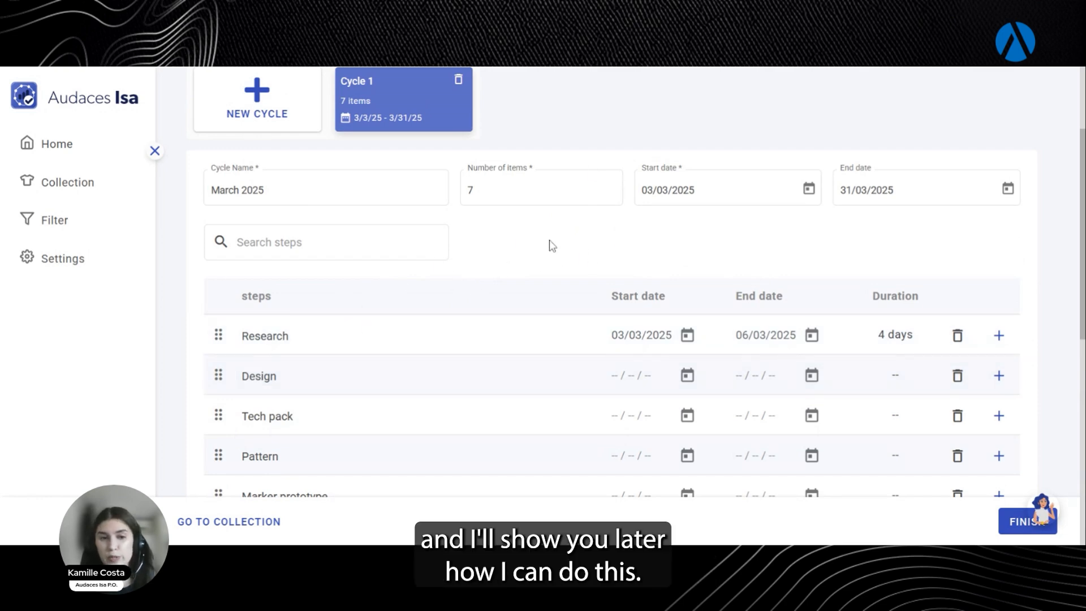
Step: Finish the collection's schedule setup and look through its models in the Sets, Jackets and Tops mixes
scroll(696, 162, up, 3)
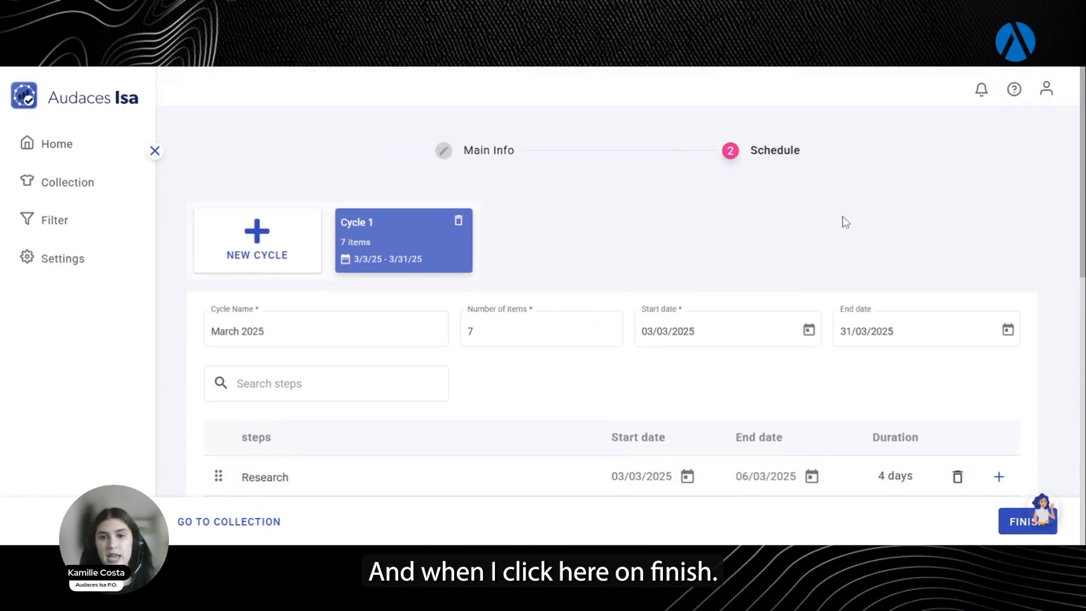
click(1017, 521)
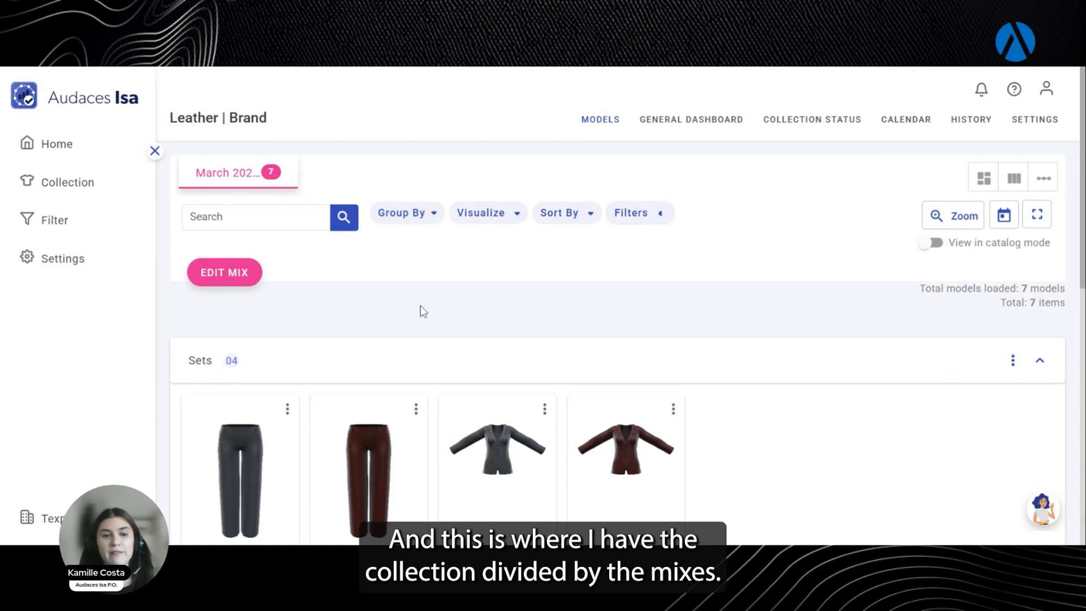
scroll(401, 308, down, 1)
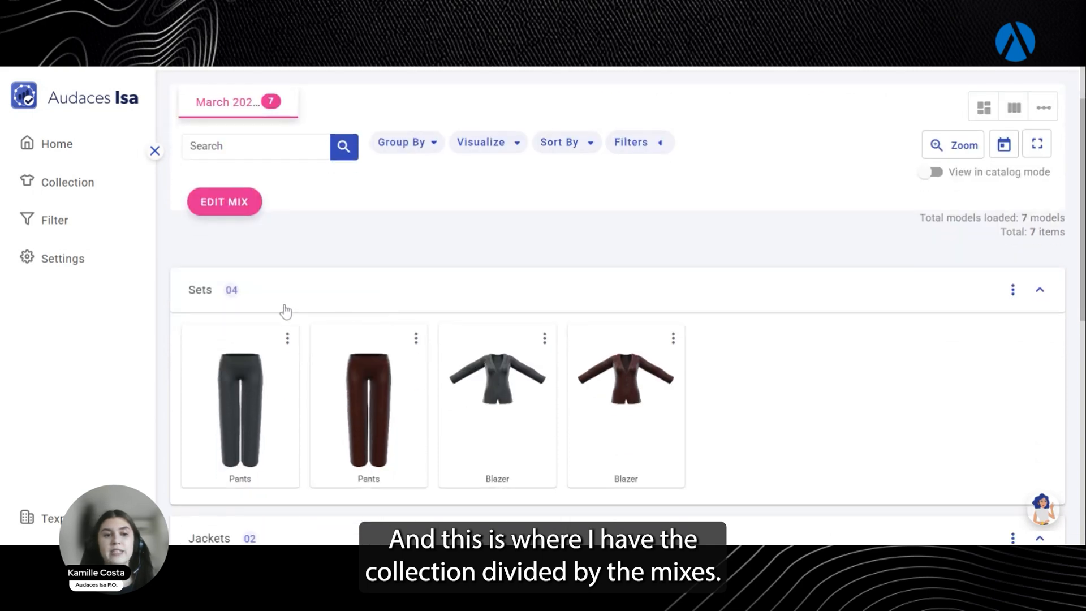
scroll(278, 291, down, 6)
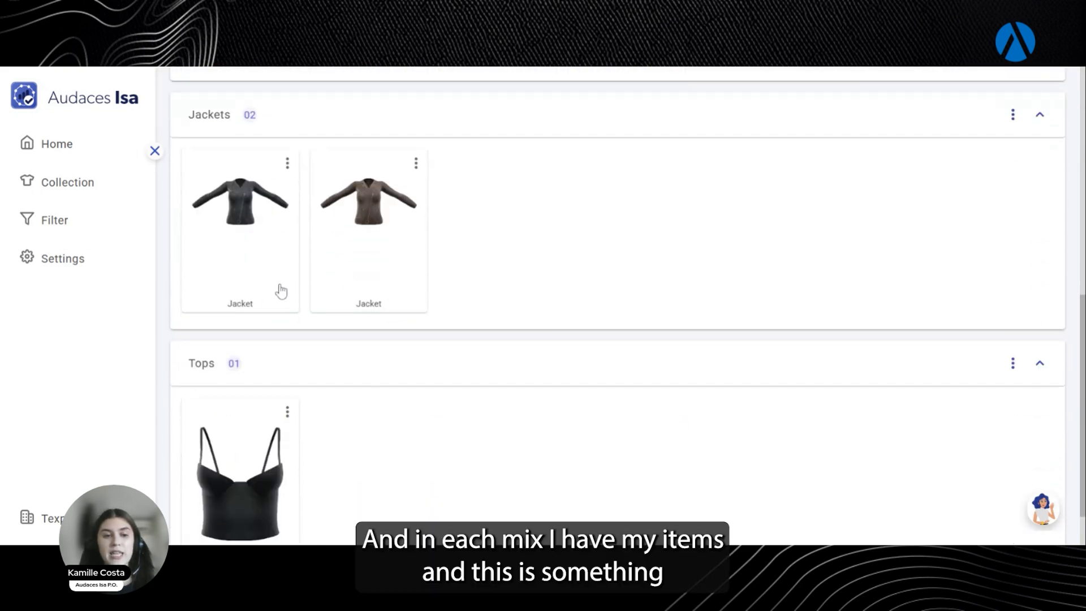
scroll(422, 289, up, 1)
scroll(422, 290, up, 5)
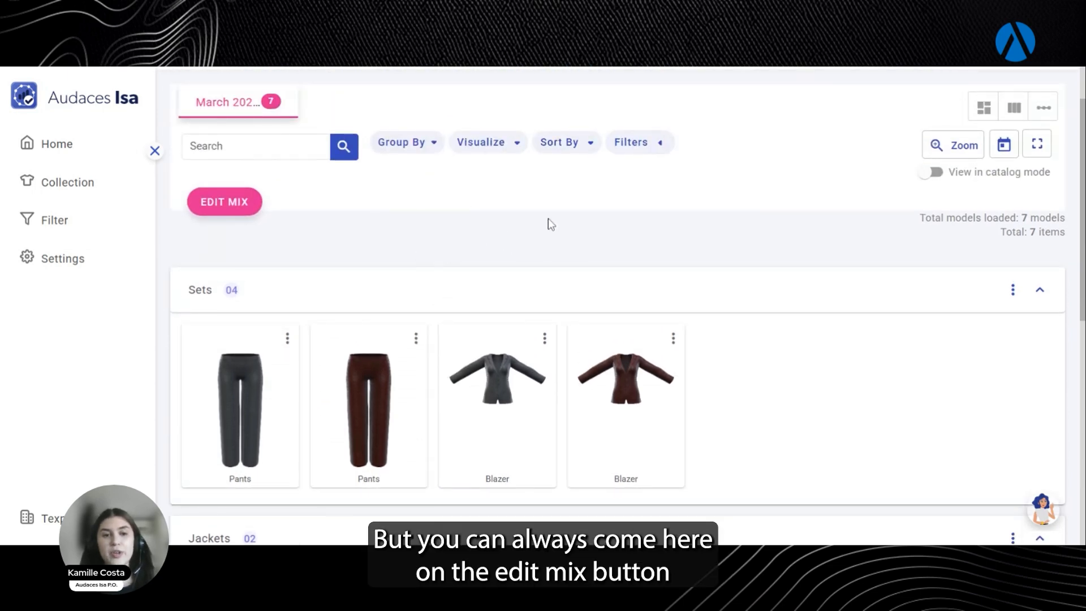
Step: Open the mix editor, examine its categories, items and options for new items and categories, and close it
click(224, 204)
scroll(407, 255, down, 2)
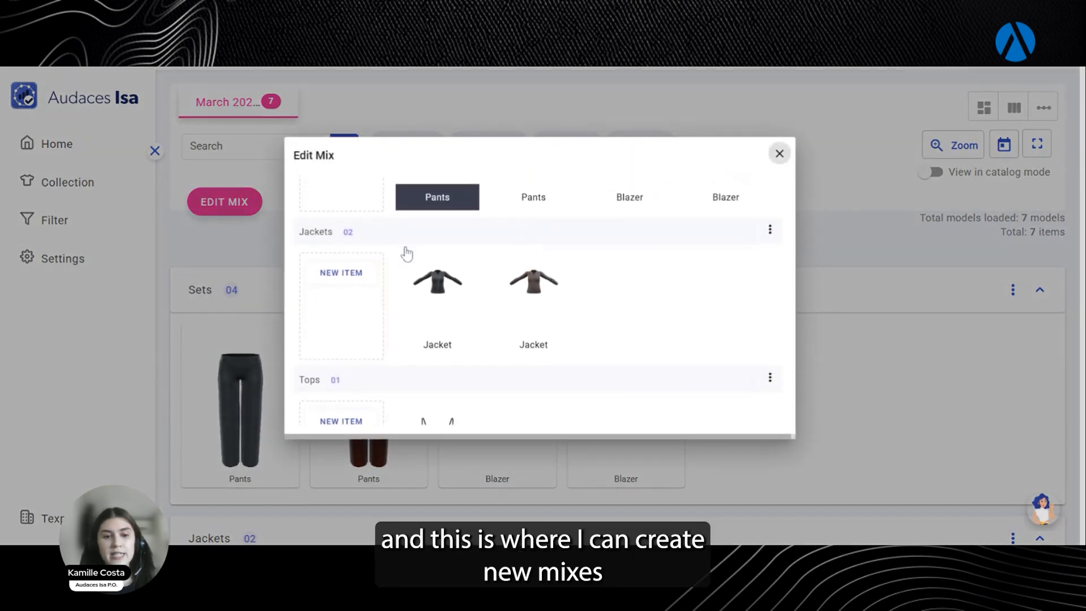
scroll(406, 251, down, 2)
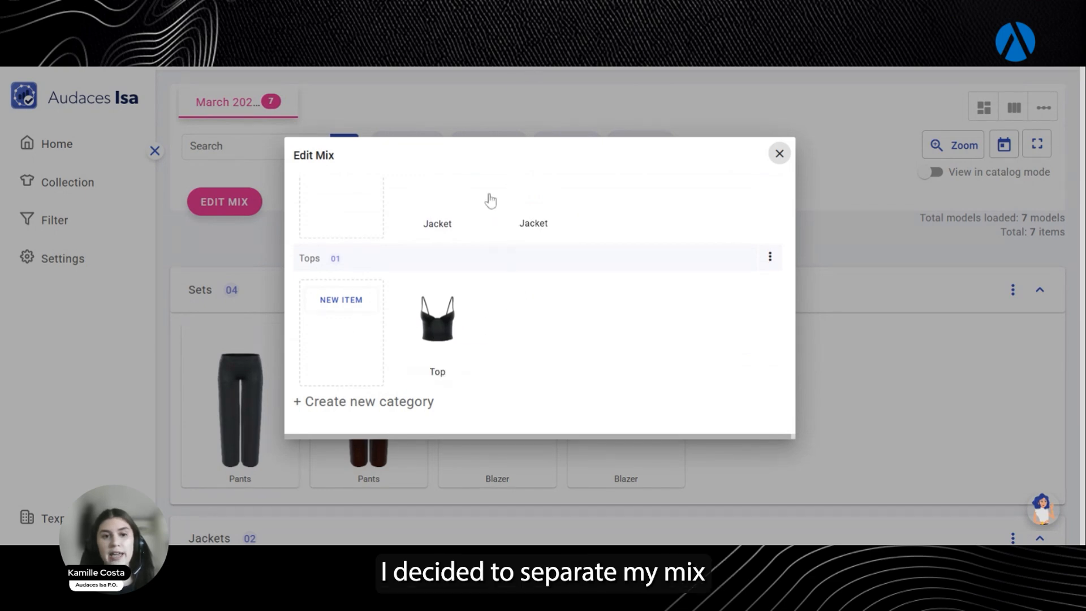
scroll(367, 250, up, 4)
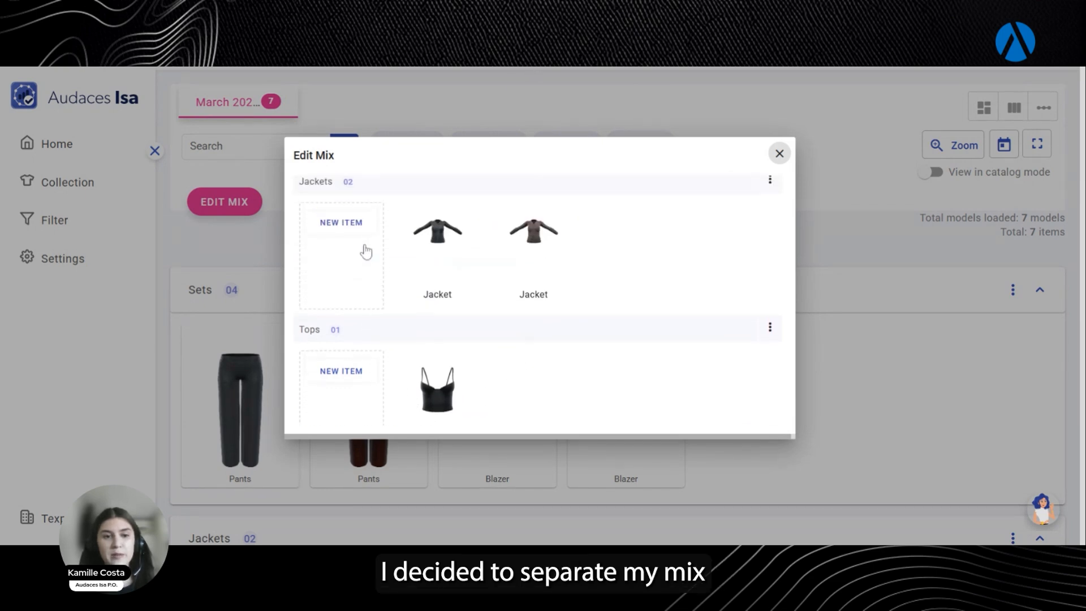
scroll(325, 198, down, 5)
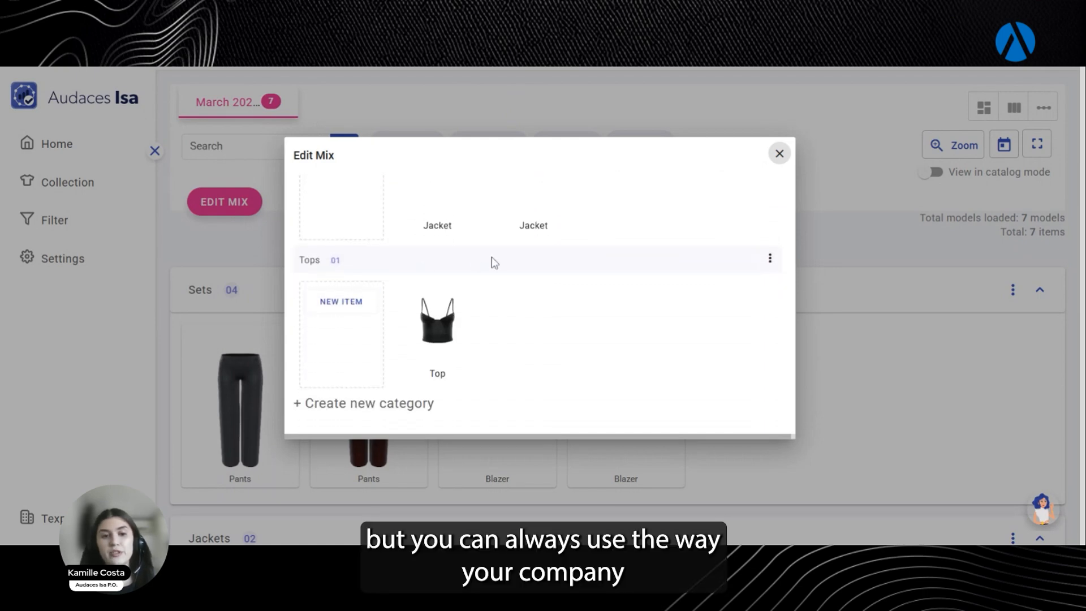
scroll(509, 263, up, 3)
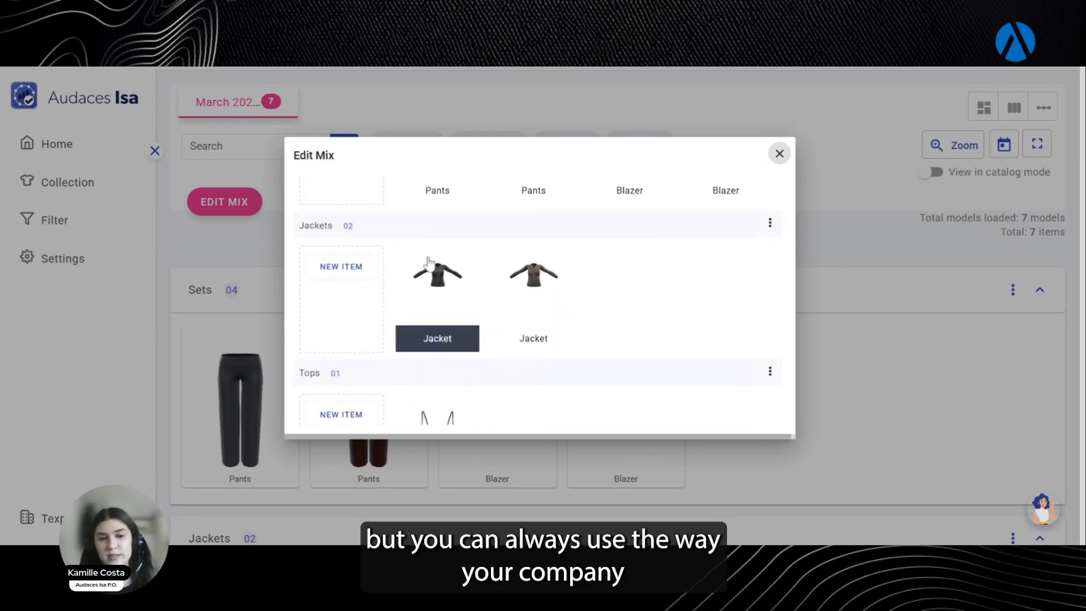
scroll(431, 262, up, 1)
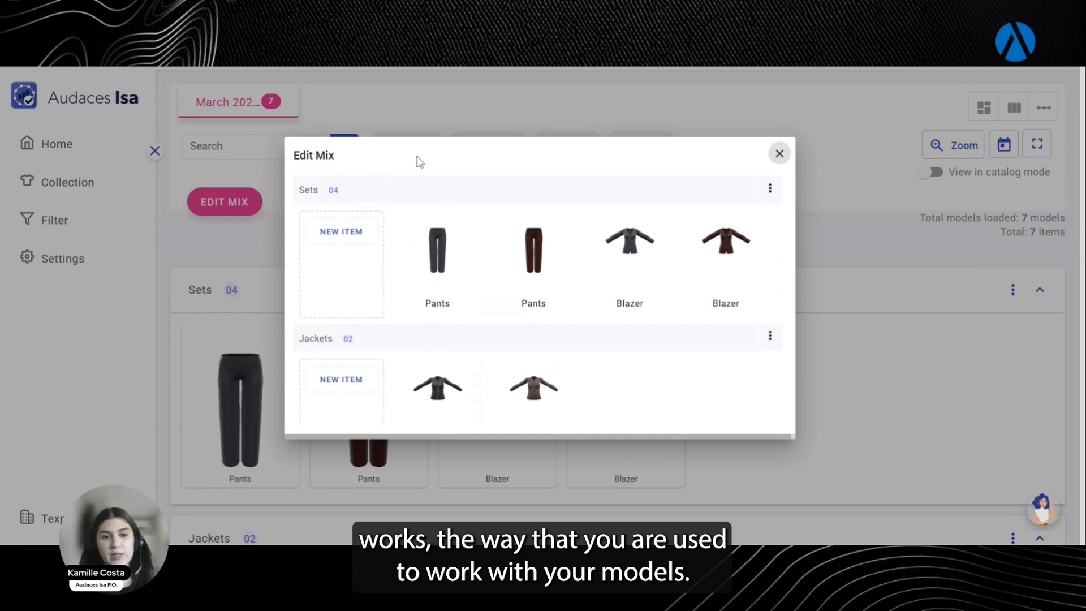
scroll(480, 264, down, 3)
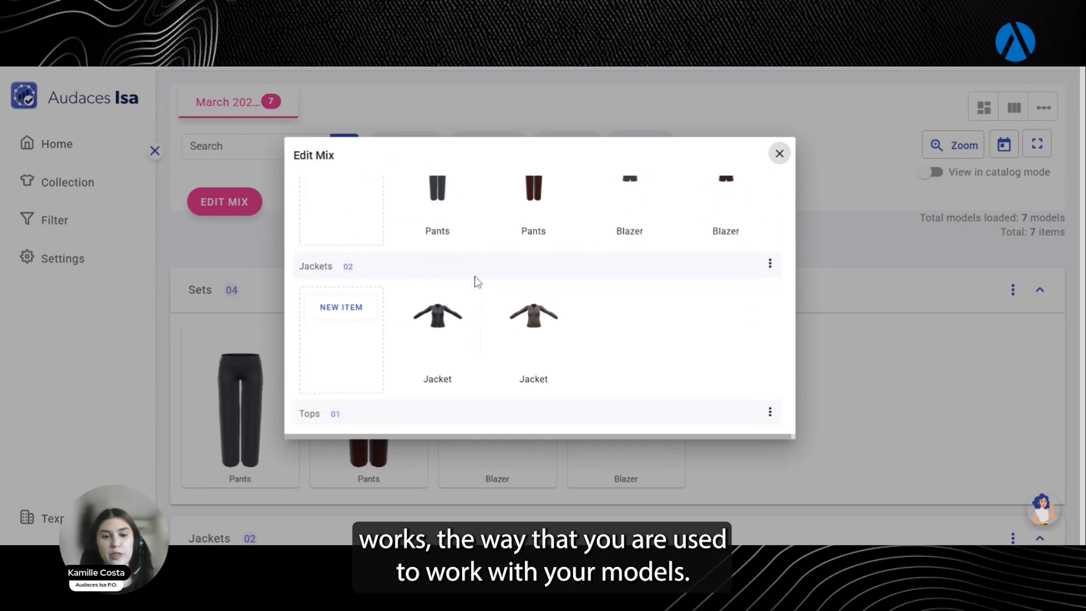
scroll(543, 262, up, 3)
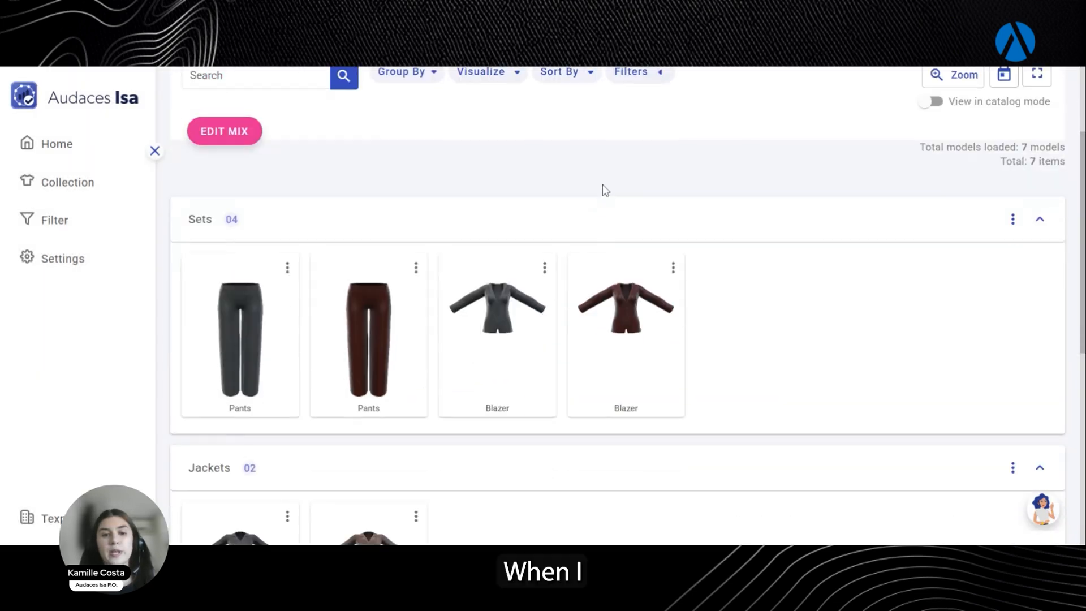
Step: Open the dark red Blazer in the Sets mix and review its properties, from description to materials and costs
scroll(604, 187, up, 2)
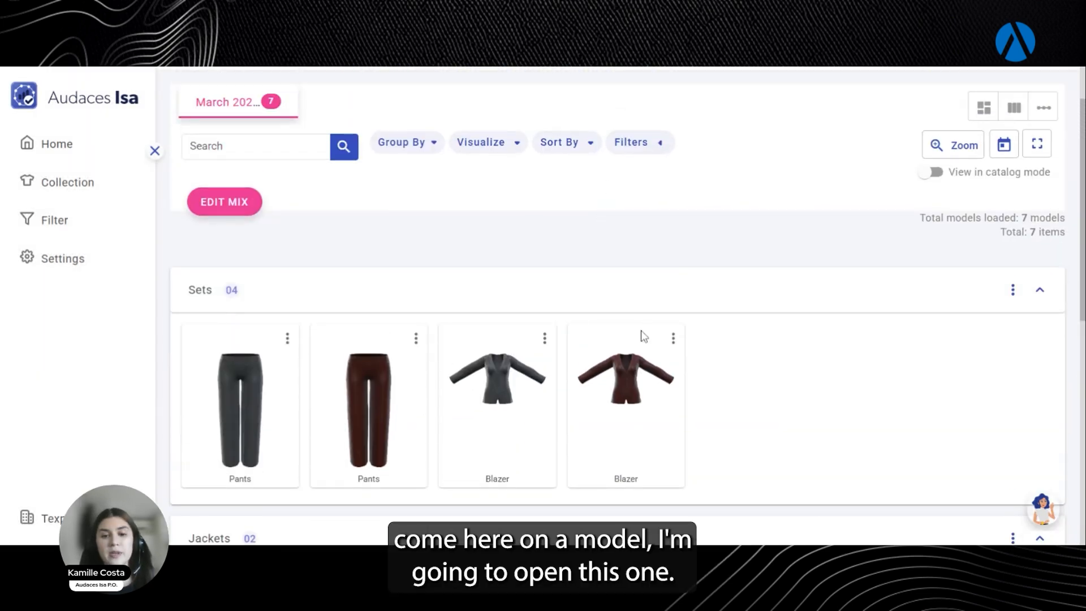
click(623, 386)
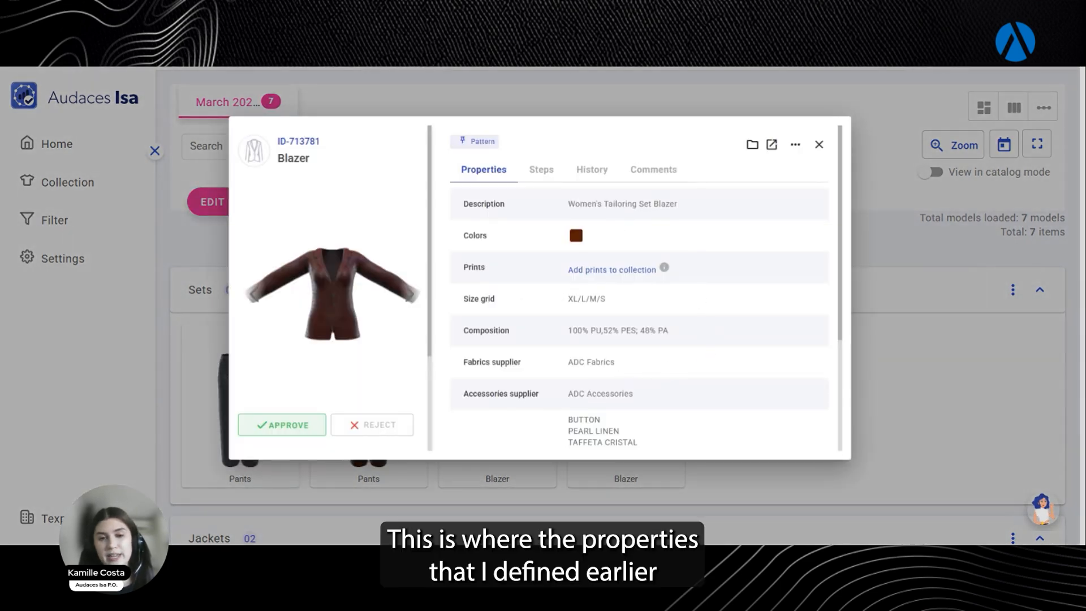
scroll(616, 225, down, 2)
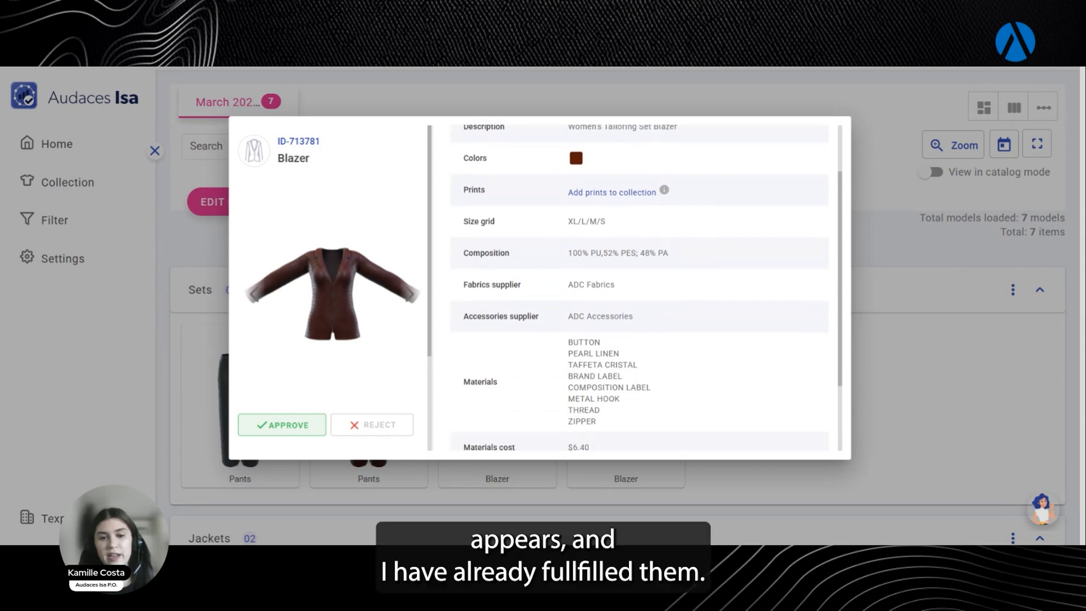
scroll(614, 394, down, 1)
scroll(613, 395, up, 3)
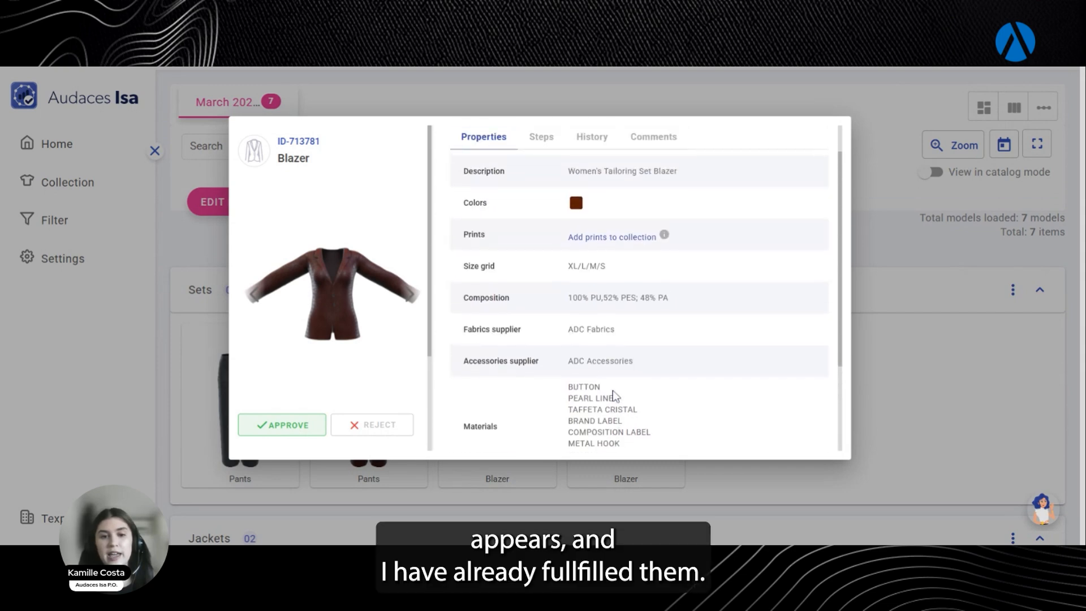
scroll(613, 242, down, 3)
scroll(613, 266, up, 3)
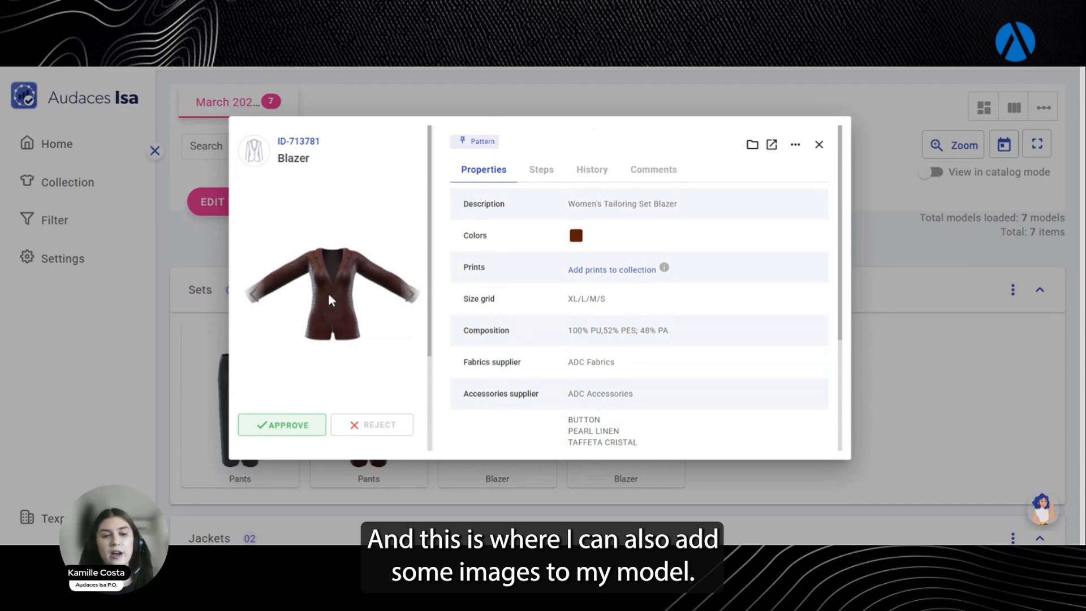
Step: Page through the blazer's images to the front view of the full blazer and pants set
click(408, 297)
click(411, 298)
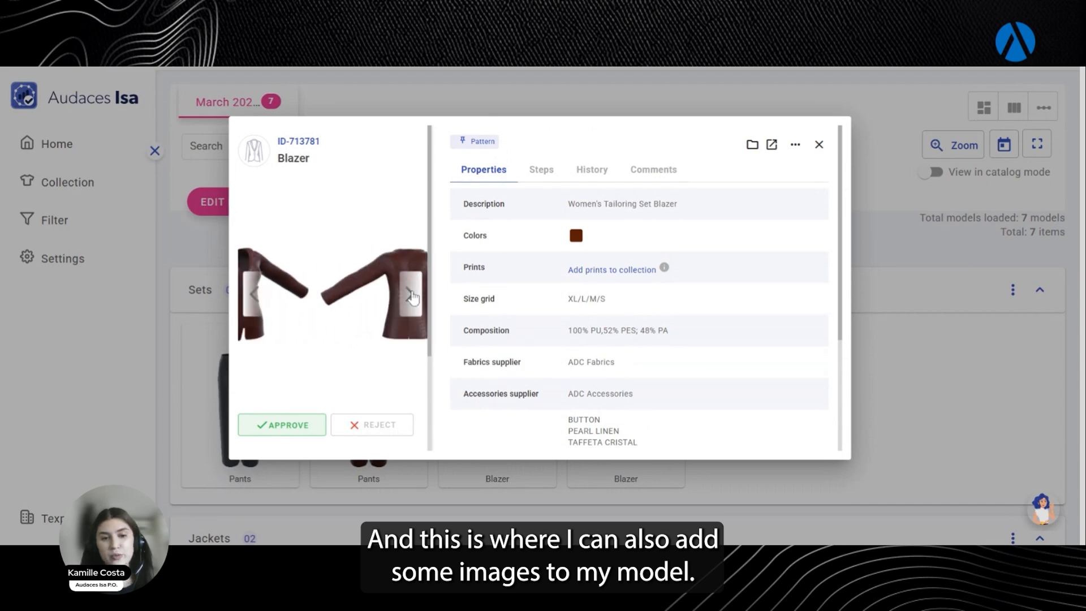
click(409, 295)
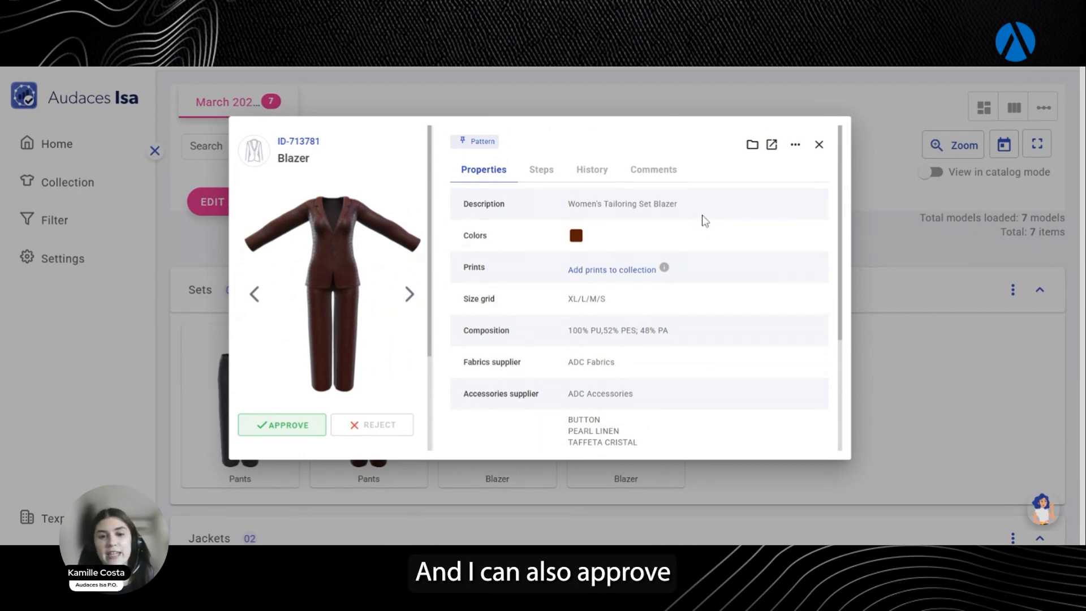
Step: Check the blazer's approval and rejection options, including the rejection reason, and close the model details
scroll(703, 221, down, 4)
scroll(703, 222, up, 4)
scroll(324, 375, down, 2)
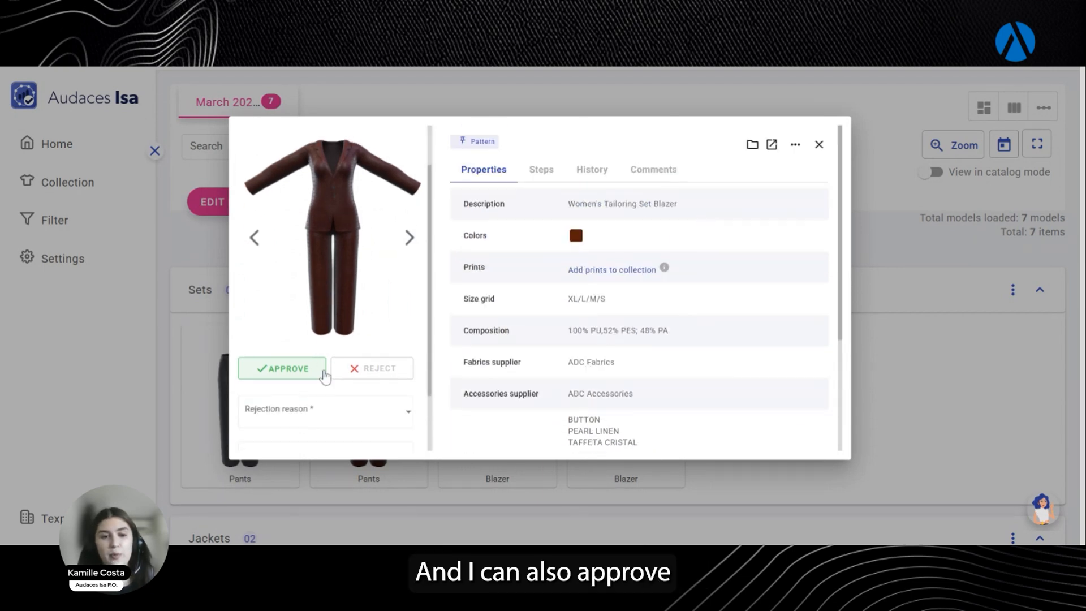
scroll(349, 369, down, 2)
scroll(387, 291, up, 4)
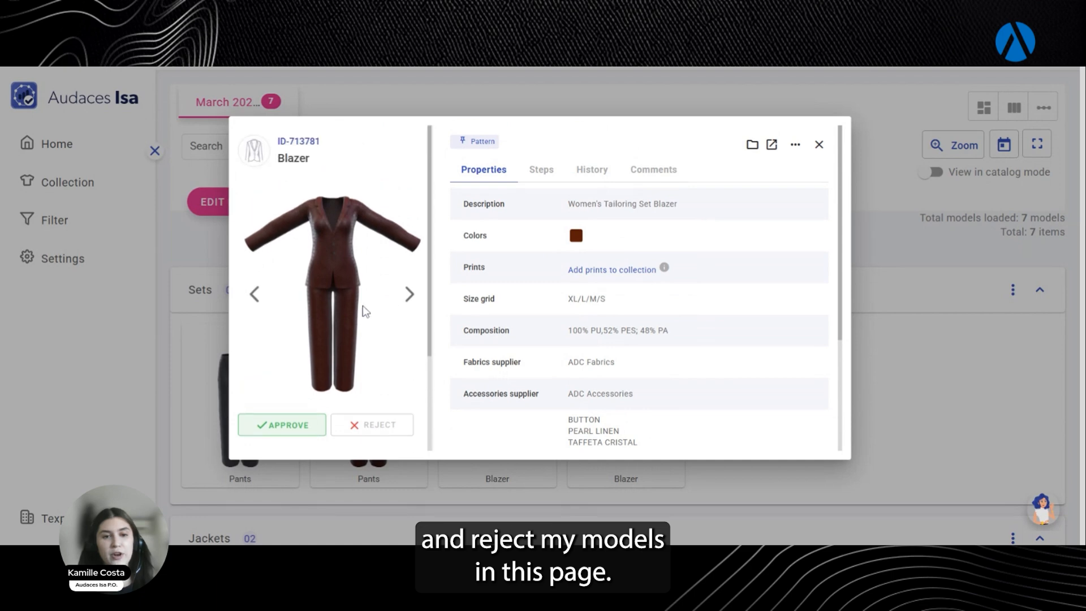
click(819, 144)
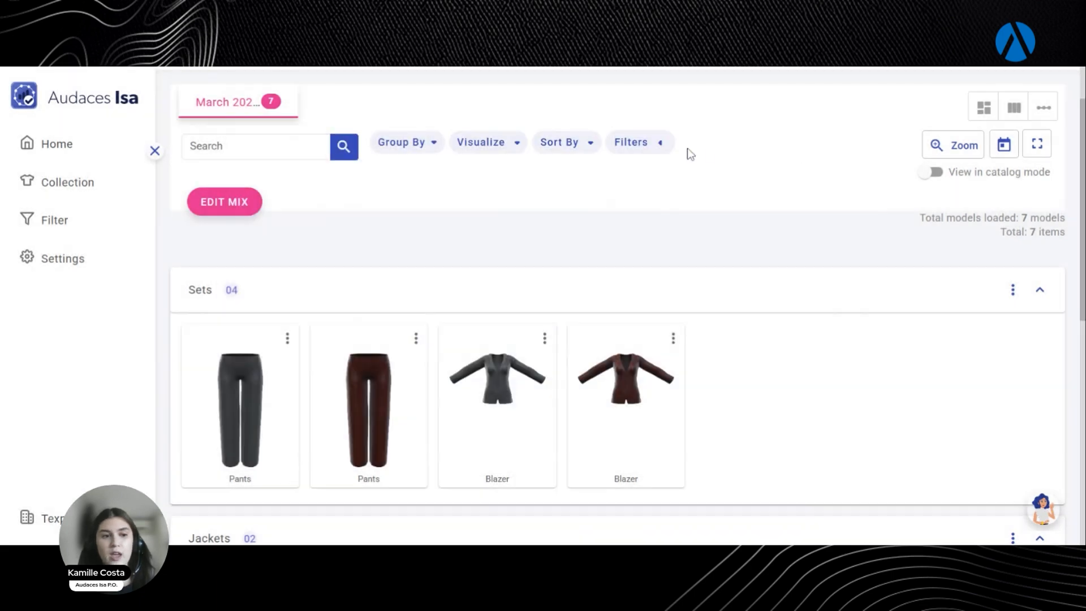
Step: Open the item properties settings, examine the properties in the Default Properties group, and collapse the group
click(82, 266)
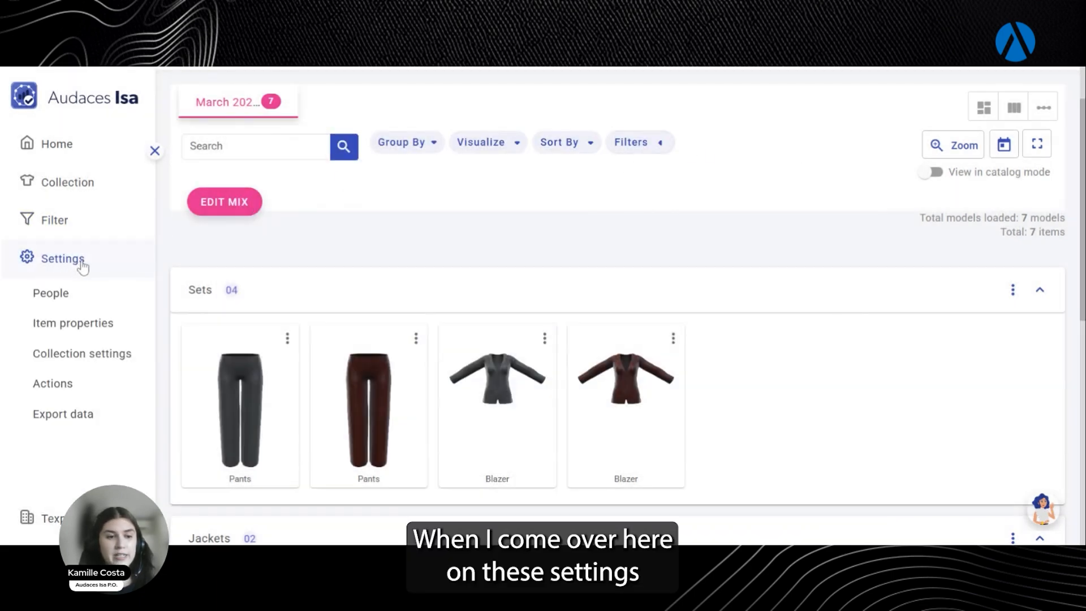
click(62, 325)
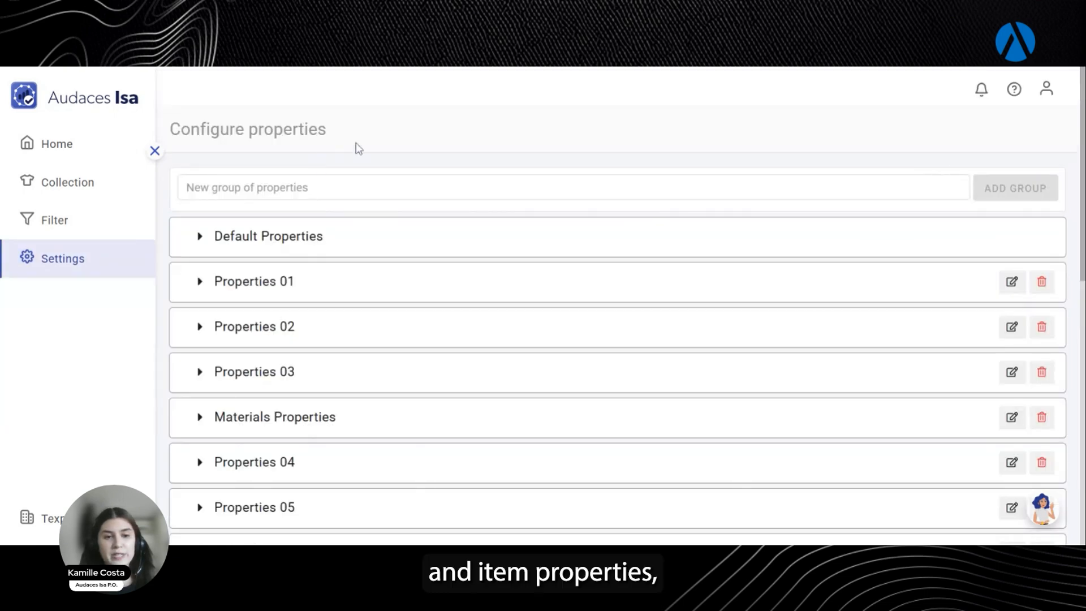
click(257, 238)
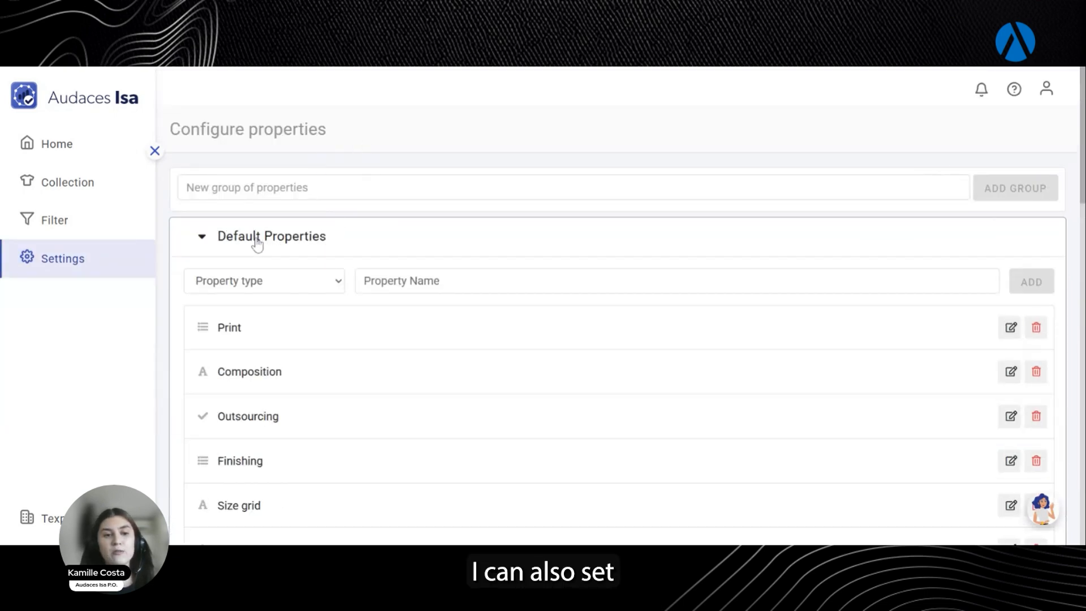
scroll(339, 235, down, 3)
scroll(340, 236, down, 2)
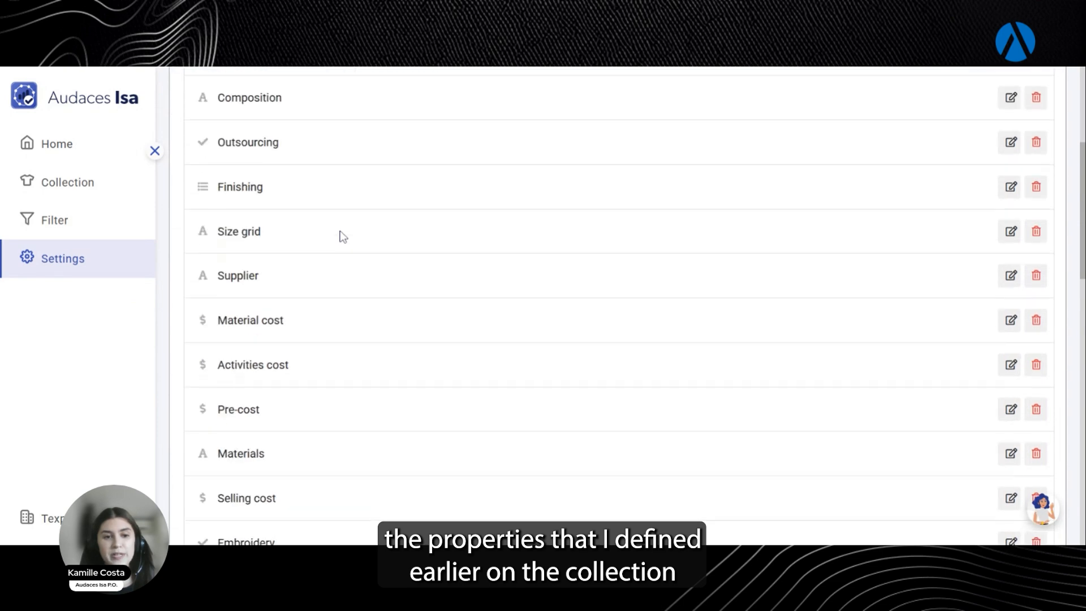
scroll(339, 237, up, 5)
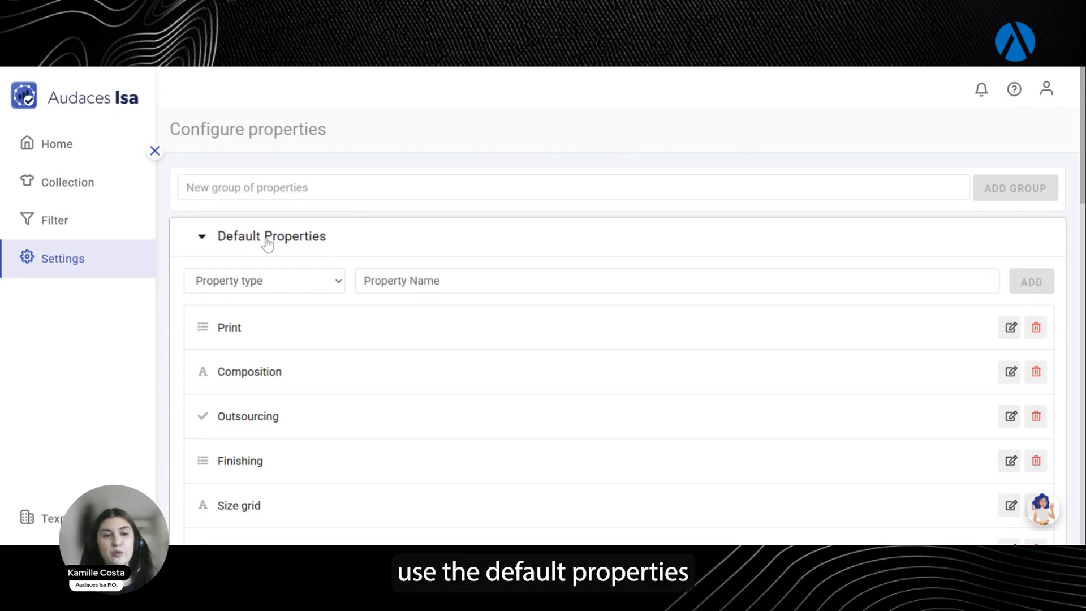
click(317, 241)
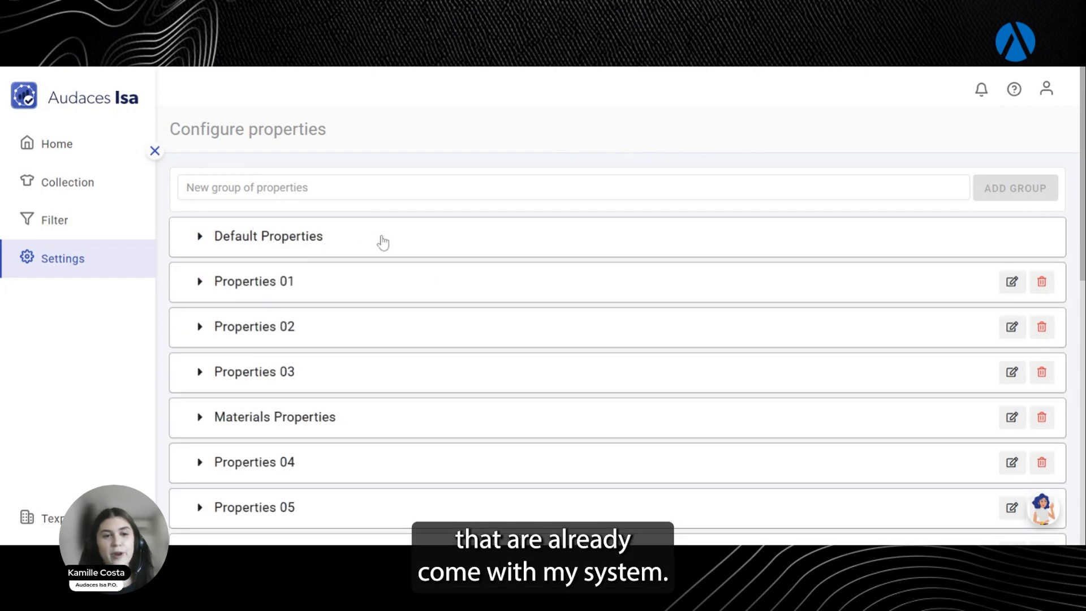
Step: Look through the list of property groups and check the full contents of Default Properties again before collapsing it
scroll(380, 240, down, 4)
scroll(382, 242, up, 3)
scroll(383, 242, up, 2)
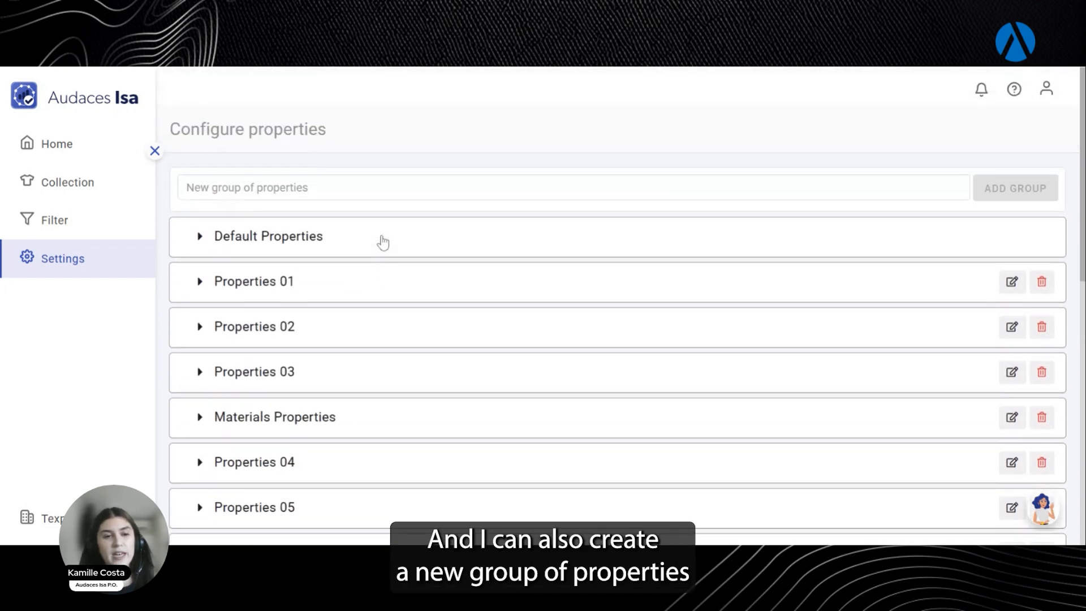
scroll(425, 214, down, 2)
scroll(425, 214, up, 2)
click(305, 242)
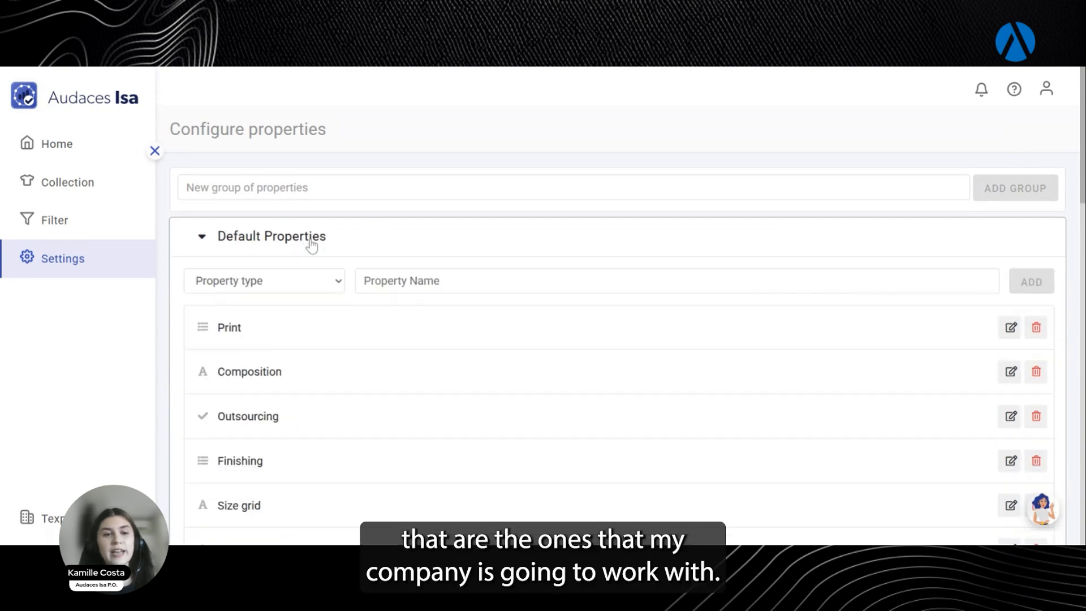
scroll(362, 264, down, 4)
scroll(361, 263, down, 6)
scroll(361, 264, up, 10)
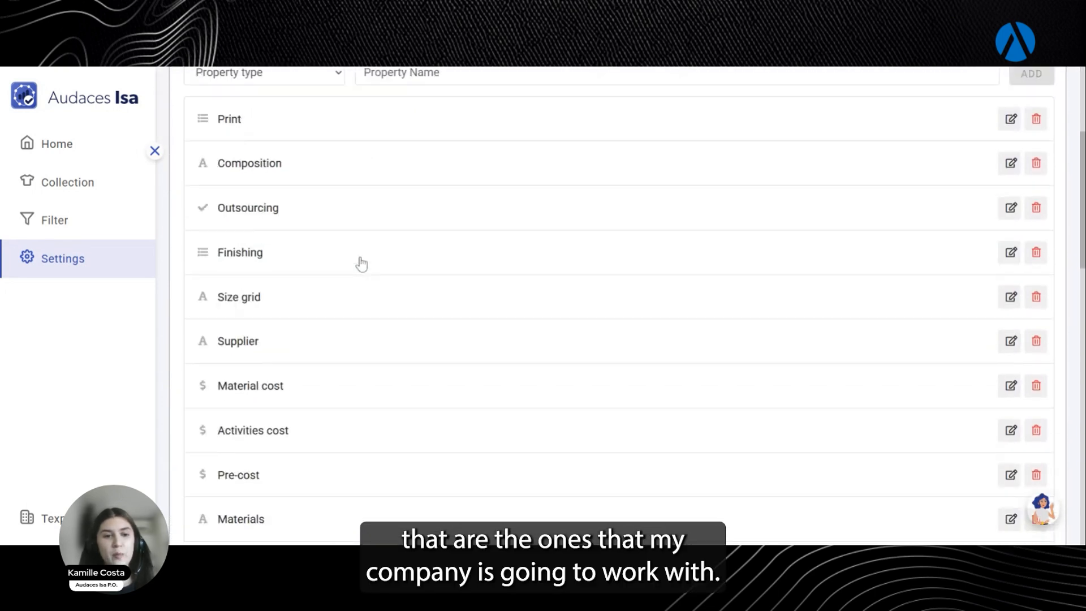
click(268, 243)
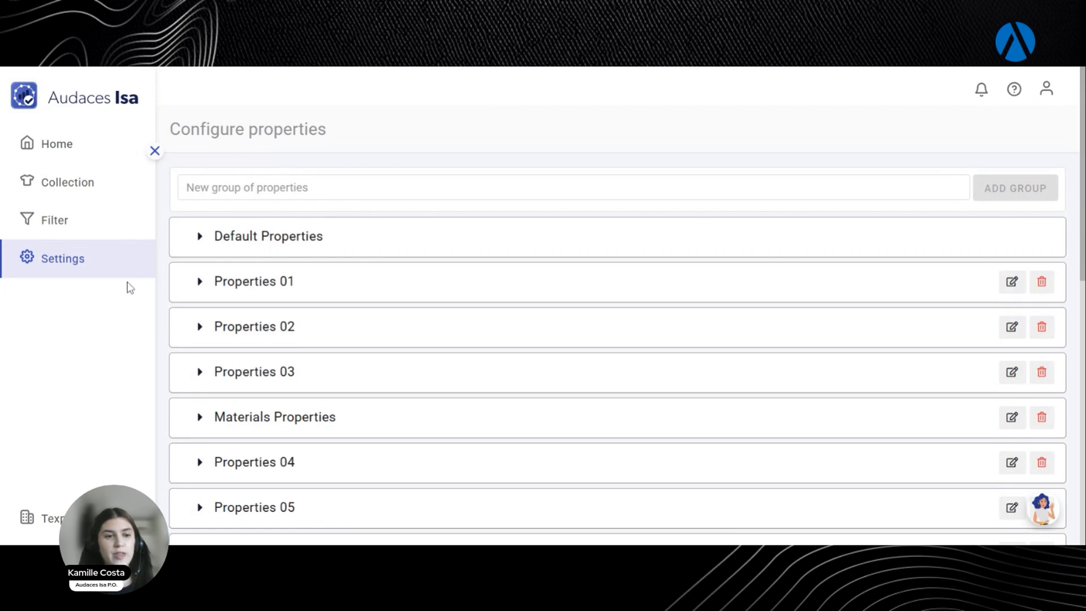
Step: Open the collection settings and view the list of steps templates
click(107, 269)
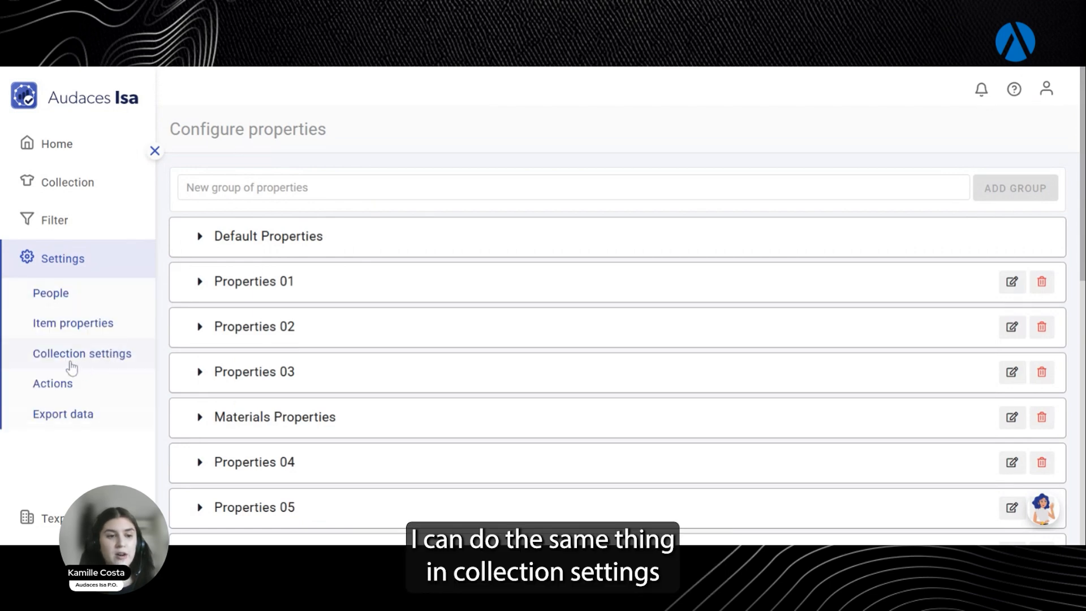
click(68, 356)
scroll(335, 198, down, 4)
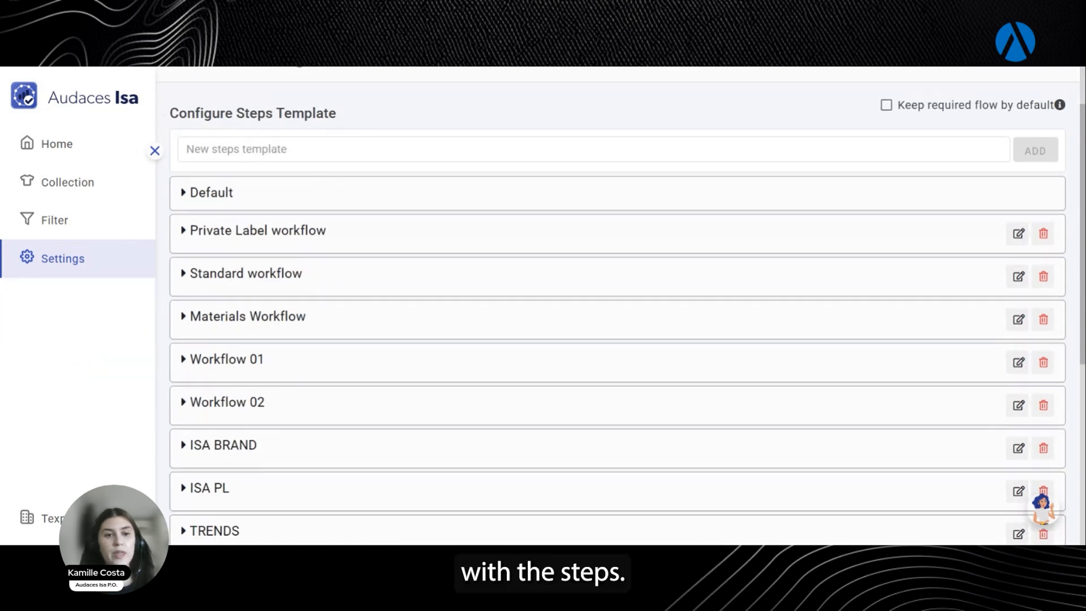
Step: Expand the Default steps template and look through the steps it contains
scroll(617, 306, up, 4)
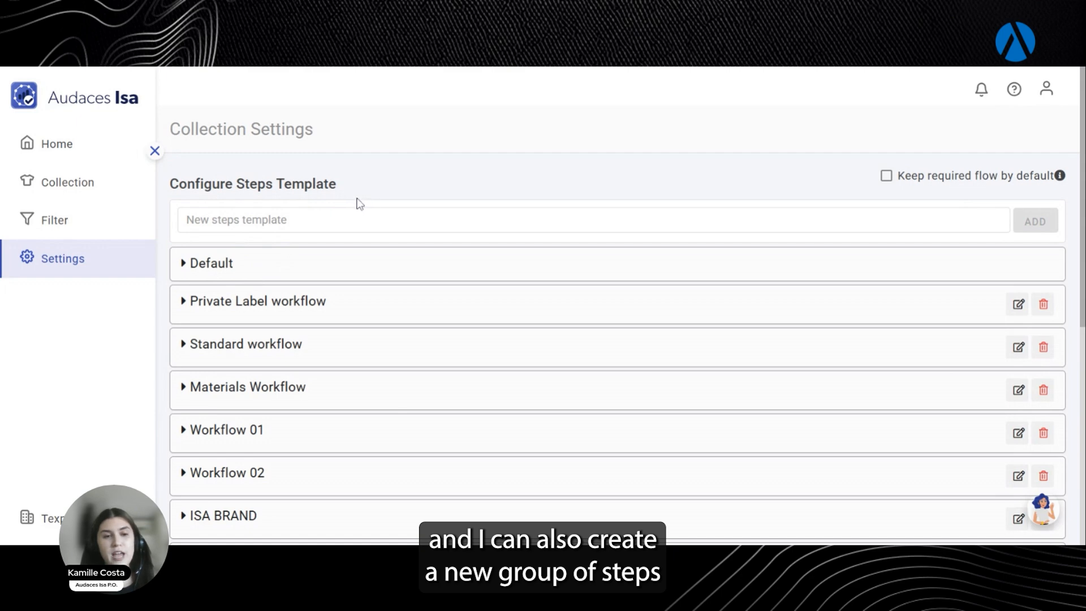
click(248, 269)
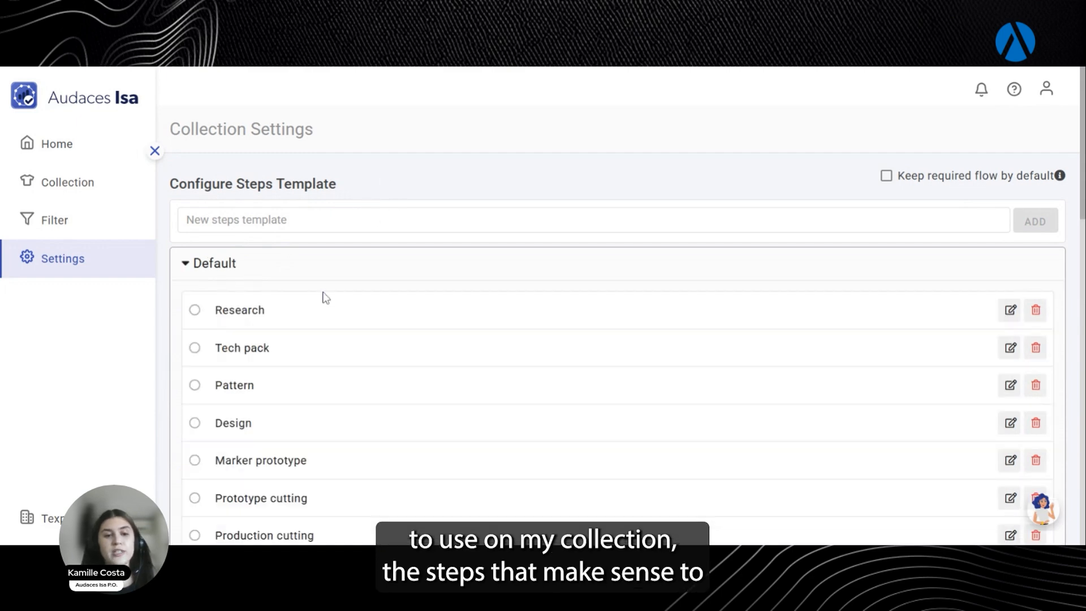
scroll(325, 297, down, 3)
scroll(325, 297, up, 3)
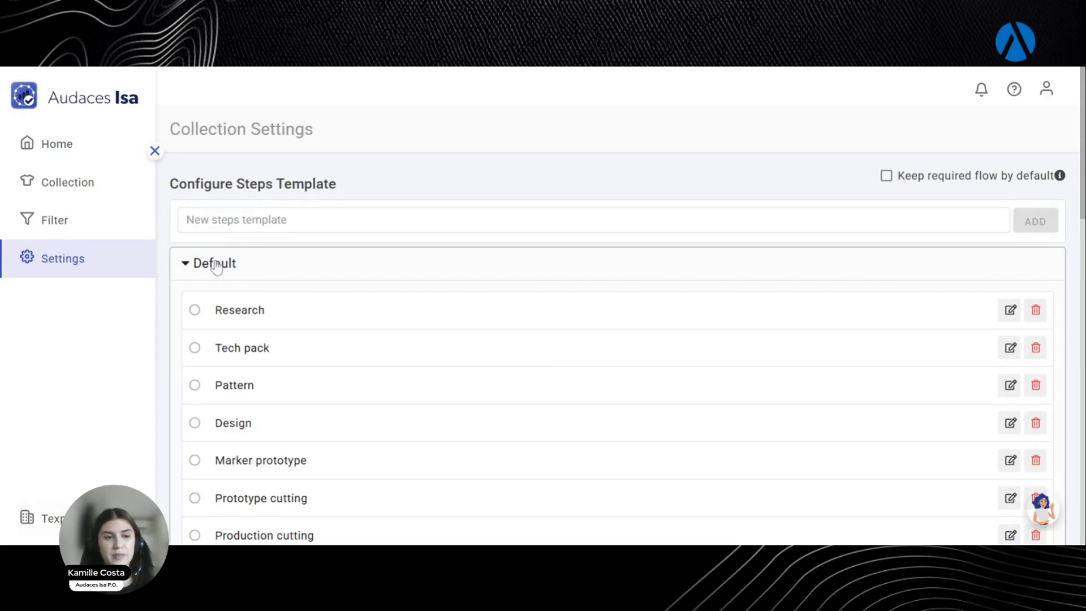
Step: Return to the collections in progress, open Leather | Brand, and show its models in the steps overview
click(84, 188)
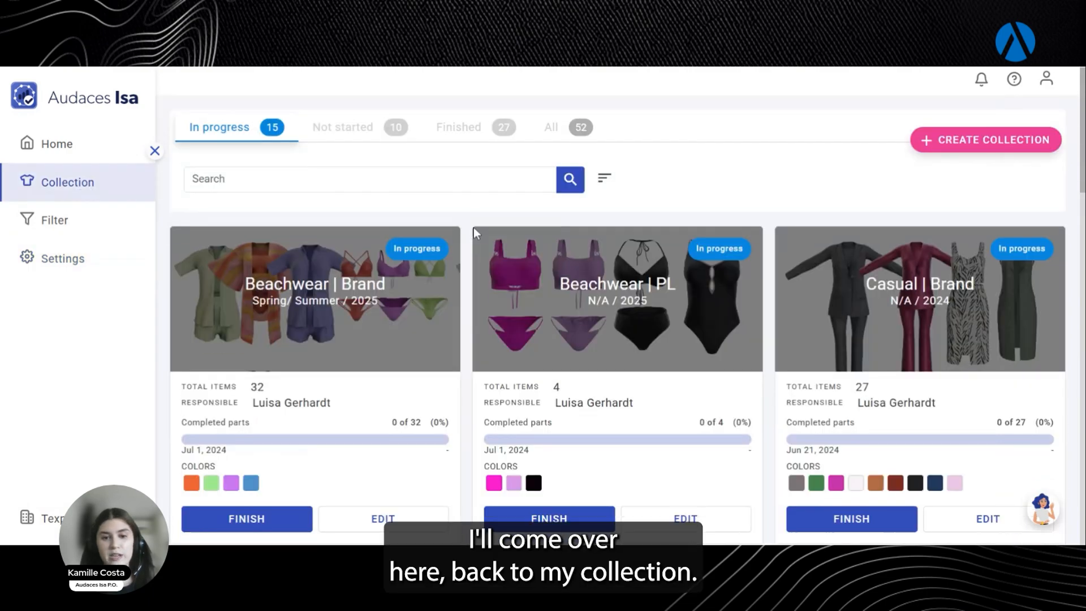
scroll(473, 228, down, 10)
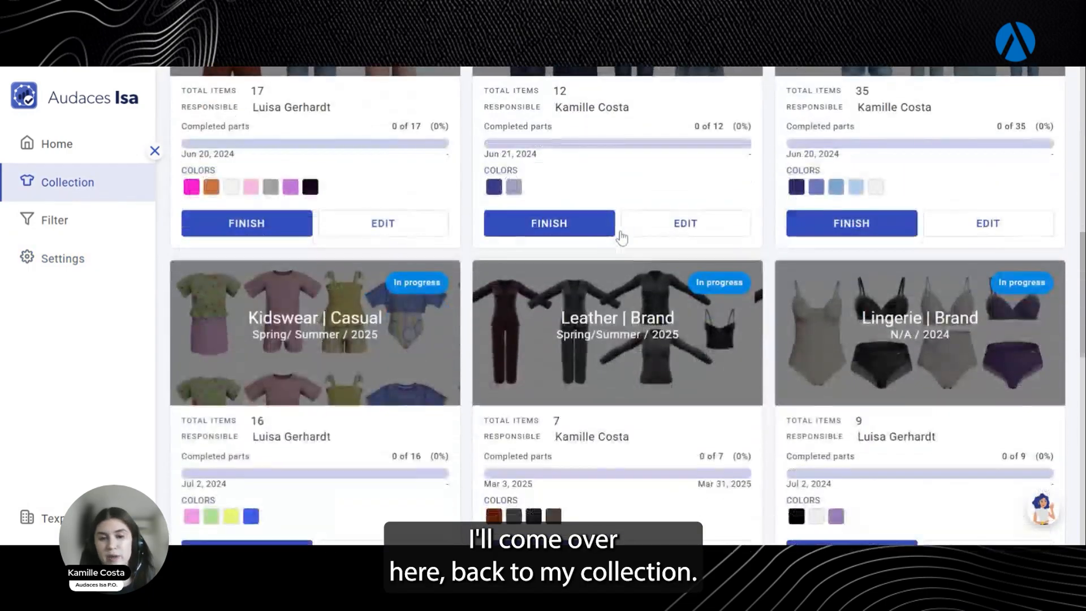
click(619, 309)
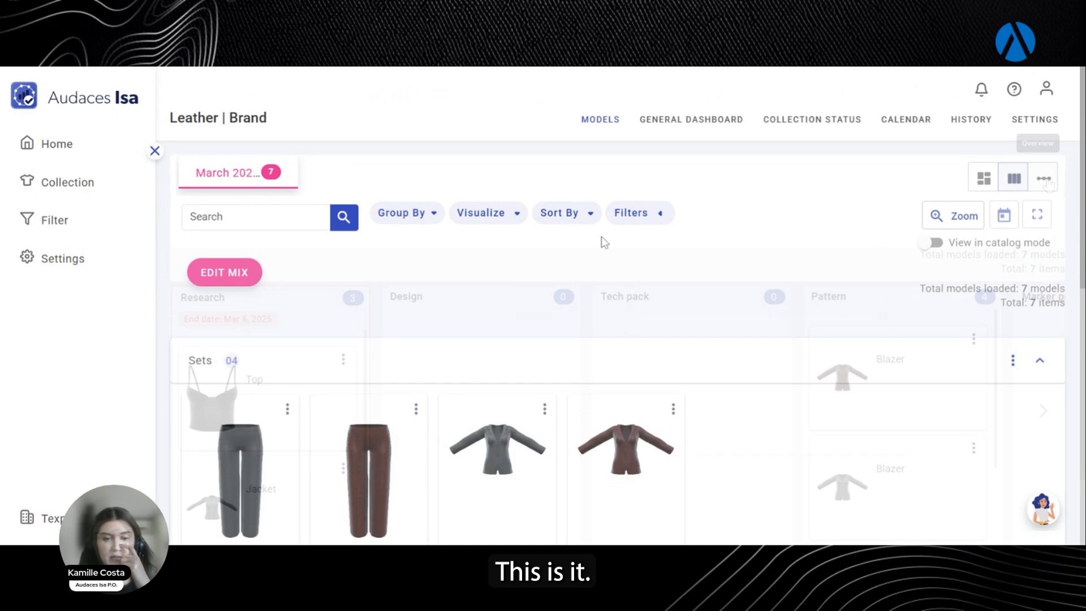
click(1044, 180)
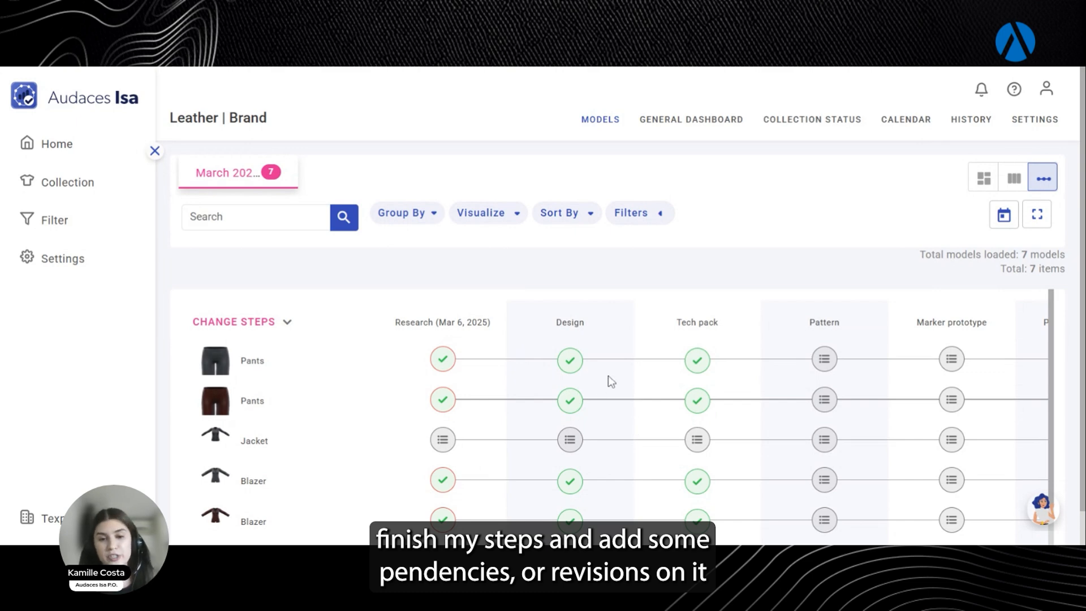
Step: Open the Tech pack step of a blazer, check its file upload and status options, and close it
scroll(582, 459, down, 1)
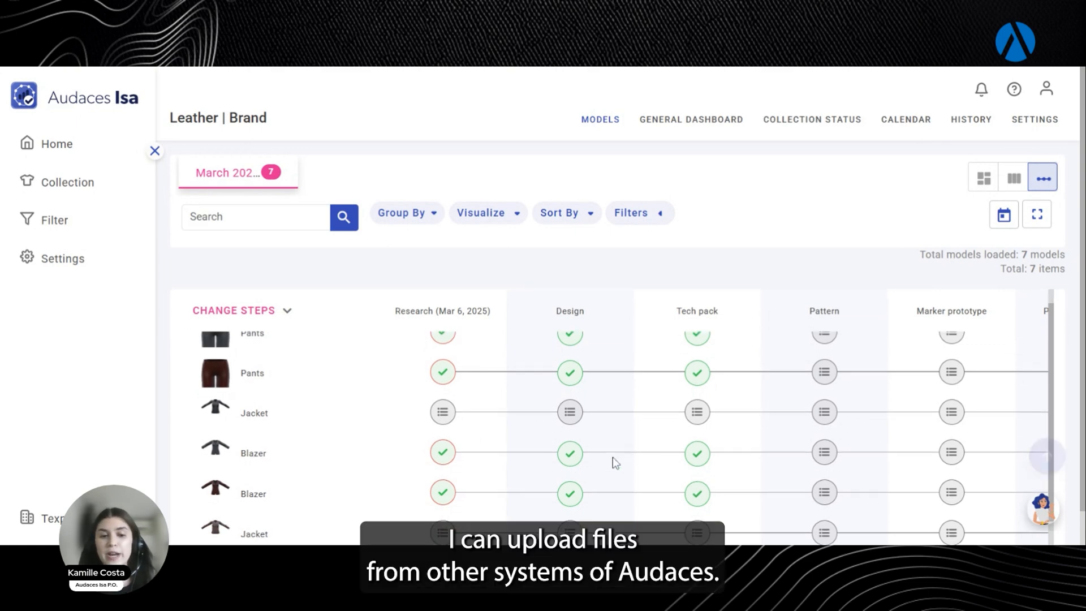
click(693, 465)
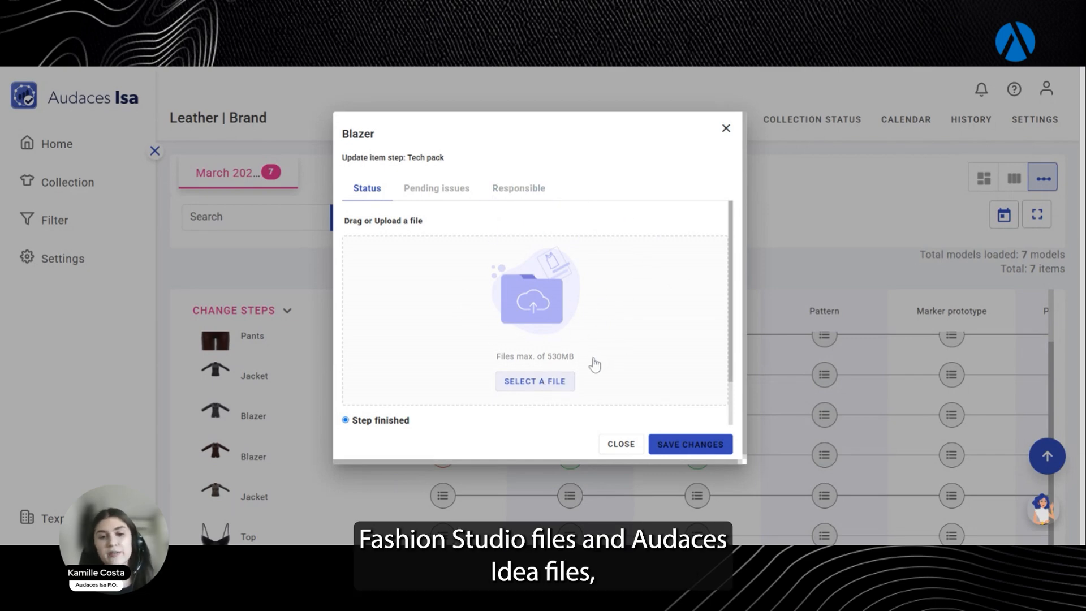
click(725, 128)
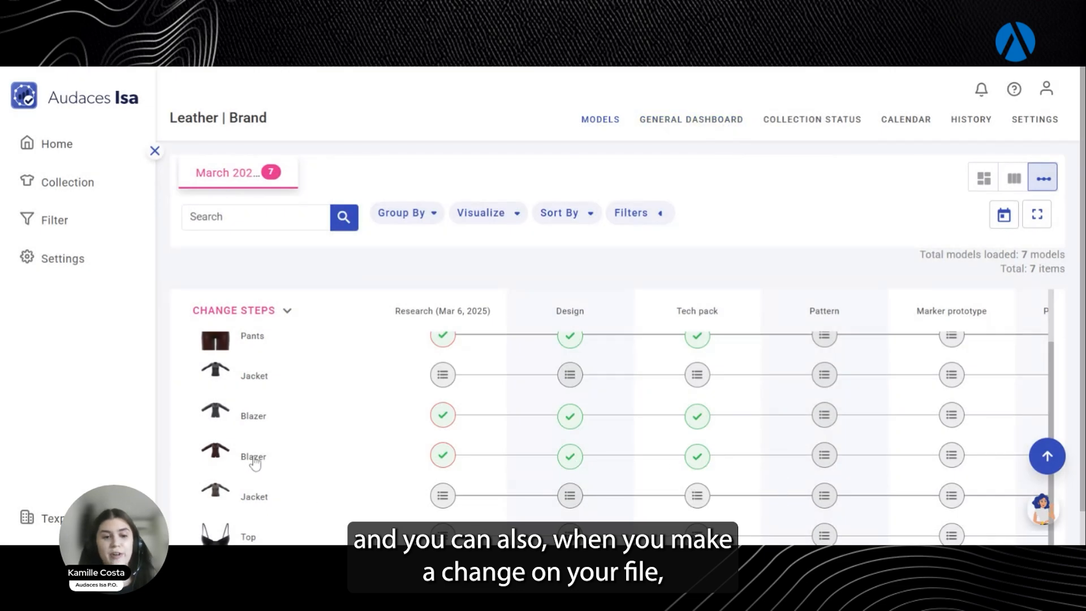
Step: Open the dark red blazer's details and examine the latest and oldest versions of its attached files
click(255, 458)
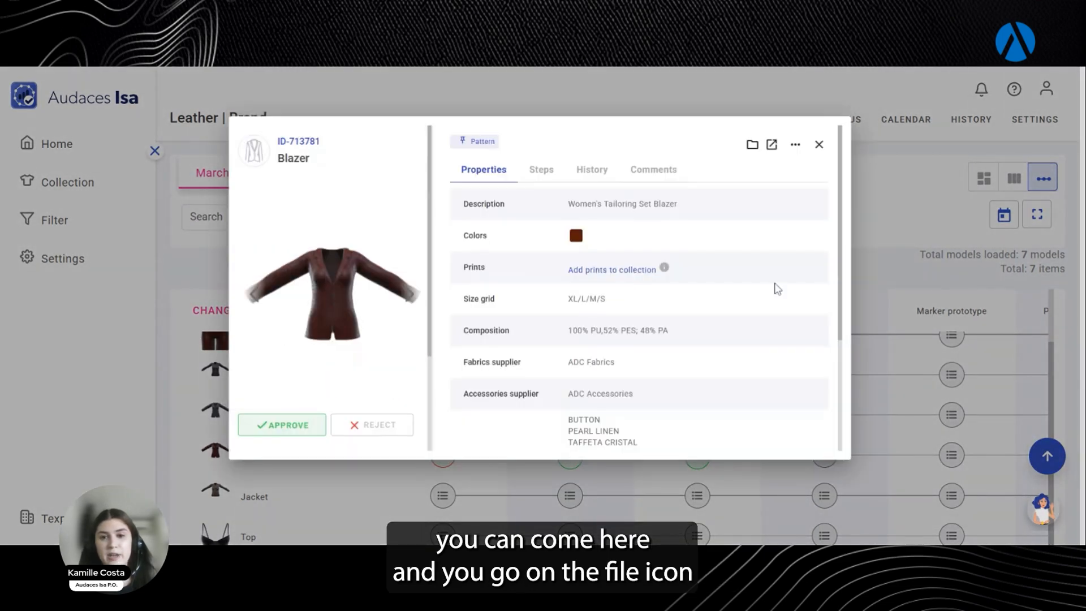
click(752, 145)
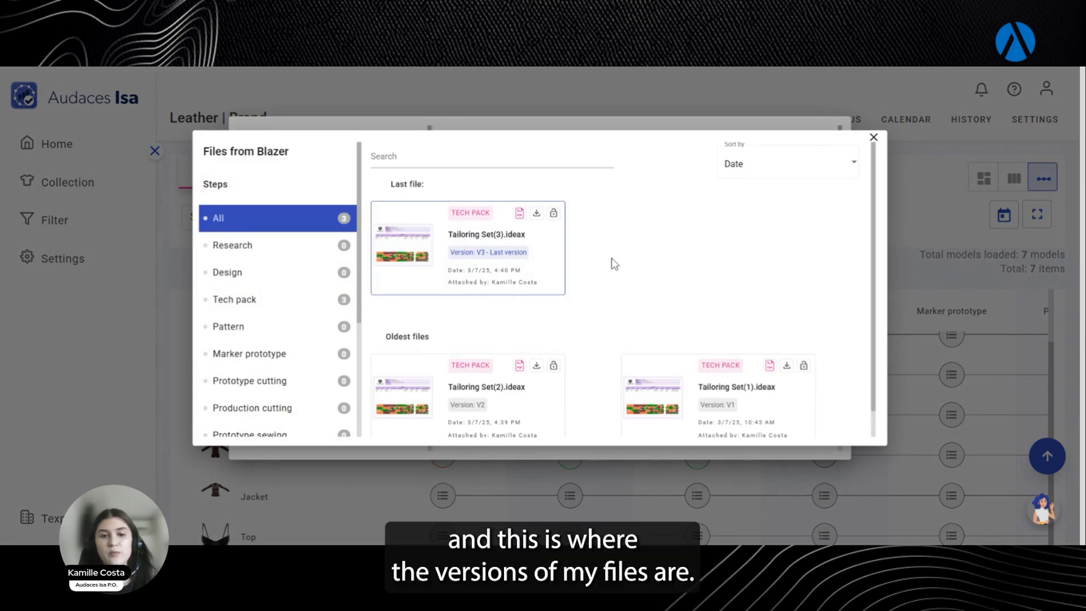
scroll(754, 377, down, 1)
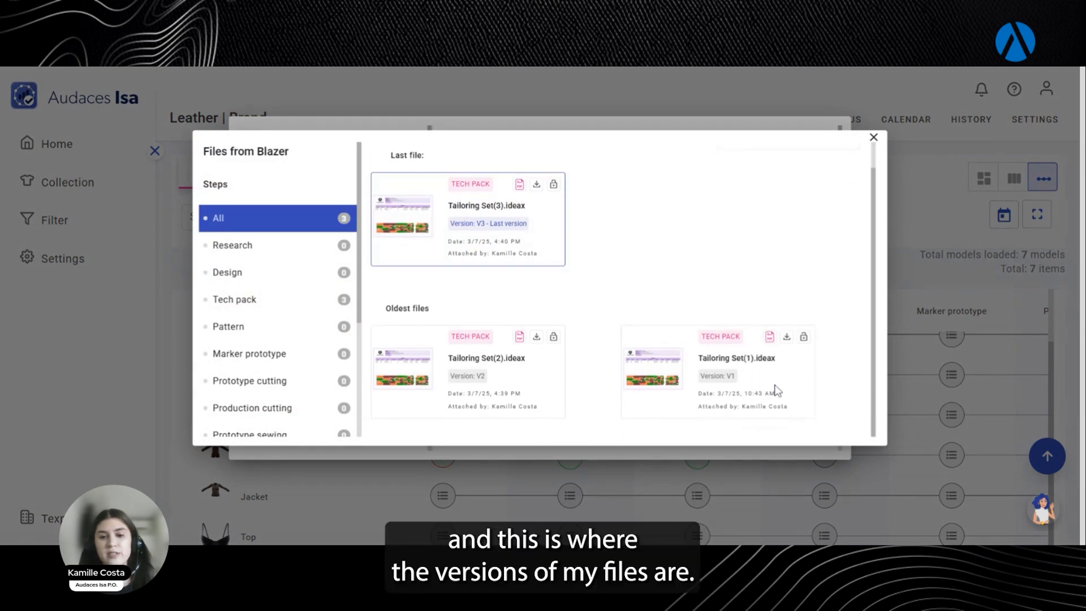
scroll(520, 392, up, 1)
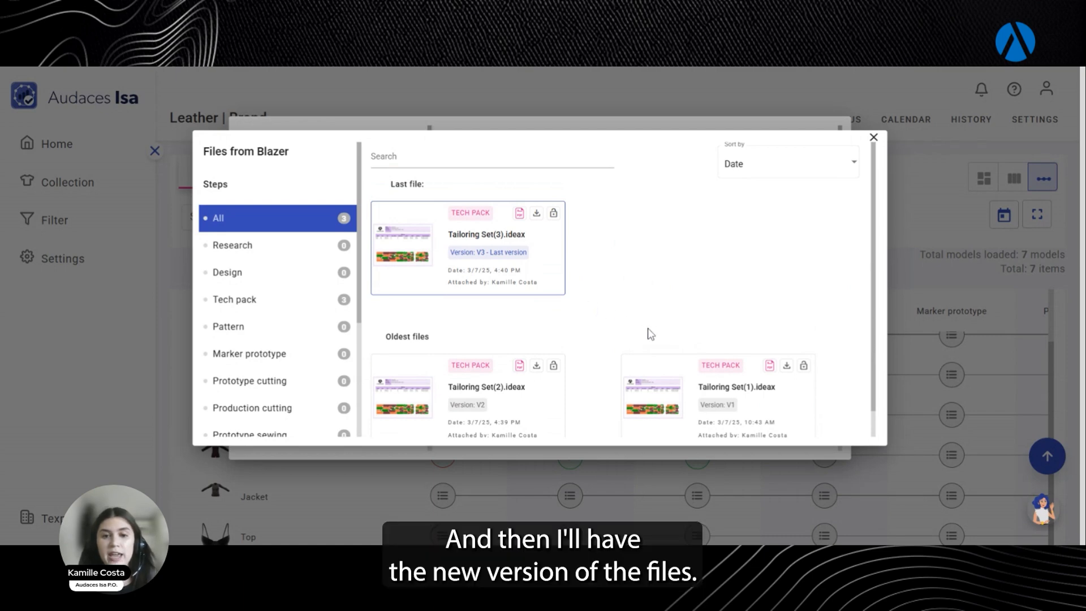
scroll(494, 270, down, 1)
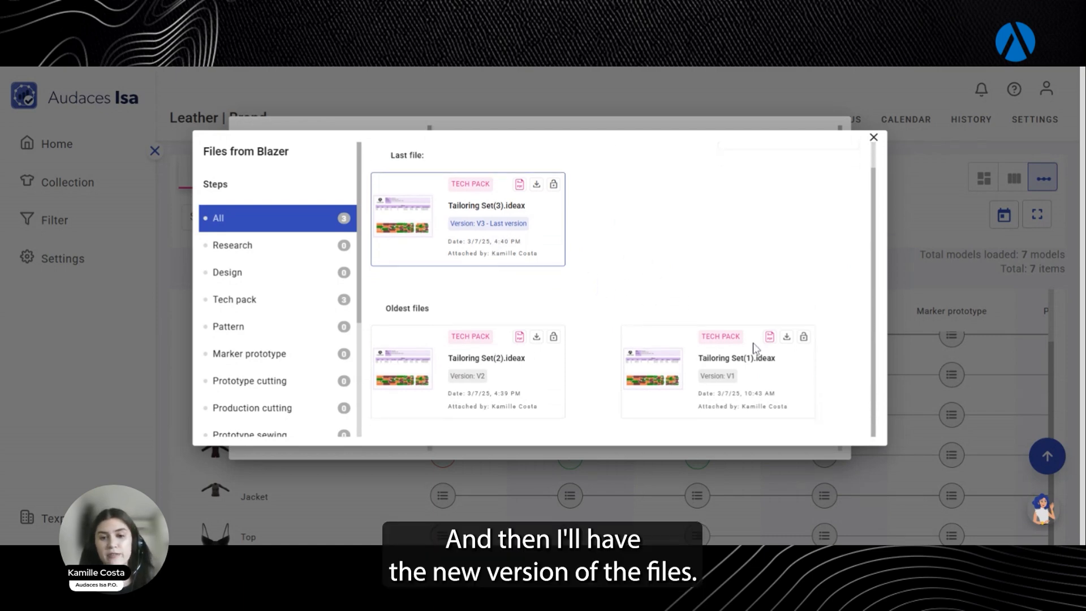
scroll(603, 253, up, 1)
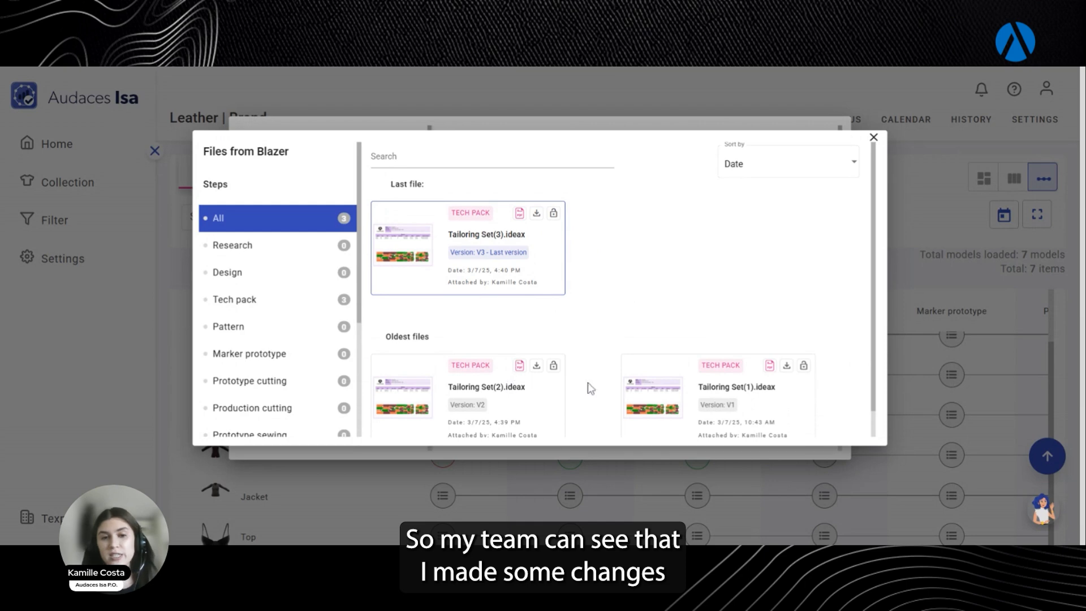
scroll(511, 294, down, 1)
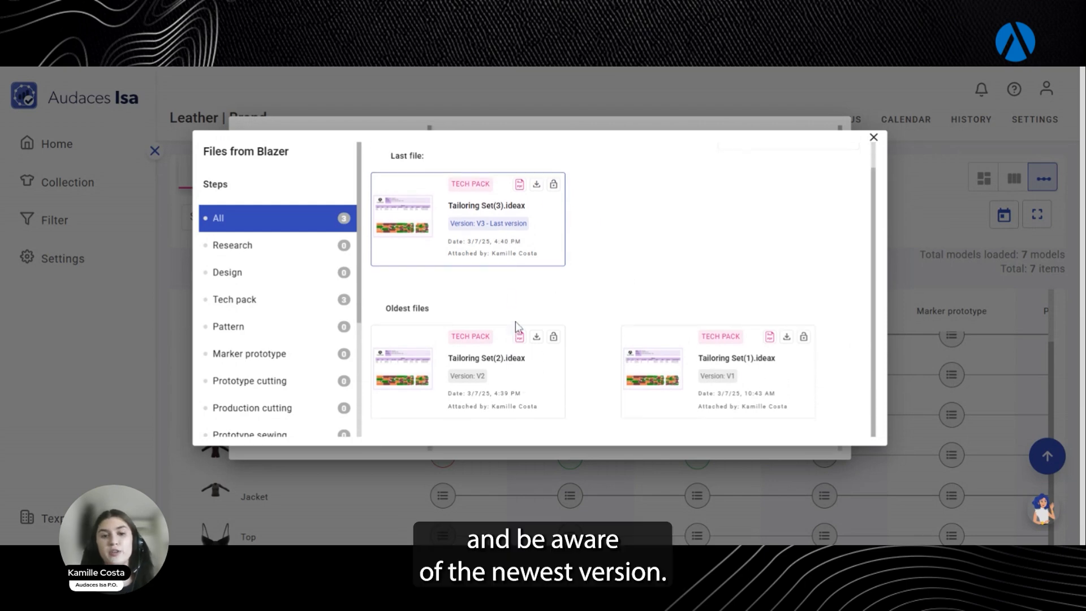
scroll(621, 305, up, 1)
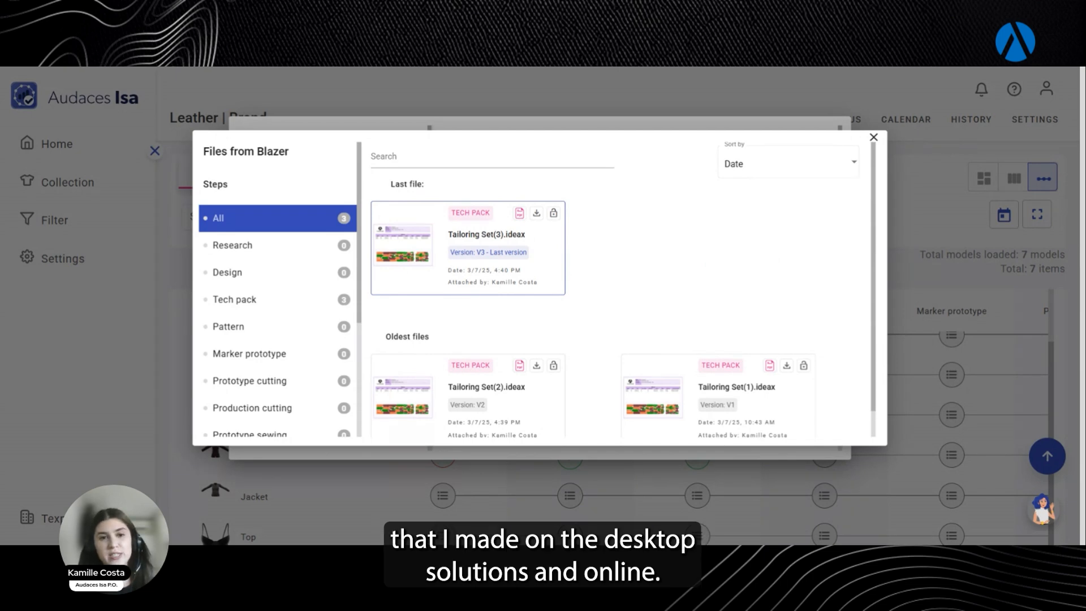
Step: Close the blazer's file list, review its properties from description to pre cost, and close the model details
click(873, 138)
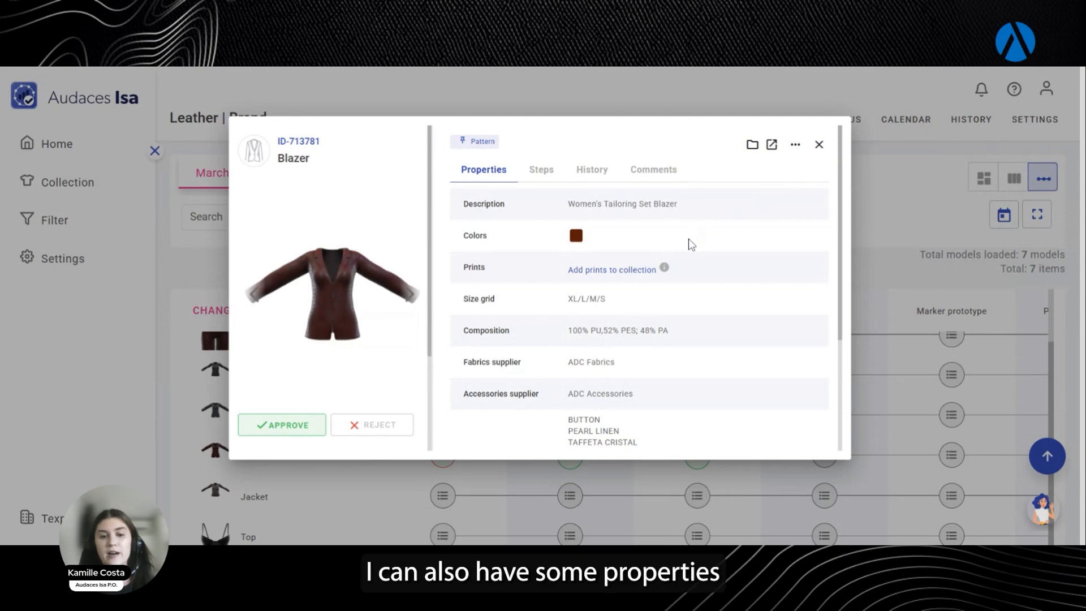
scroll(690, 243, down, 3)
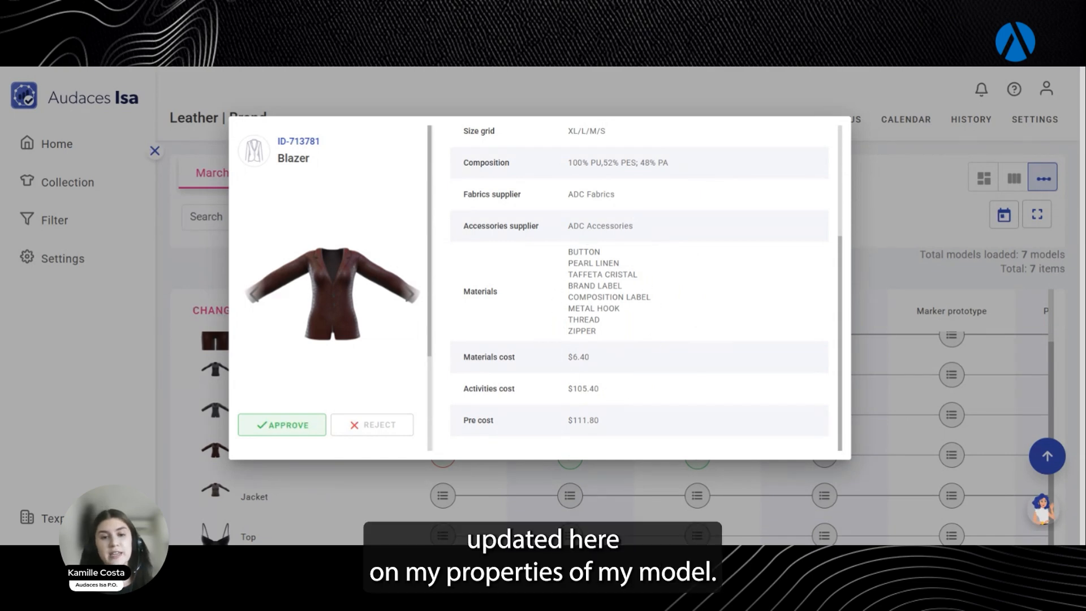
scroll(625, 226, up, 3)
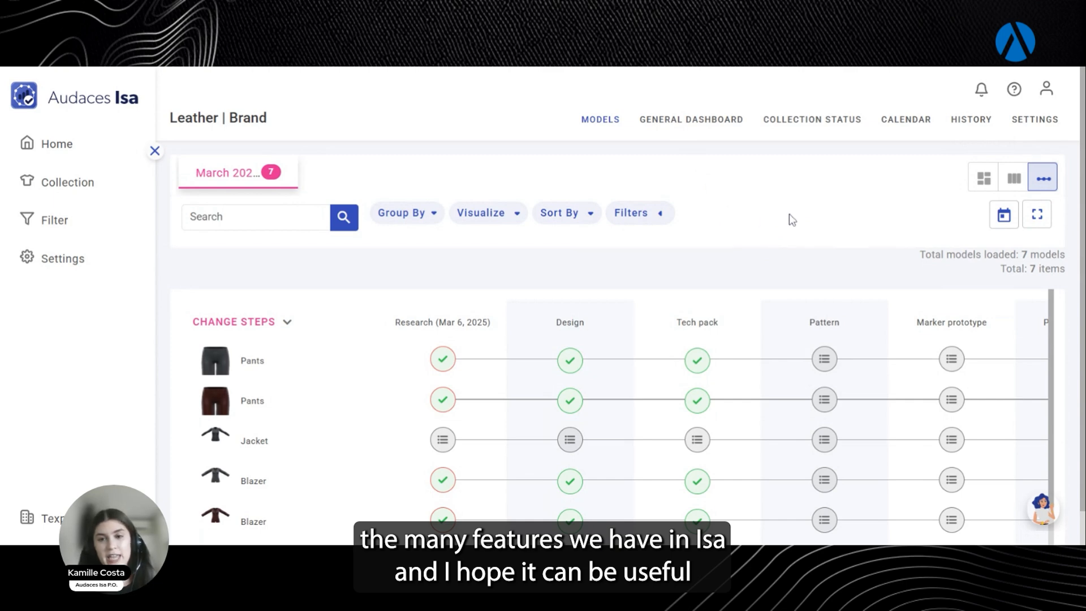
Step: Switch the Leather | Brand models to the card view and look through the Sets and Jackets groups
click(985, 180)
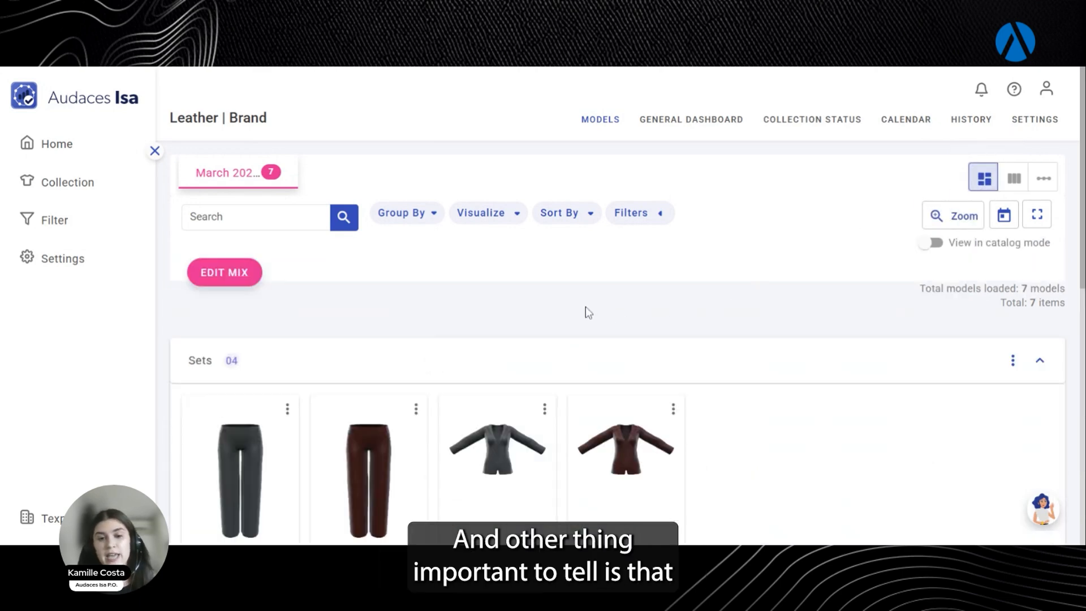
scroll(586, 307, down, 4)
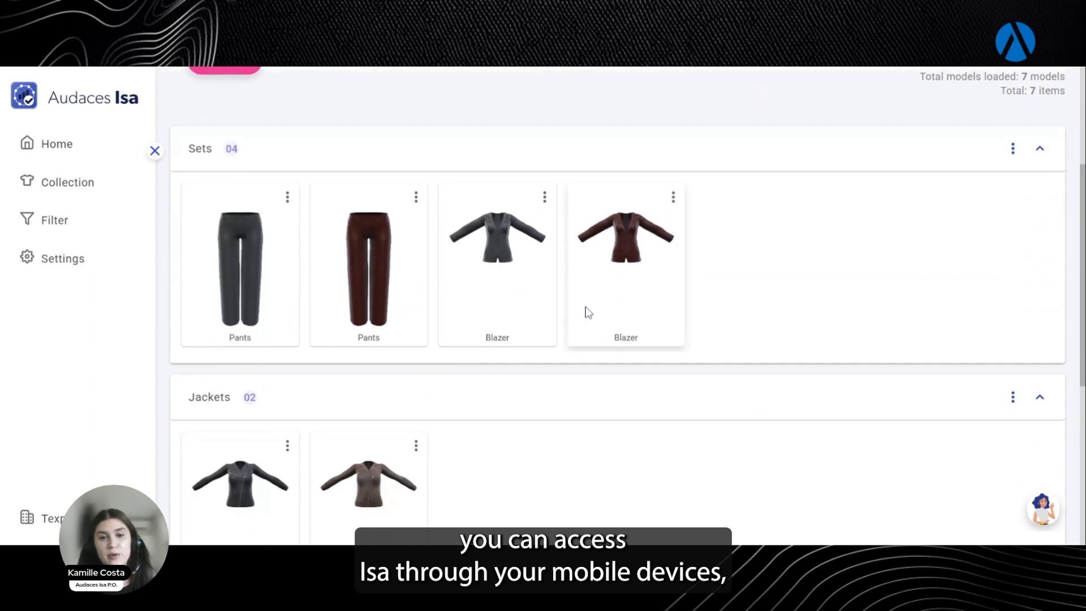
scroll(585, 312, down, 1)
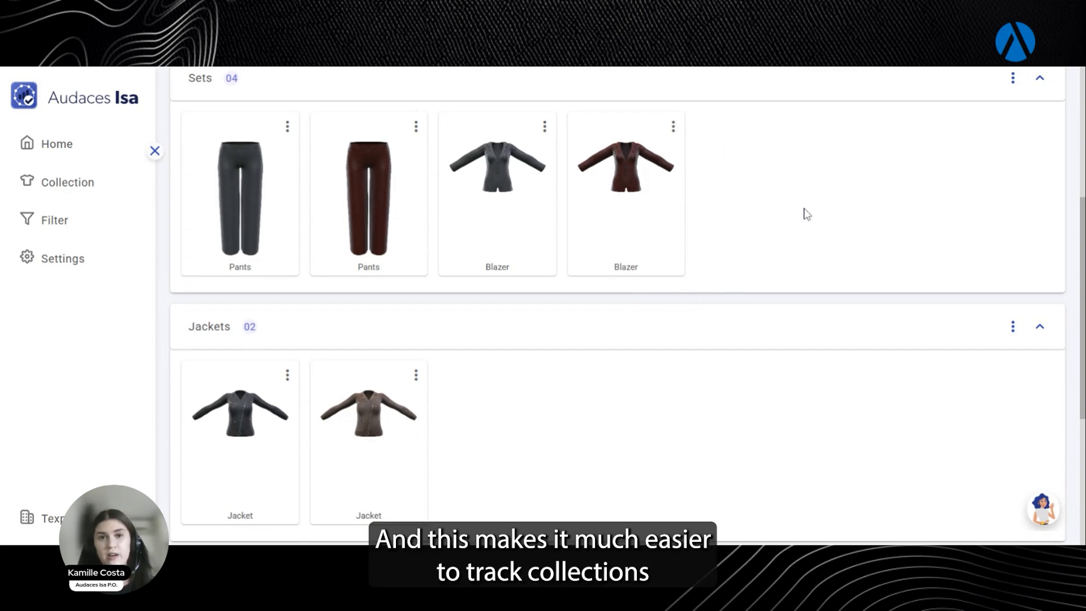
scroll(761, 239, up, 2)
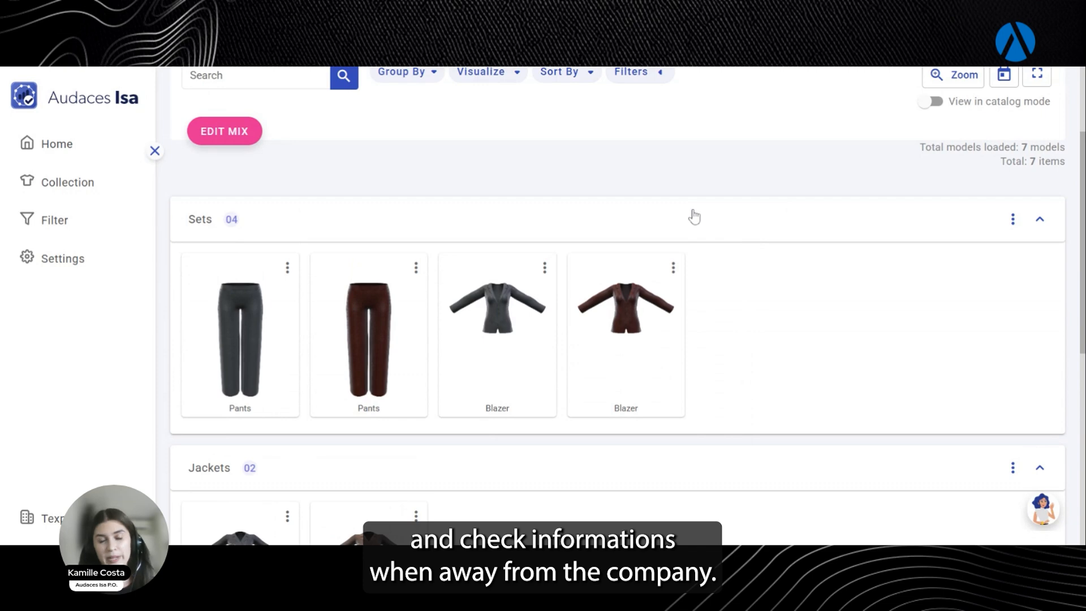
scroll(603, 335, up, 2)
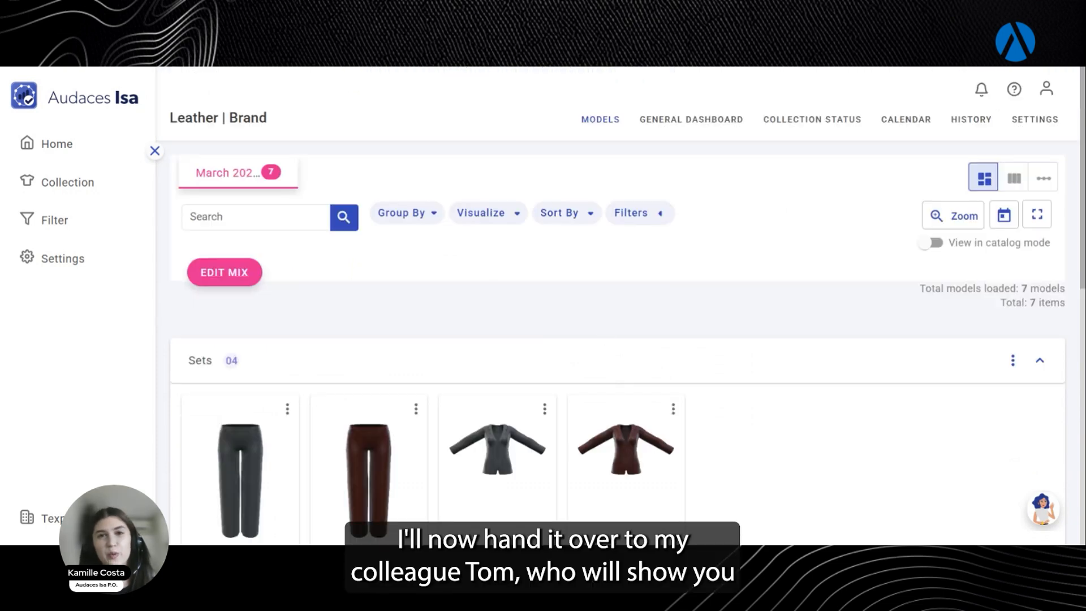
scroll(604, 334, down, 6)
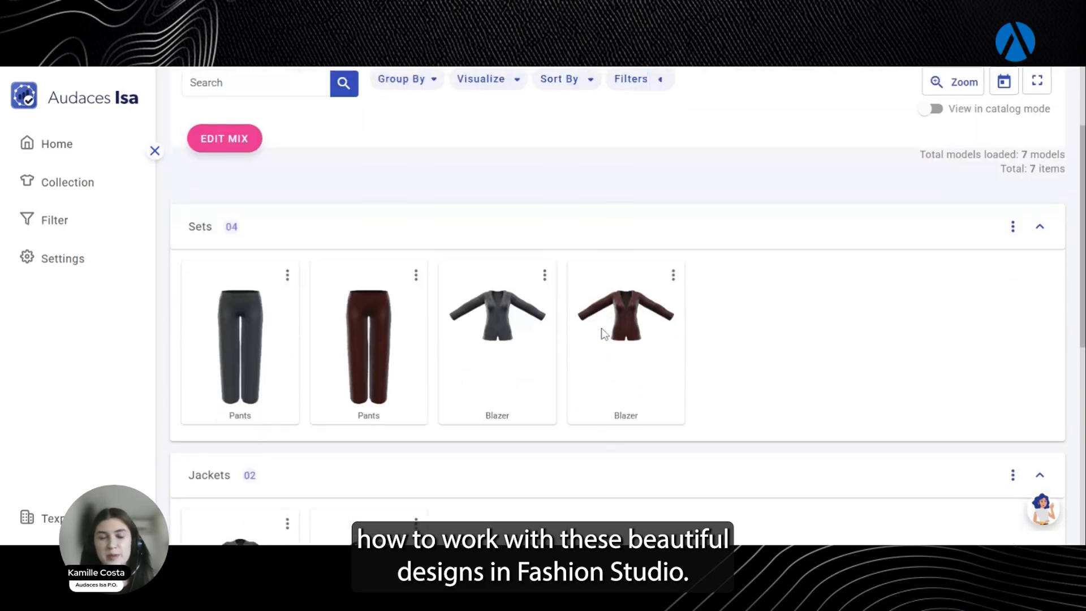
scroll(603, 334, up, 5)
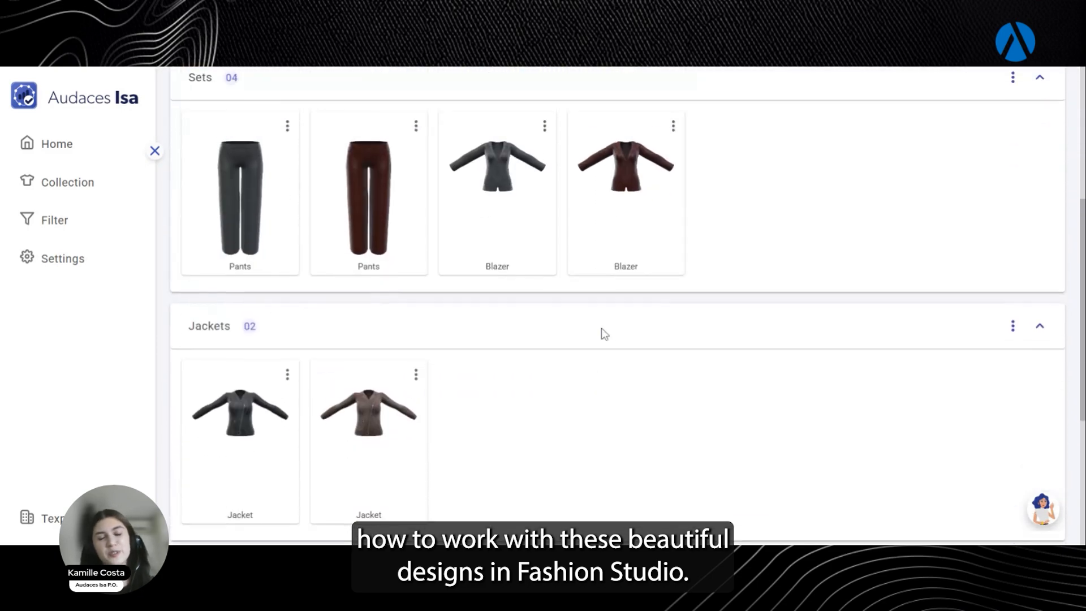
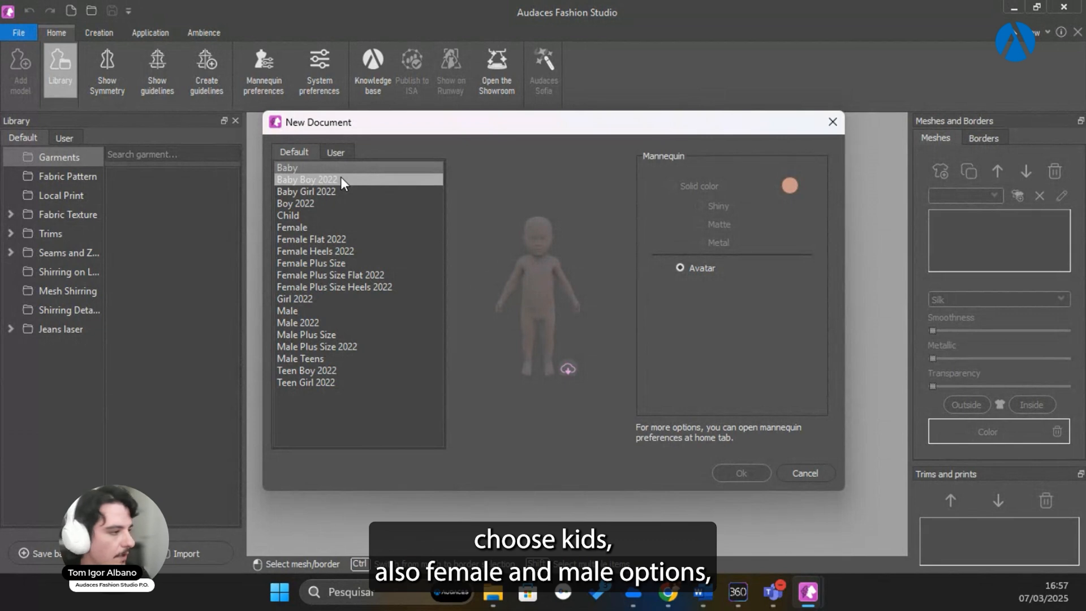
Step: In Audaces Fashion Studio, browse the default mannequins for a new document, including Female Heels 2022 and Female Plus Size Heels 2022
click(341, 176)
key(Down)
key(Down)
key(Down)
key(Down)
key(Down)
key(Down)
key(Down)
key(Down)
key(Down)
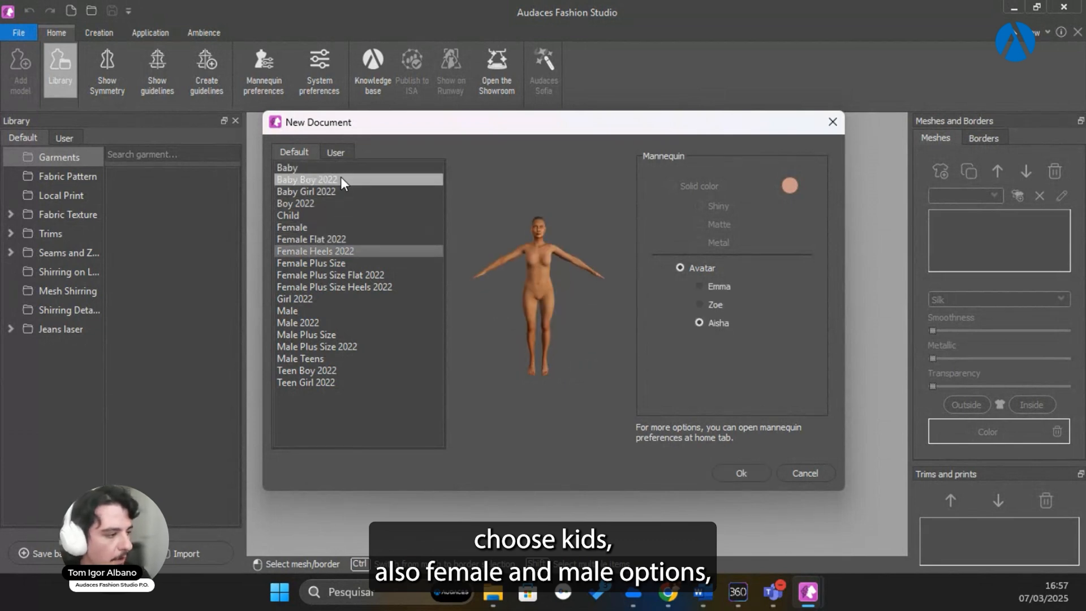
key(Down)
key(Down)
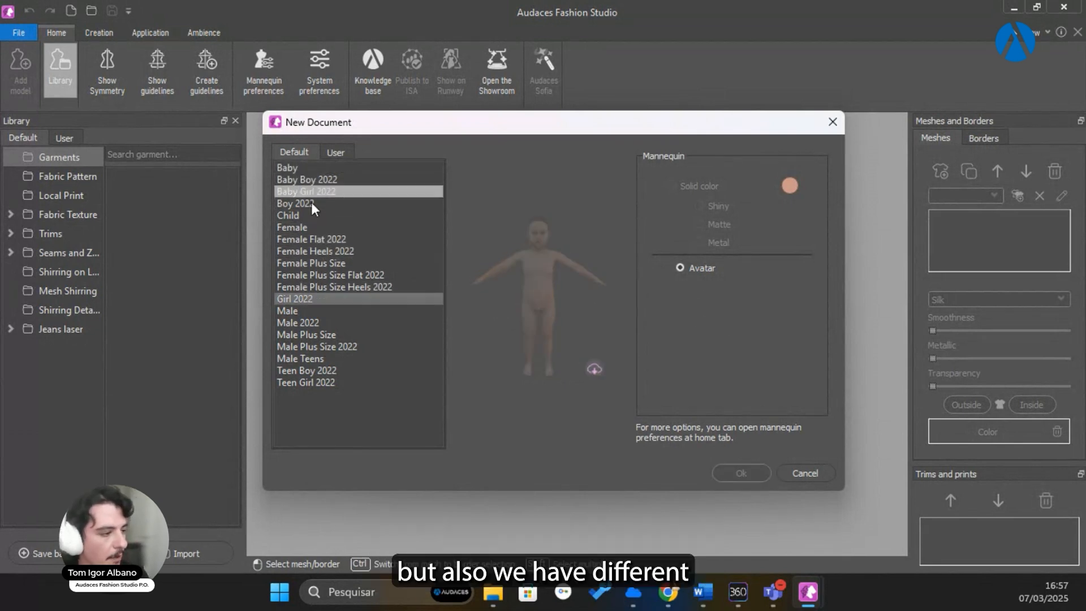
click(313, 251)
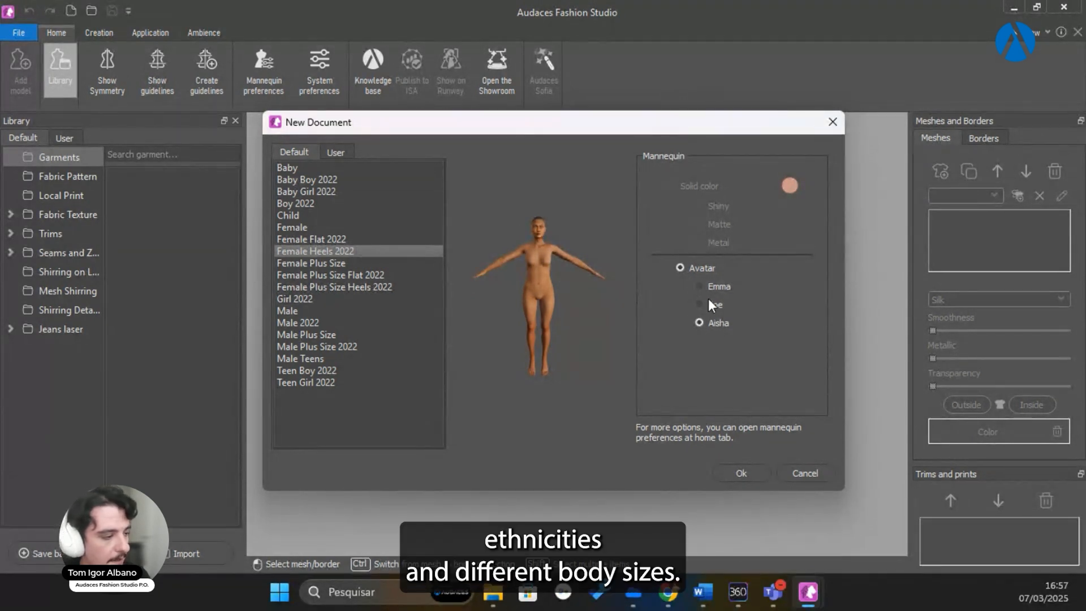
click(328, 287)
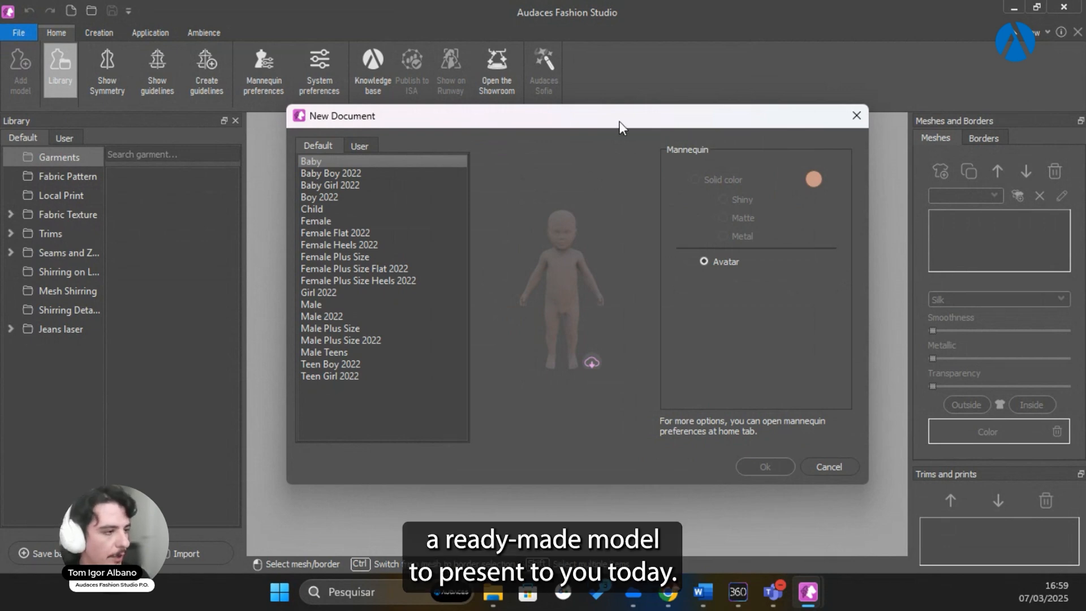
Step: Close the new document setup and open the recent document Tailored.4dx
drag(619, 121, 642, 126)
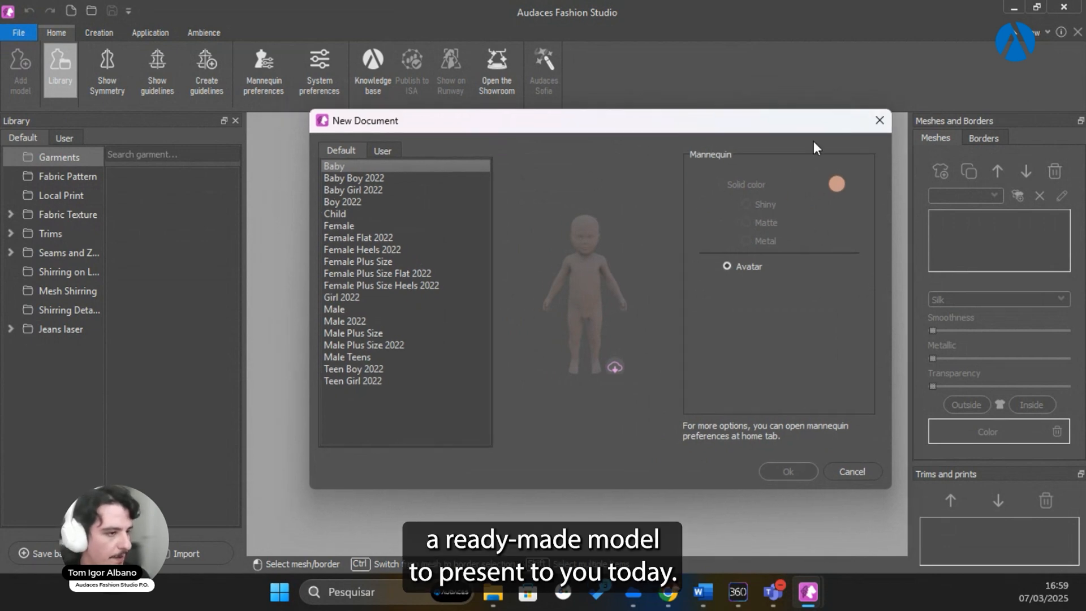
click(881, 121)
click(31, 32)
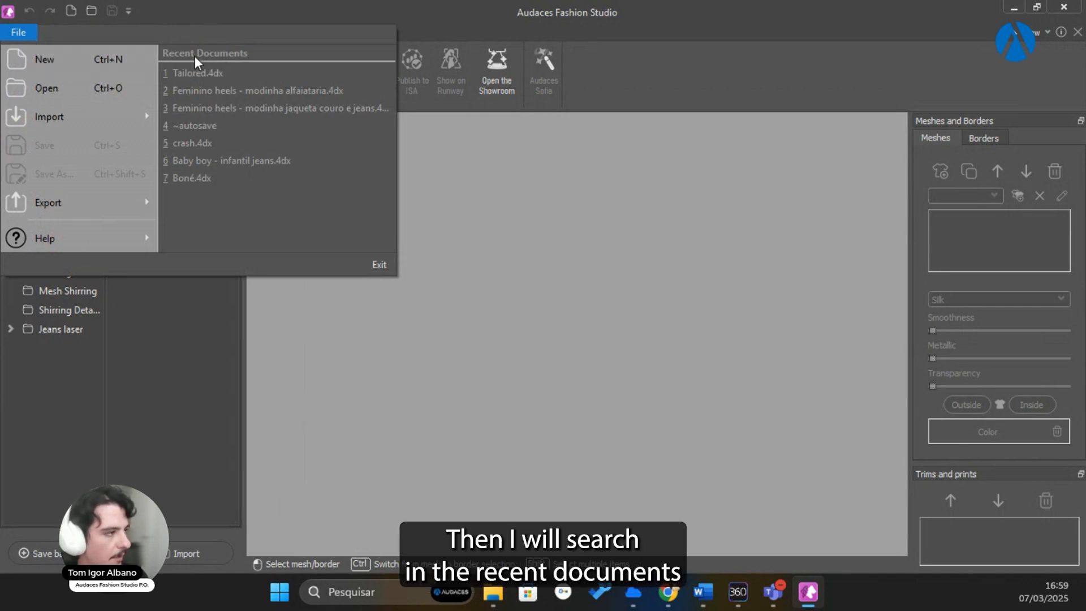
click(228, 73)
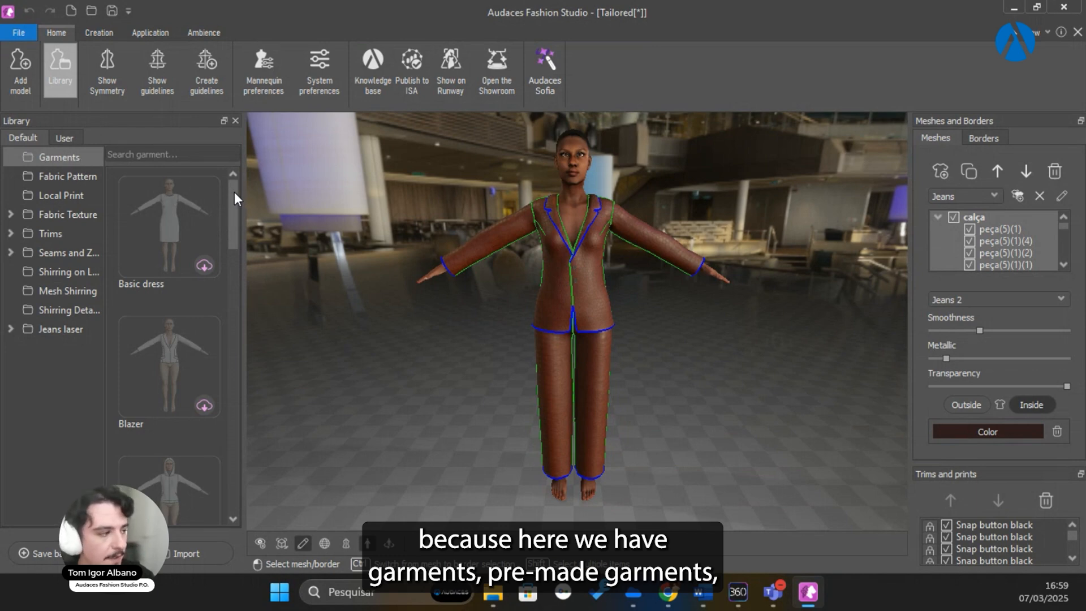
Step: Browse the default library's garments, fabric patterns and fabric textures
scroll(233, 205, down, 3)
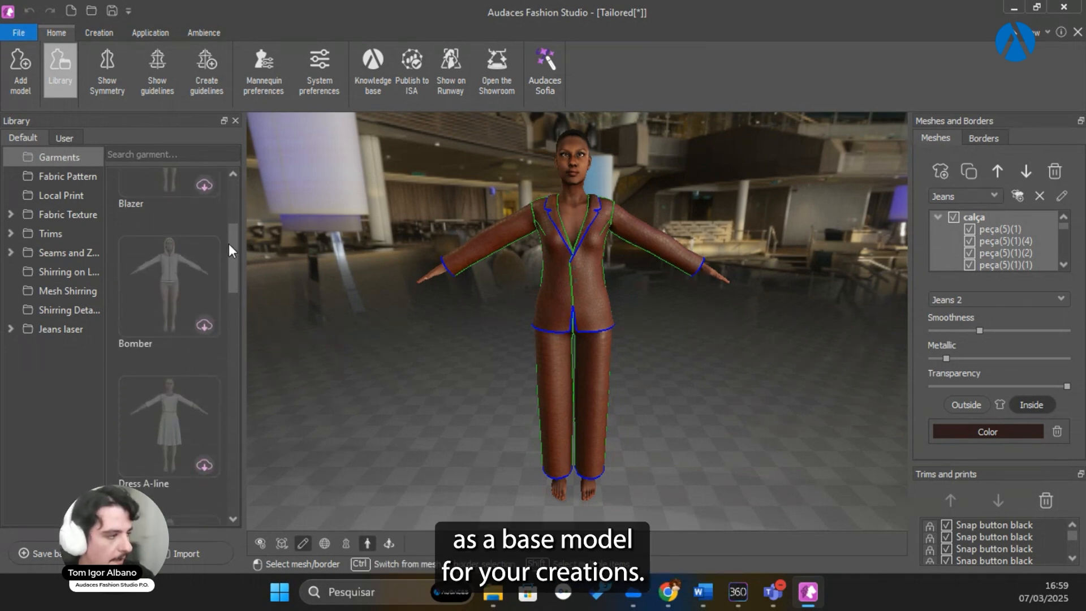
drag(228, 245, 229, 315)
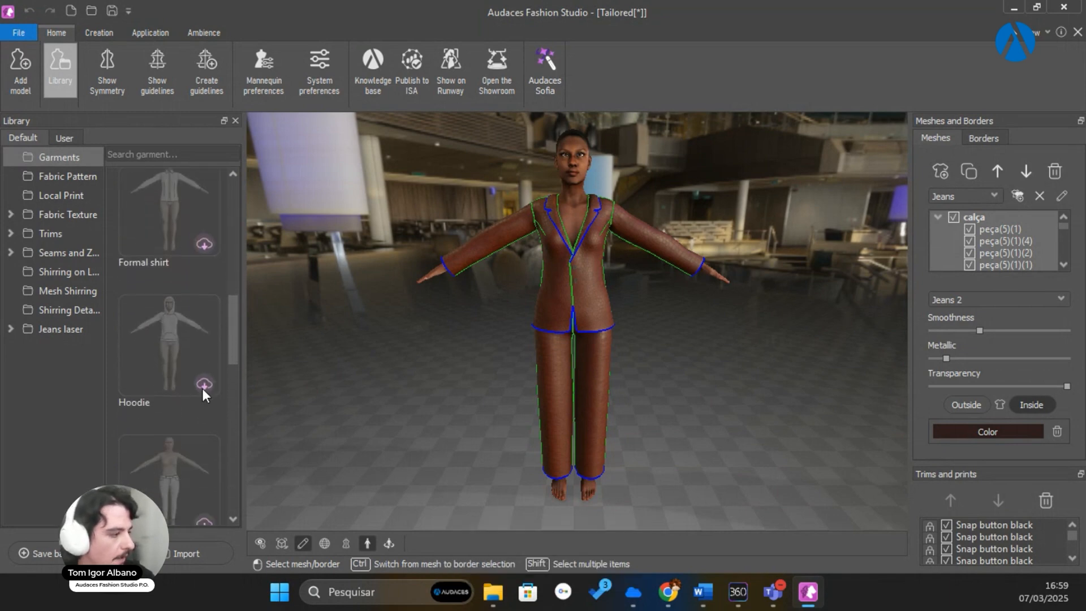
click(61, 181)
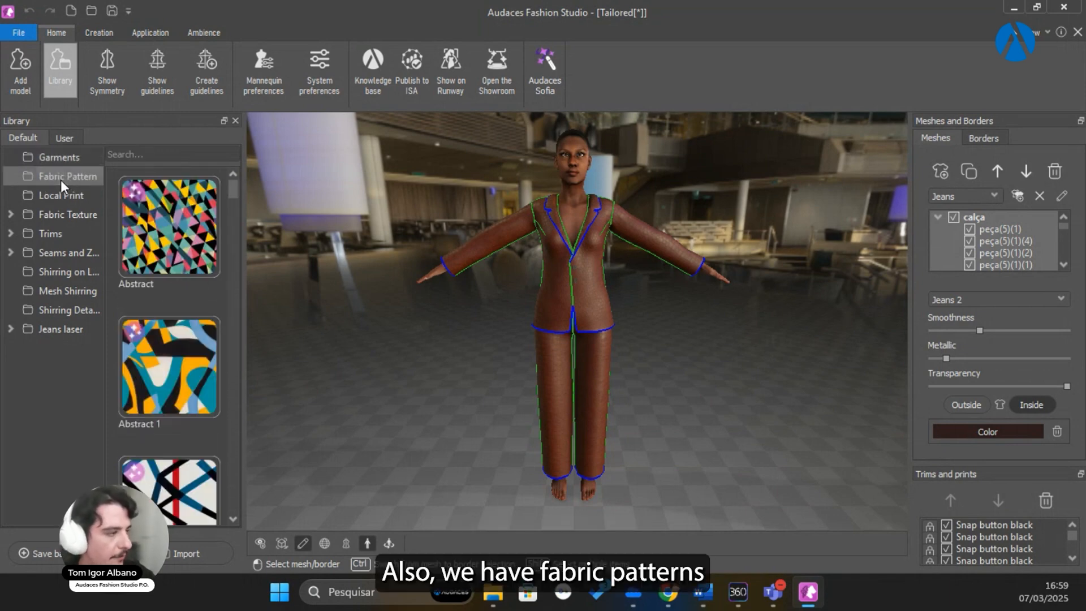
drag(236, 195, 239, 229)
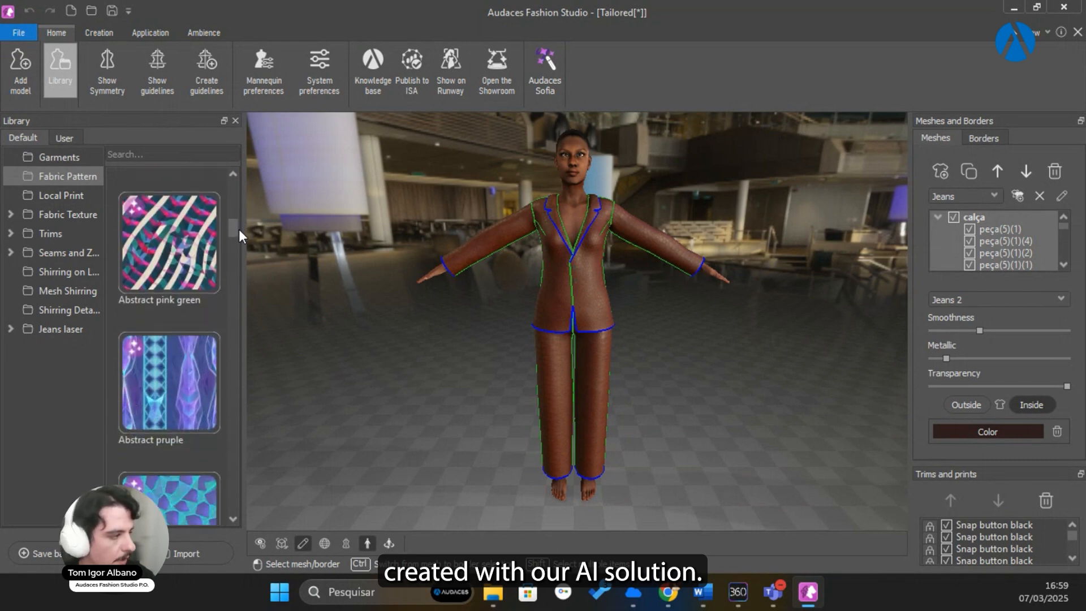
click(63, 214)
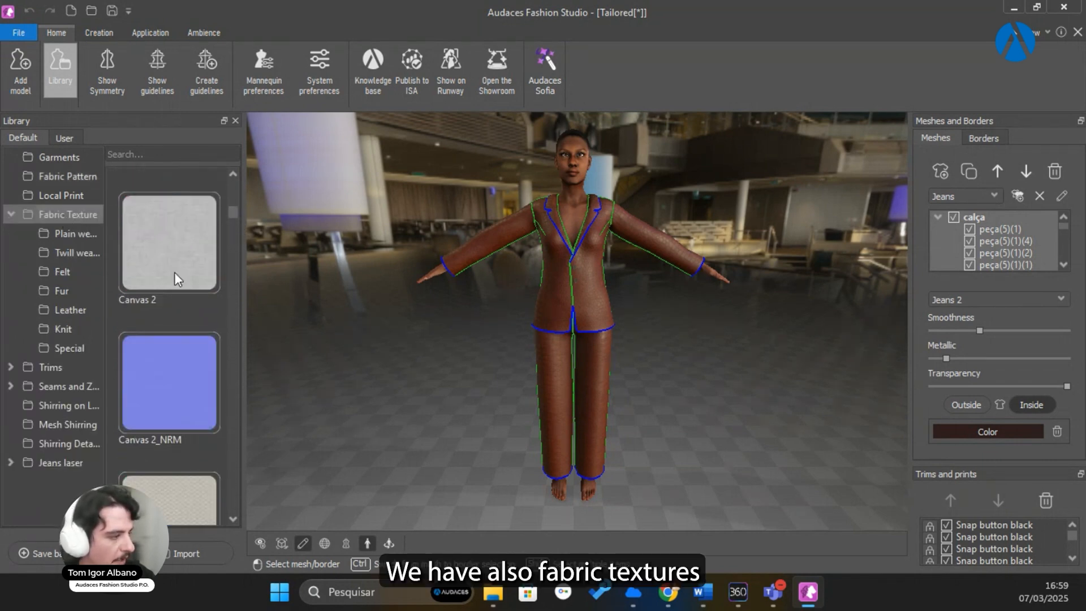
scroll(172, 280, down, 3)
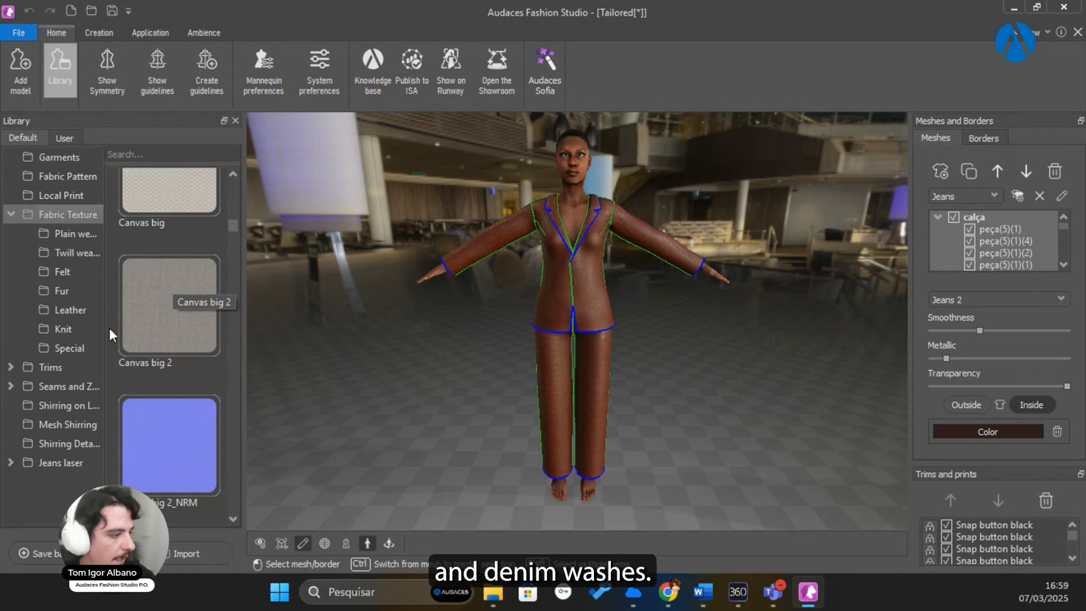
Step: Look through the library's jeans laser washes, trims, and seam and stitch options
click(73, 462)
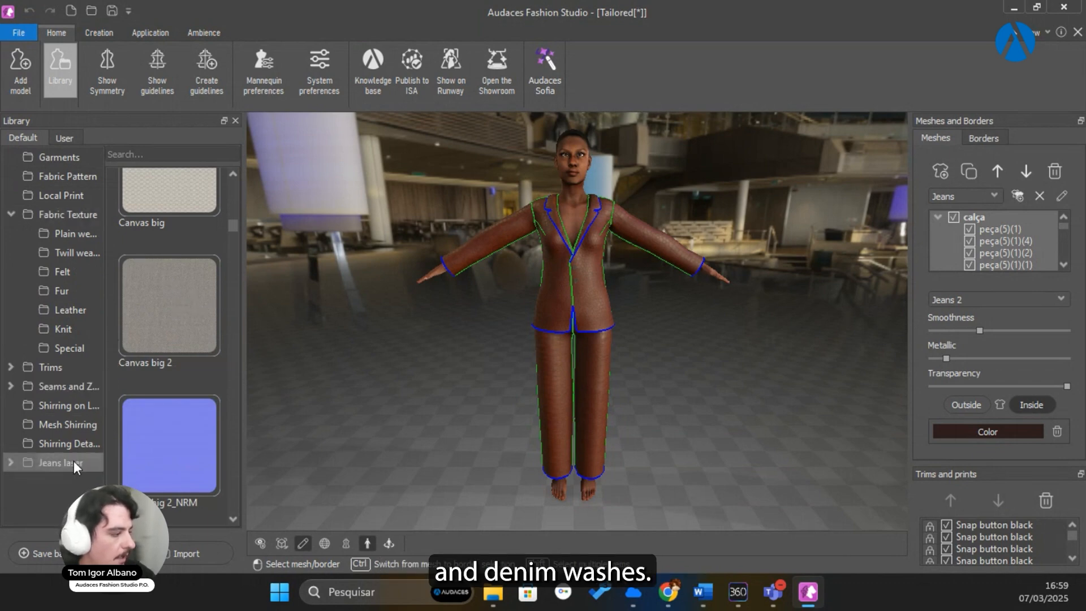
scroll(179, 232, down, 3)
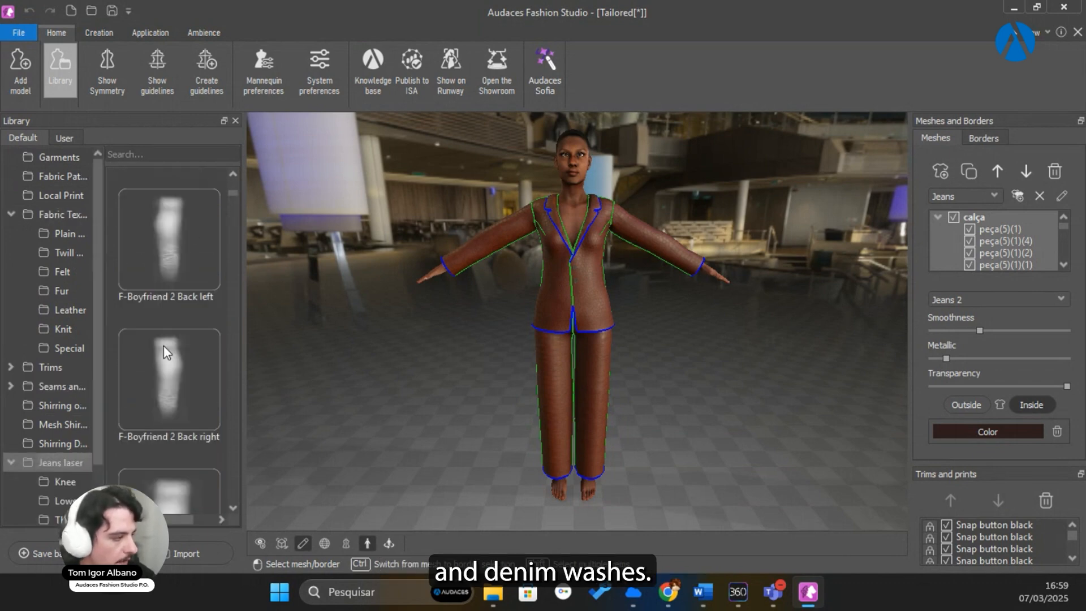
click(66, 368)
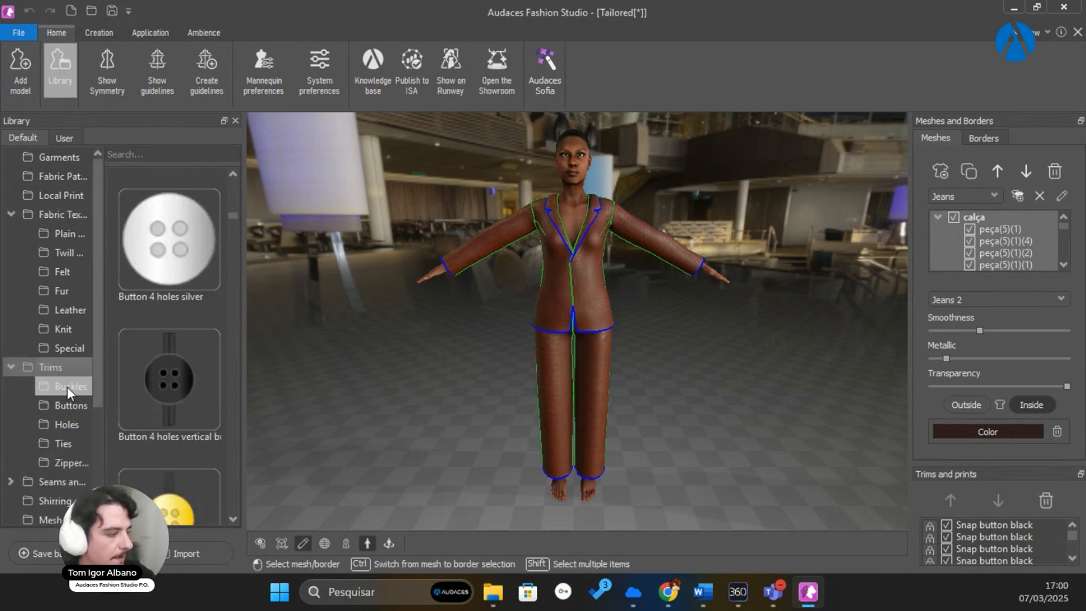
click(62, 481)
scroll(209, 313, down, 5)
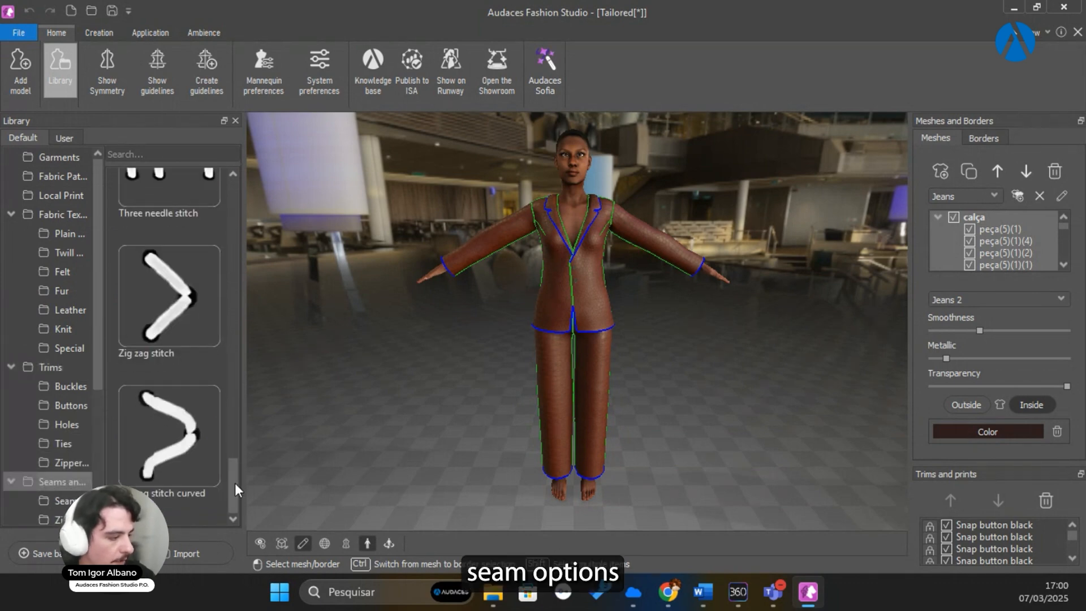
drag(236, 486, 241, 215)
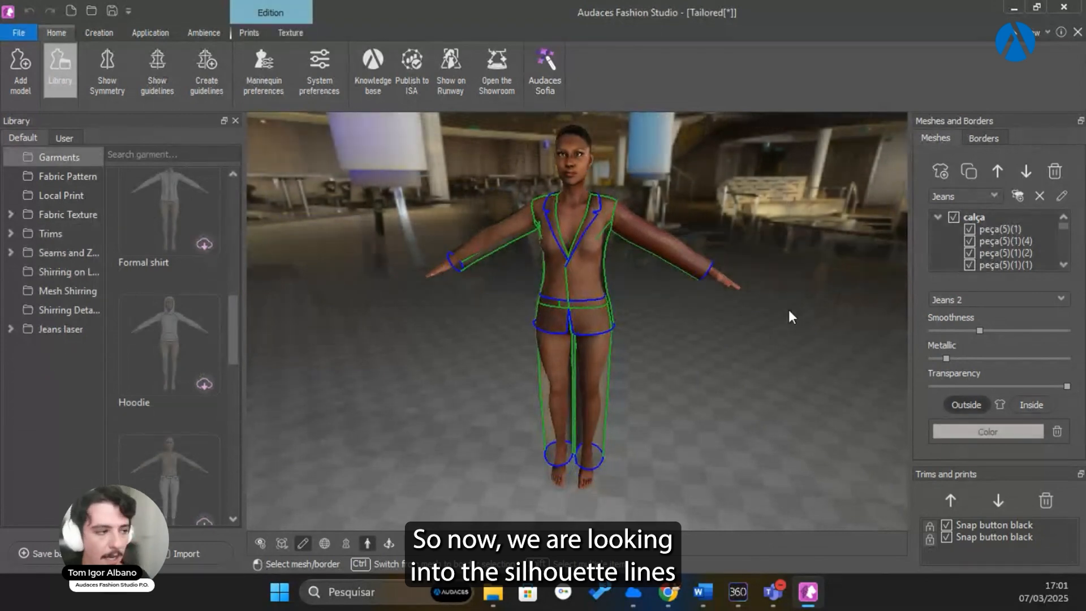
Step: Turn off the silhouette line editing mode and view the complete garment on the mannequin
middle_drag(788, 310, 803, 313)
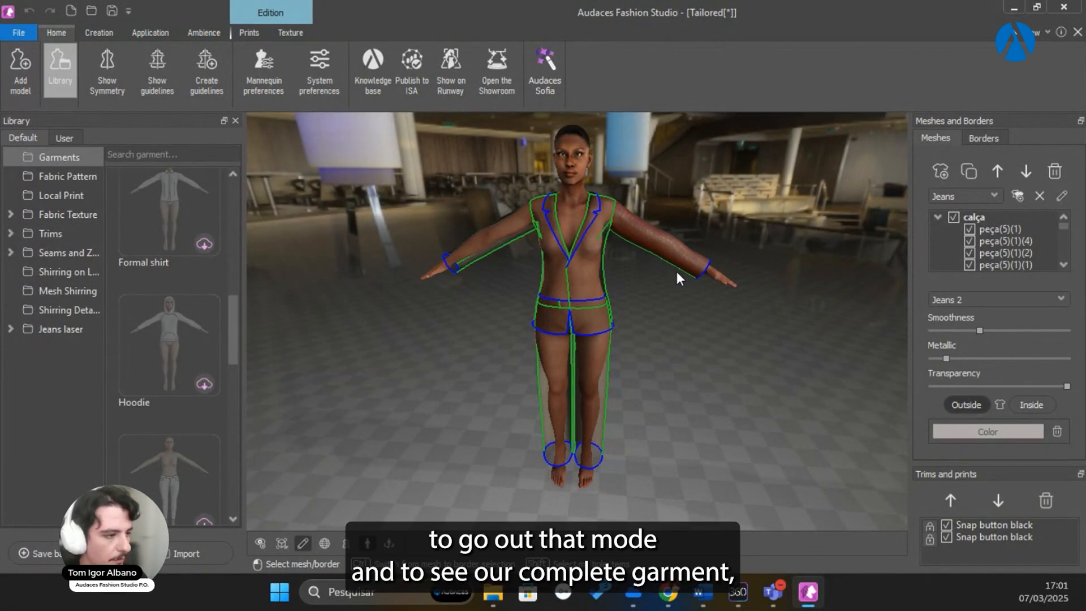
click(303, 544)
drag(536, 480, 648, 468)
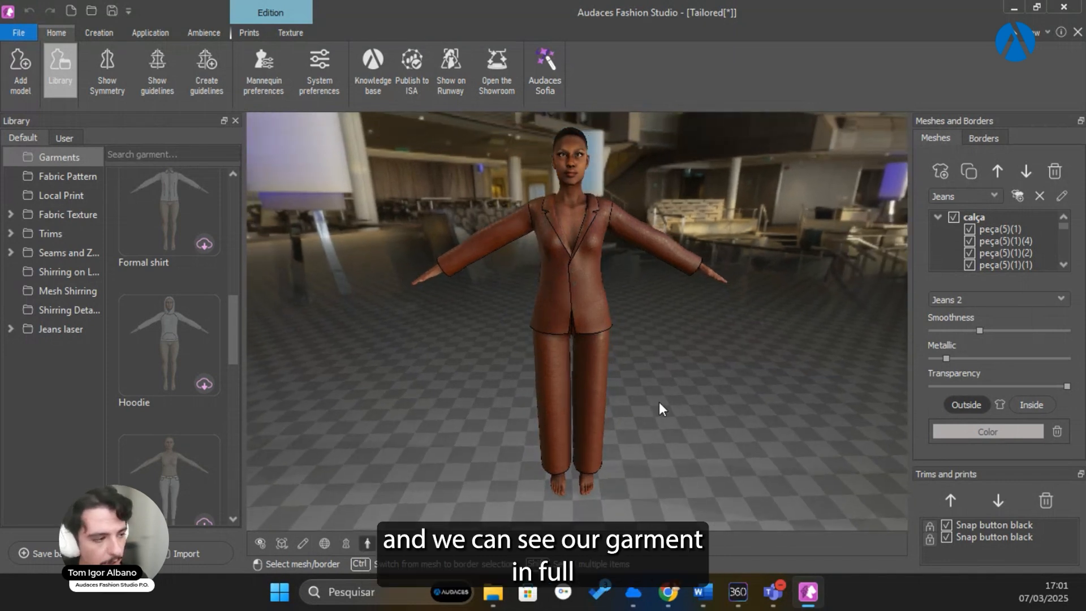
drag(754, 275, 731, 393)
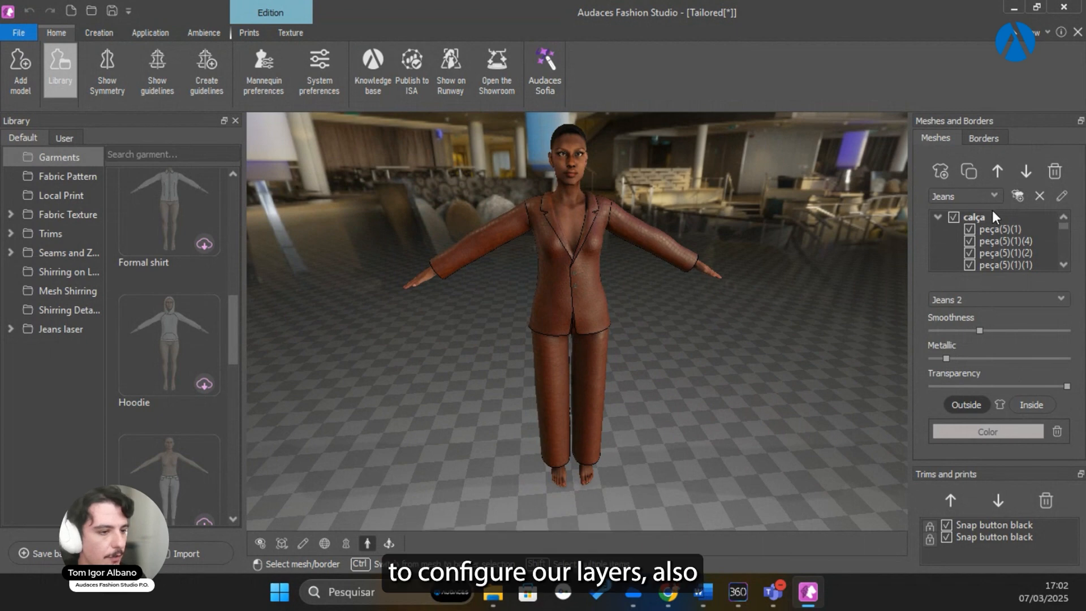
Step: Examine the garment's list of mesh pieces and its outside colour selector, leaving the colour as it is
scroll(1018, 235, down, 5)
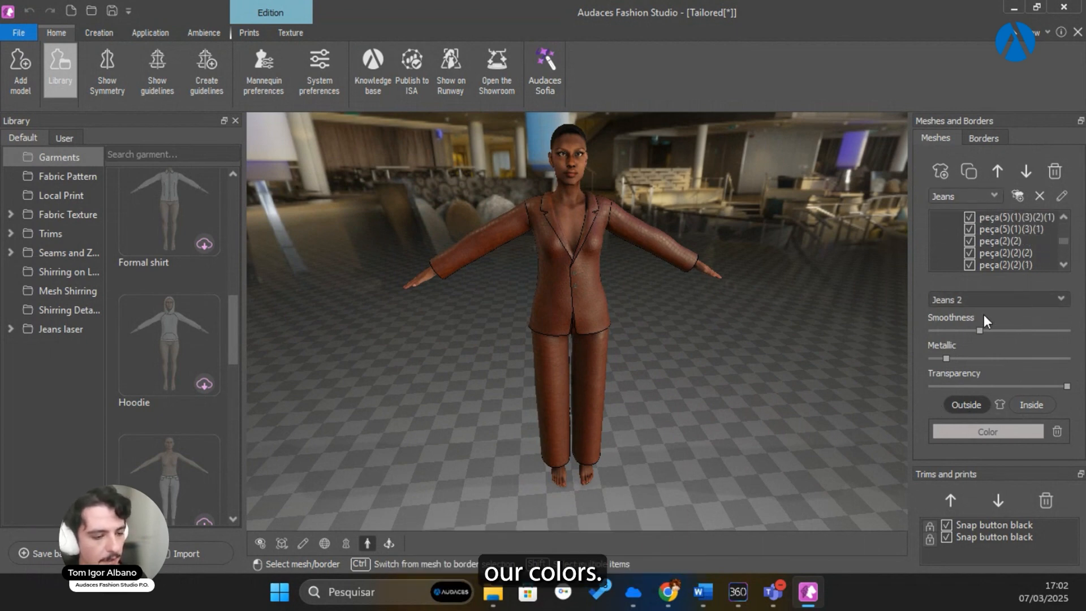
click(972, 434)
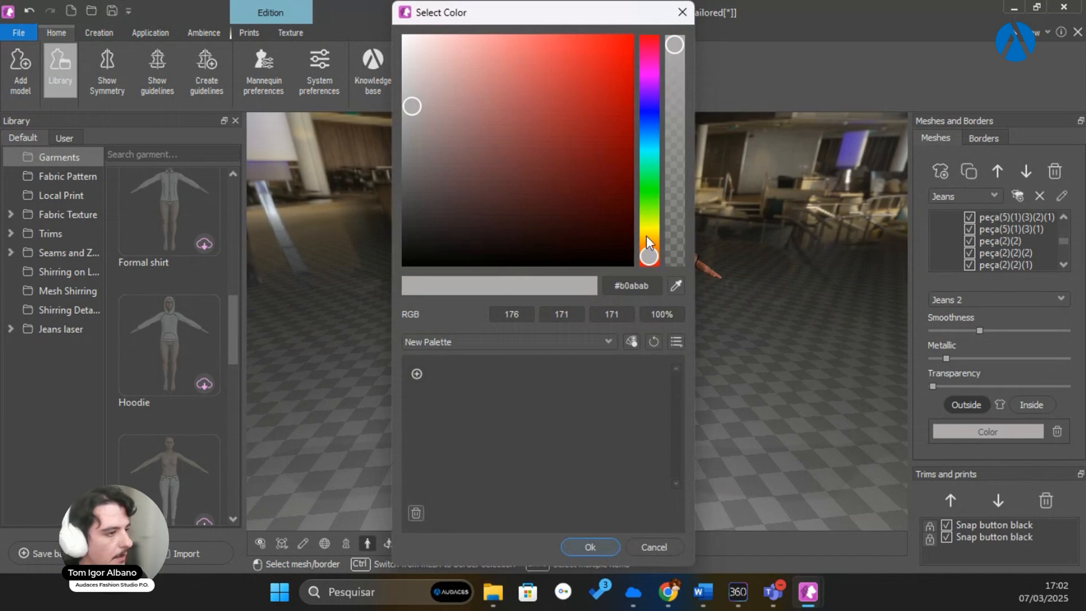
click(683, 12)
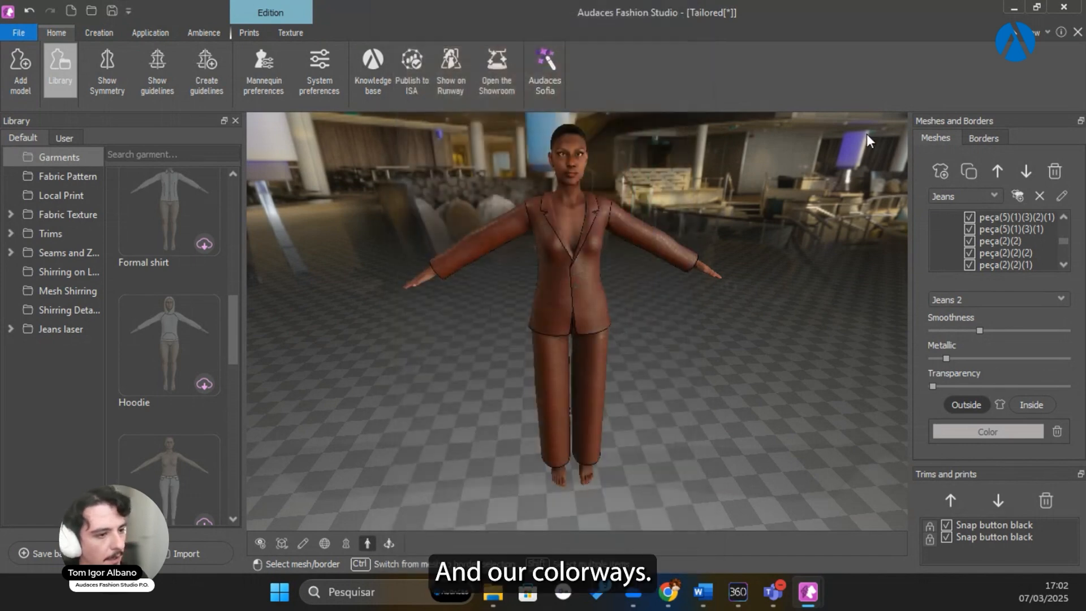
Step: Switch the suit to the Croco marrom colorway
click(995, 192)
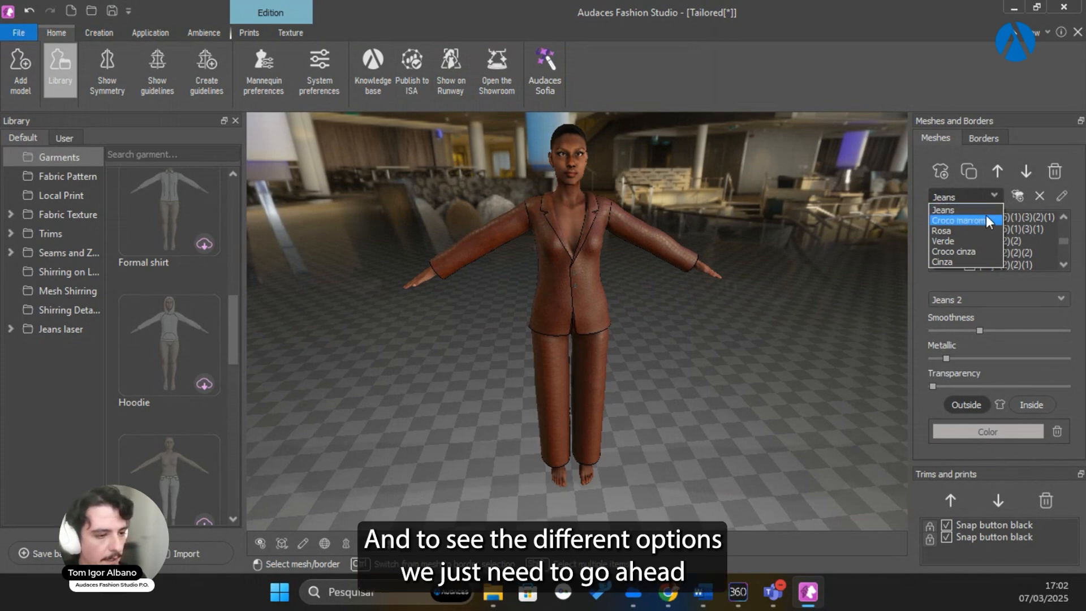
click(984, 218)
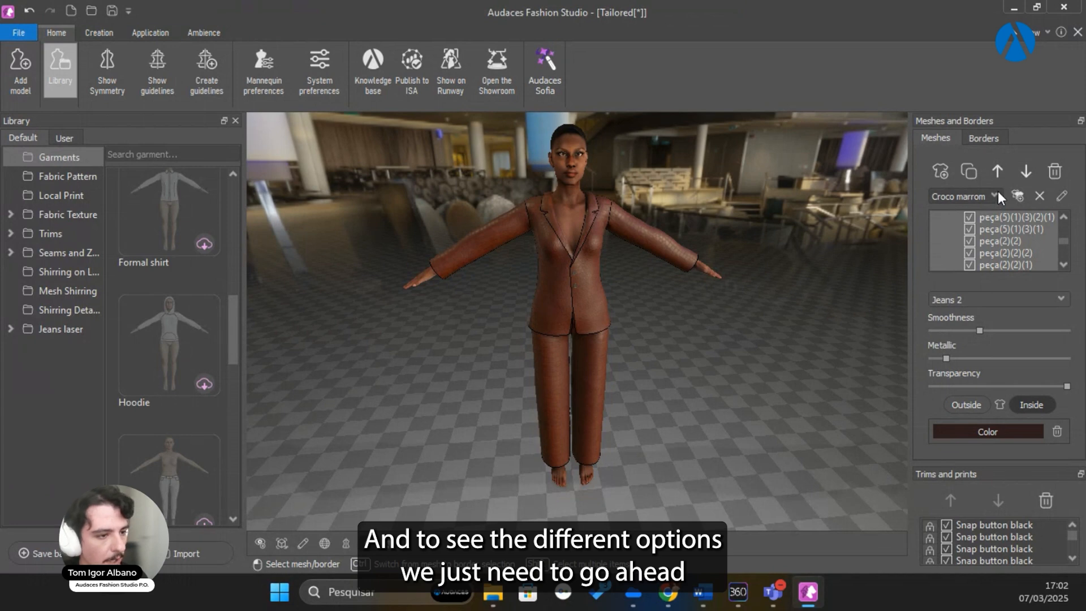
click(997, 191)
click(986, 225)
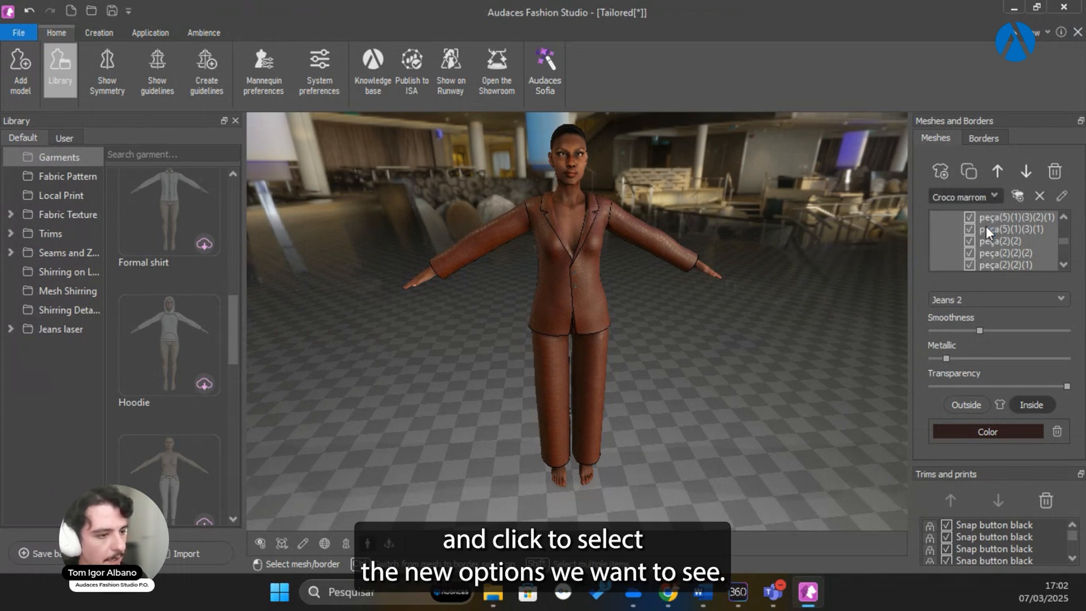
Step: Switch the suit to the Croco cinza colorway and create a new variant based on it
click(994, 191)
click(970, 250)
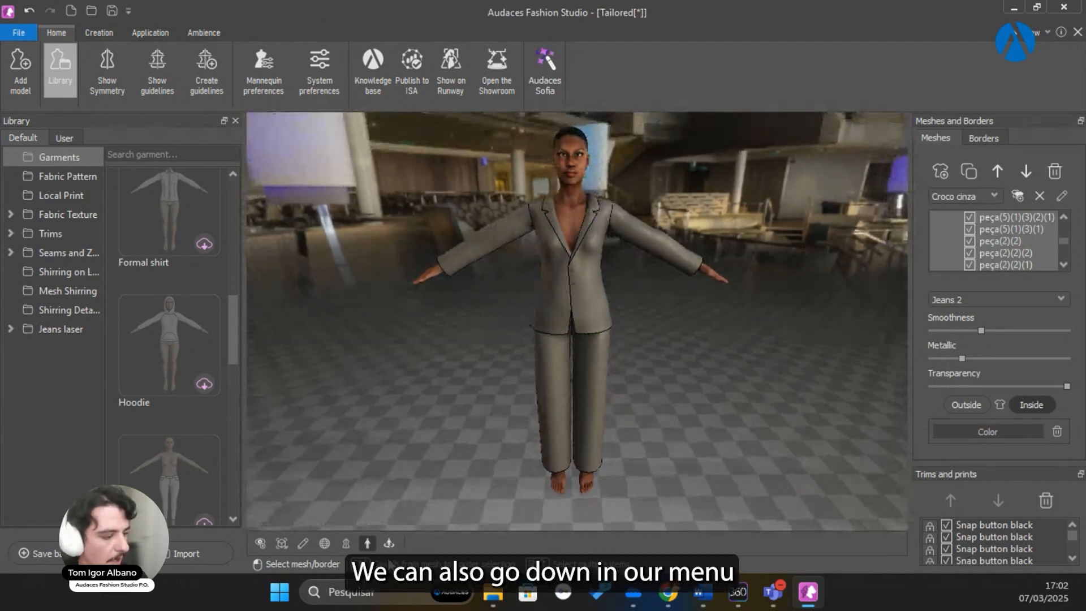
click(389, 543)
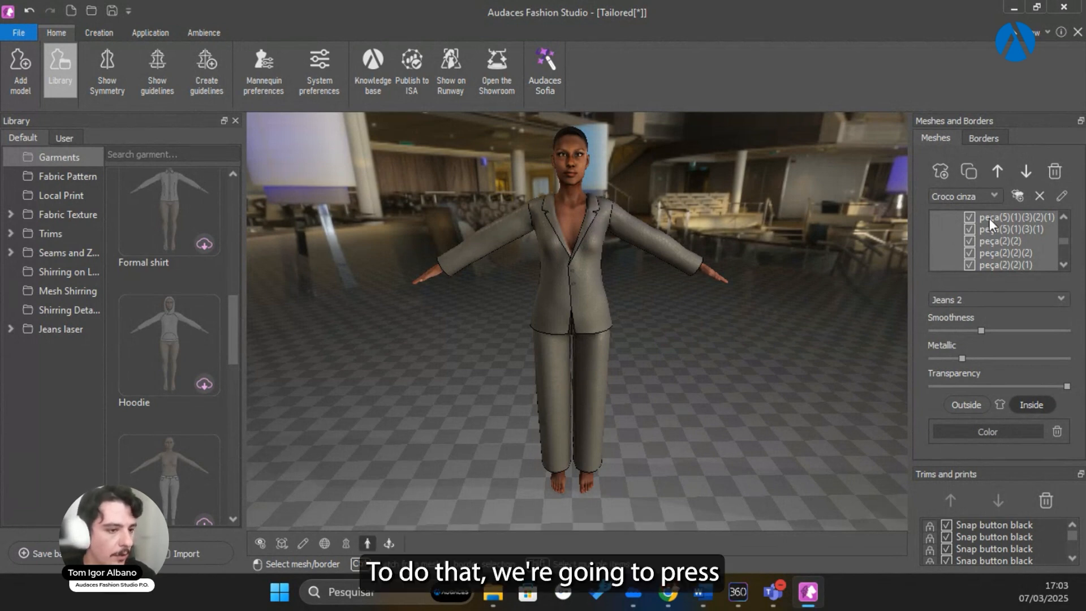
click(1017, 196)
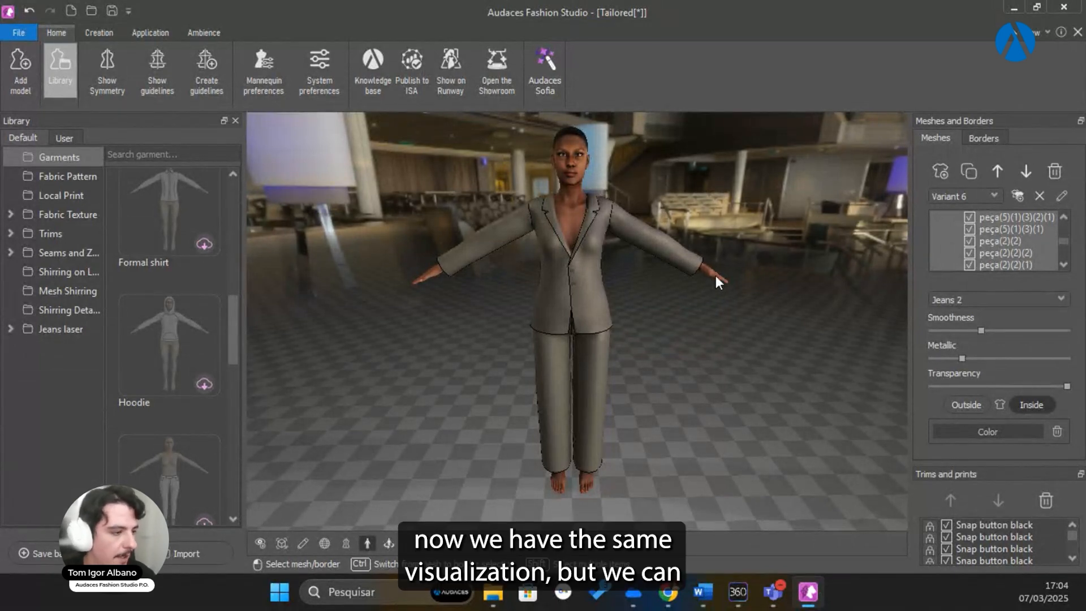
Step: Select the whole calça group and set its outside colour to white (#ffffff)
click(593, 280)
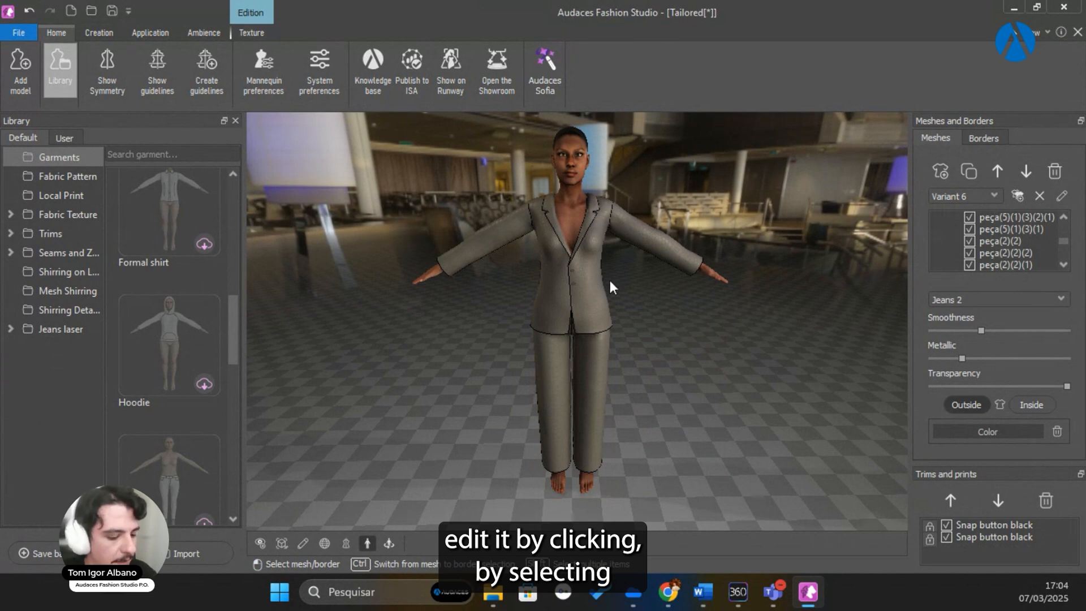
click(555, 348)
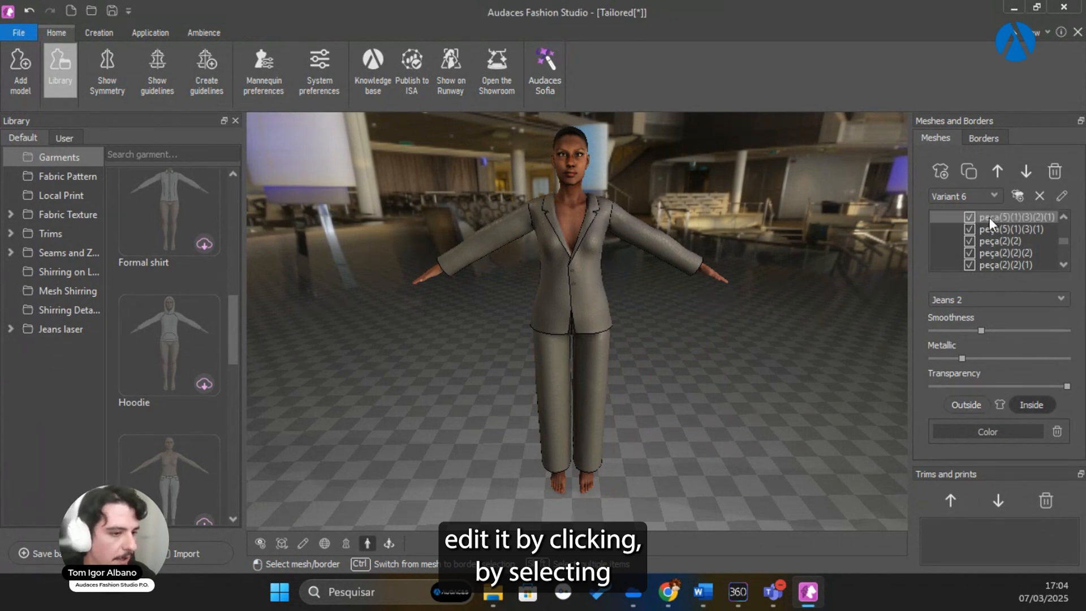
click(996, 221)
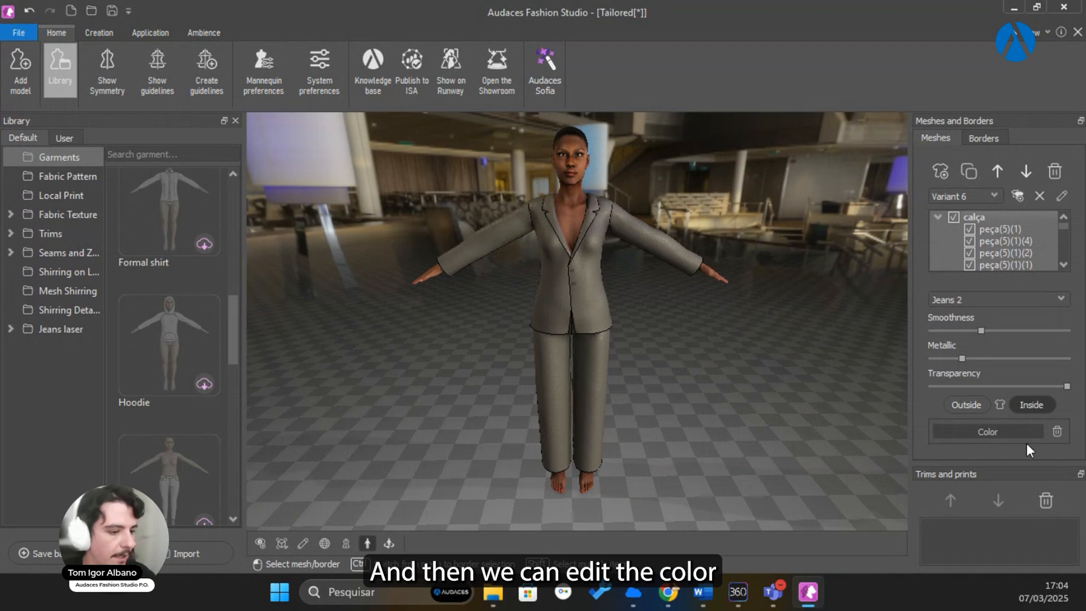
click(1002, 430)
click(681, 11)
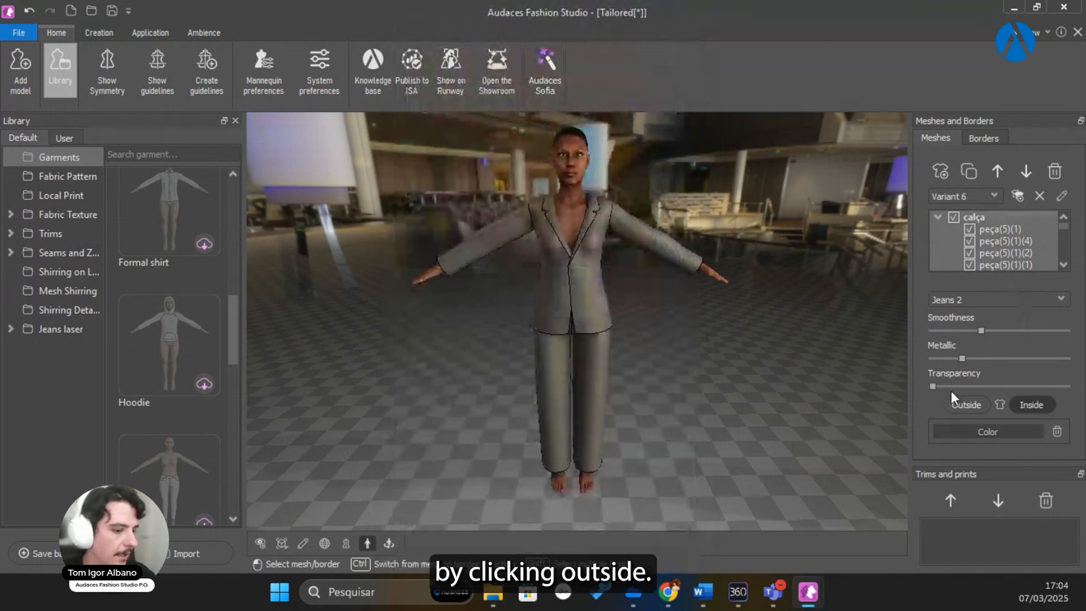
click(968, 406)
click(984, 432)
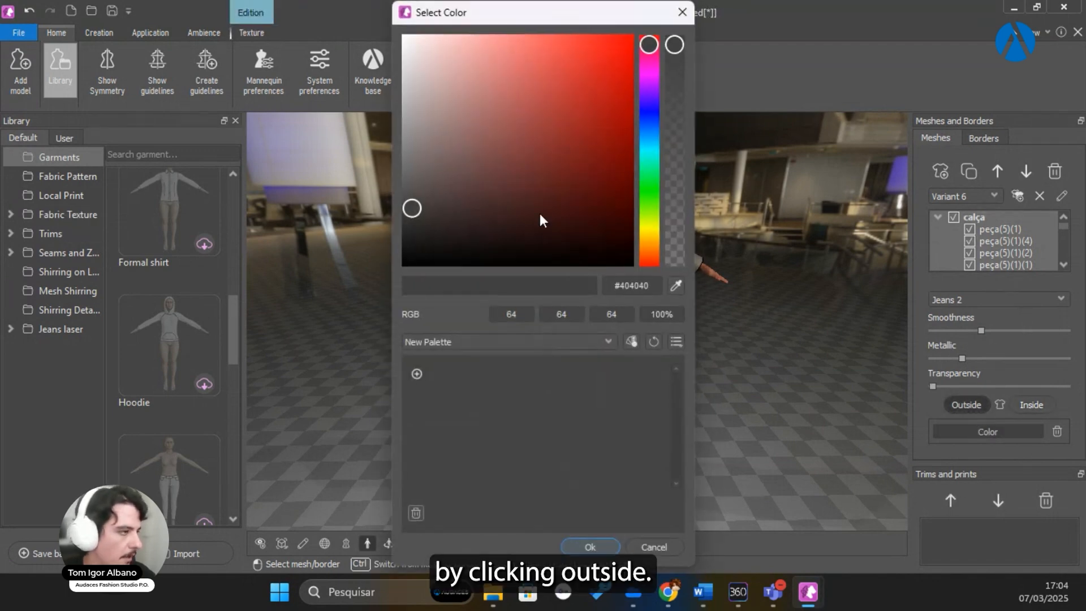
drag(539, 214, 382, 21)
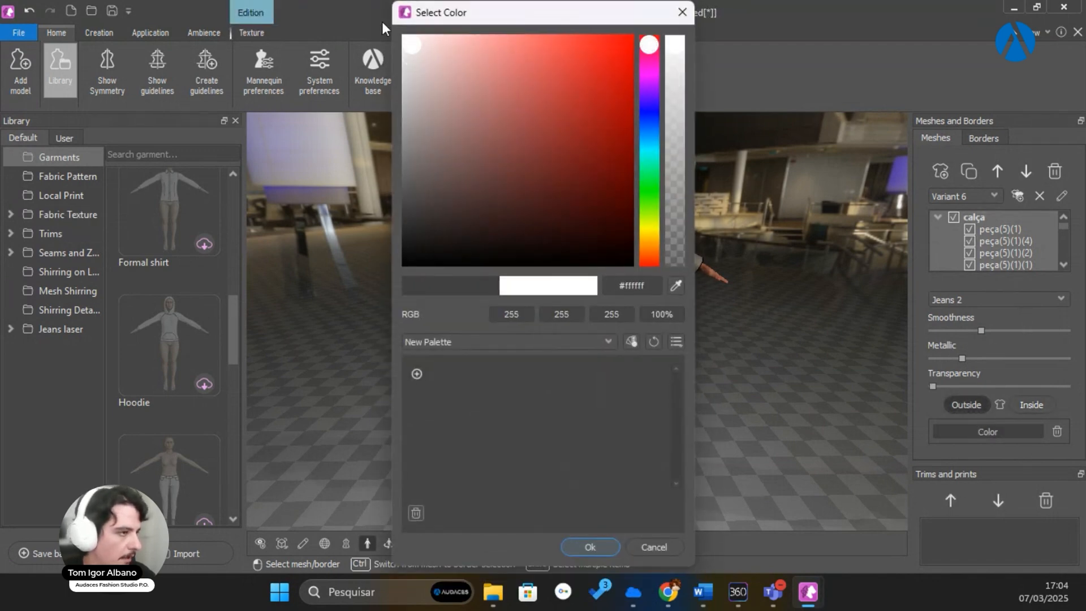
click(603, 548)
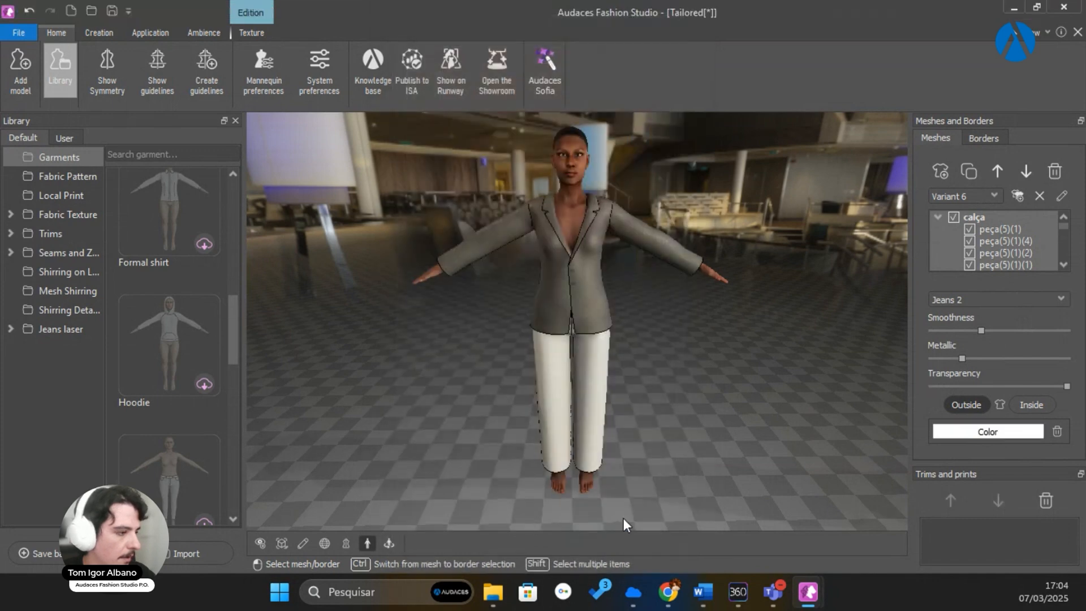
Step: Collapse the calça group, select the blazer group and set its inside colour to white
click(937, 215)
click(970, 229)
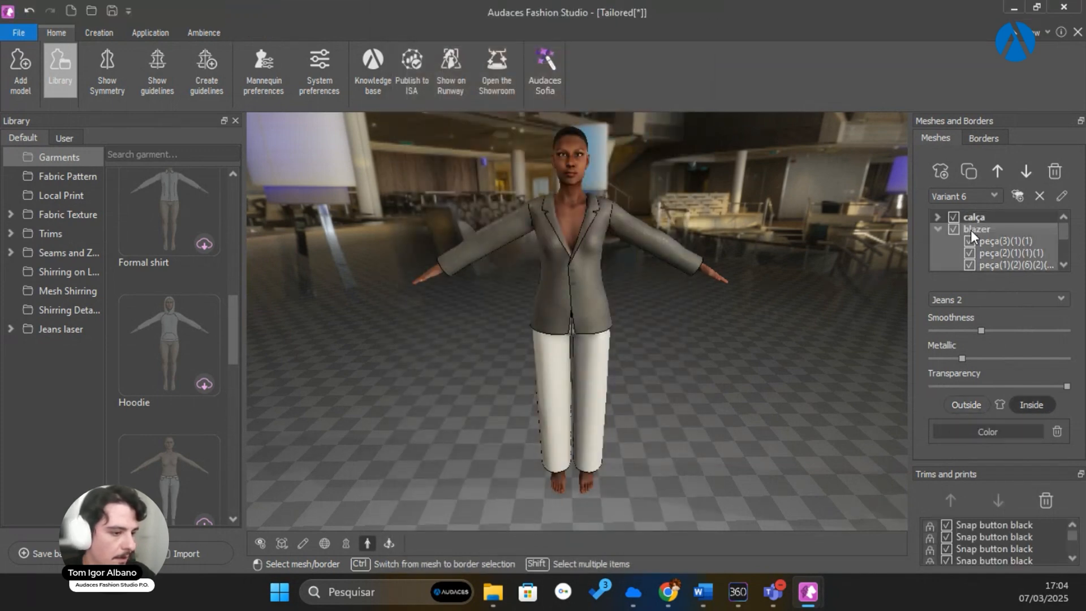
click(990, 430)
drag(405, 211, 371, 32)
click(590, 547)
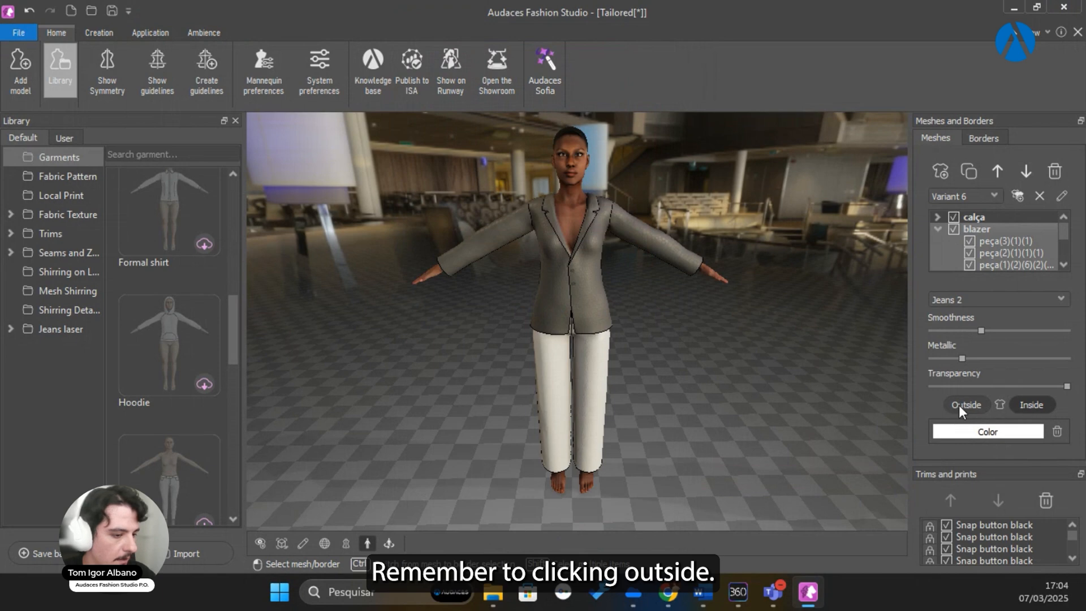
Step: Set the outside colour of the whole blazer group to white (#ffffff)
click(943, 403)
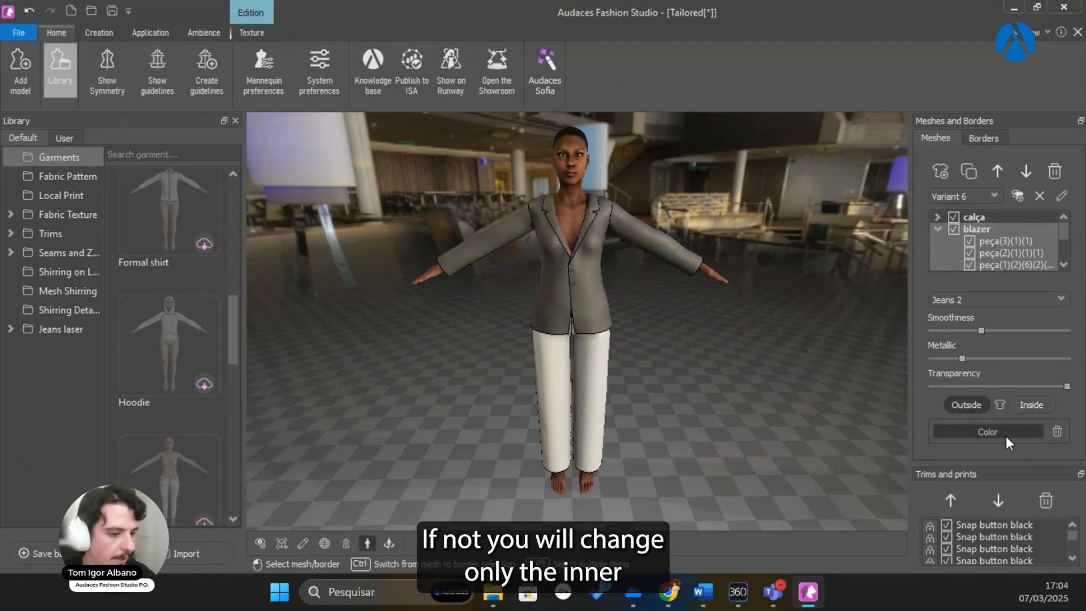
click(1001, 431)
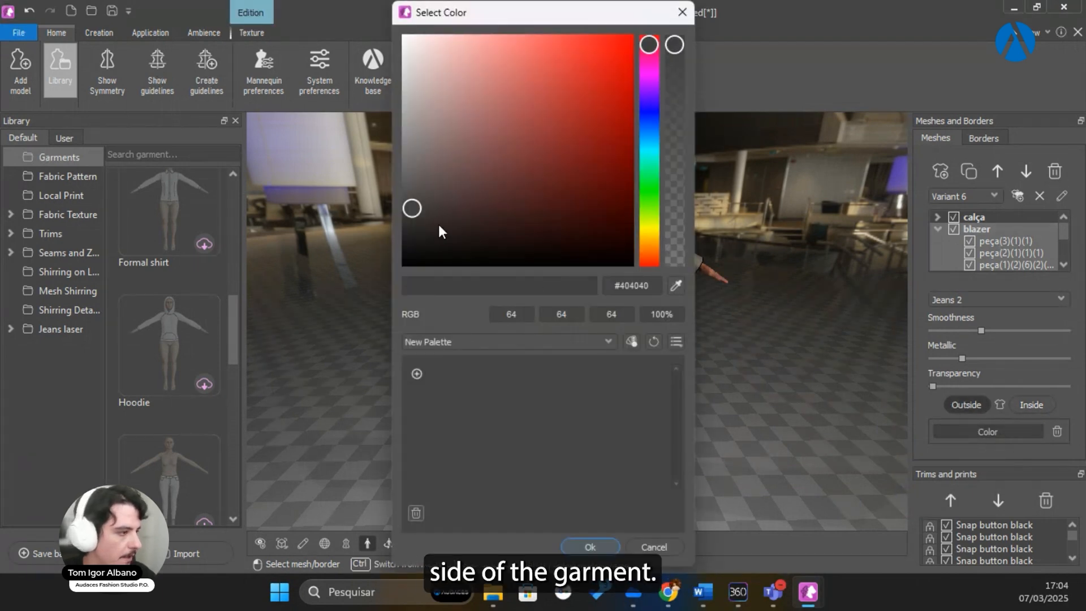
drag(438, 224, 378, 31)
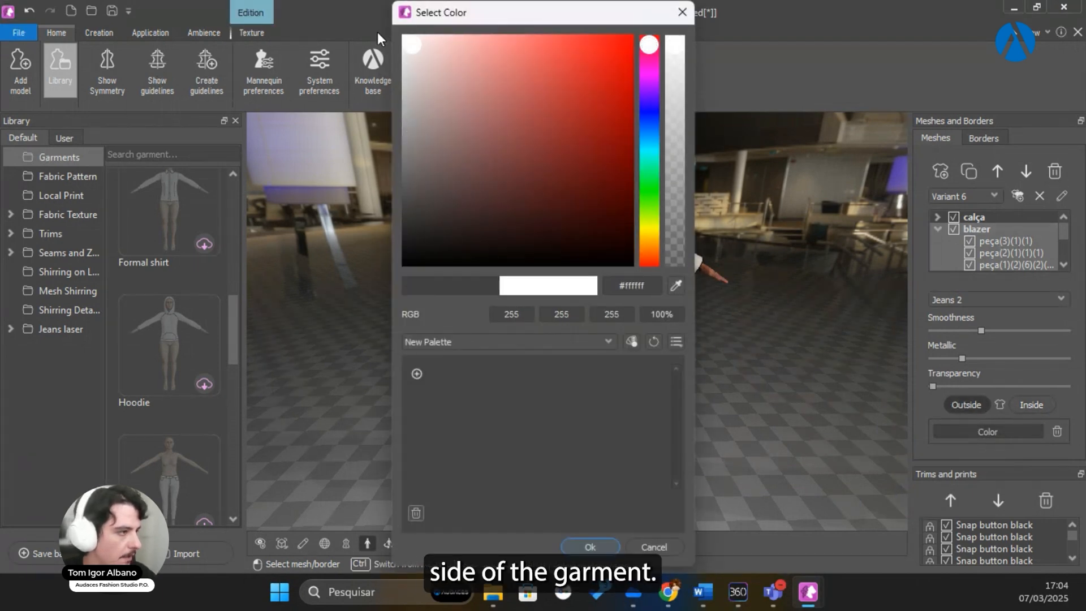
click(582, 549)
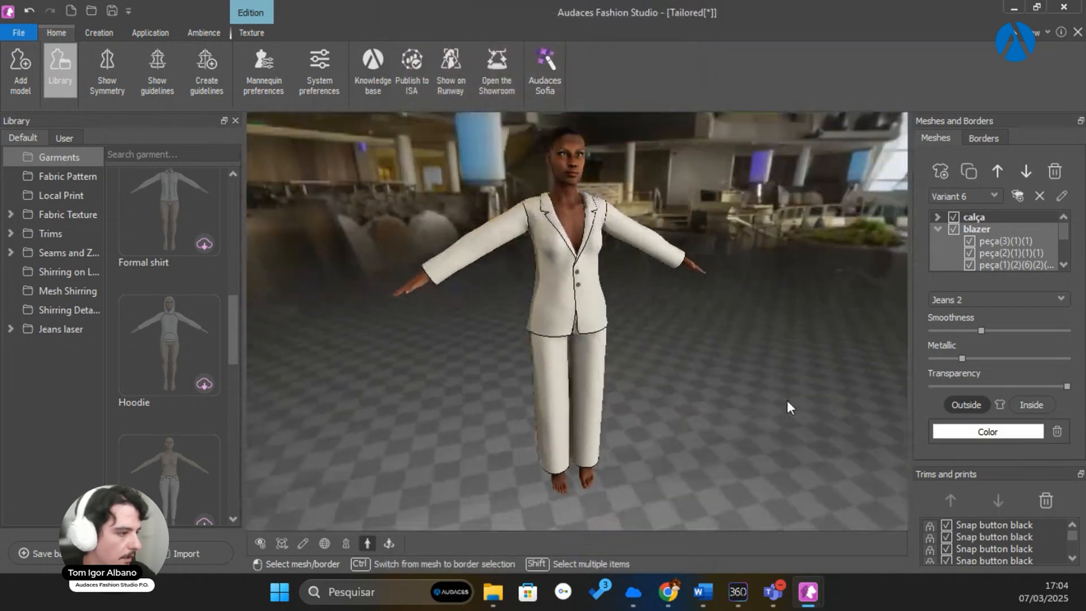
mouse_move(787, 401)
middle_down()
mouse_move(688, 402)
mouse_move(713, 408)
mouse_move(769, 392)
middle_up()
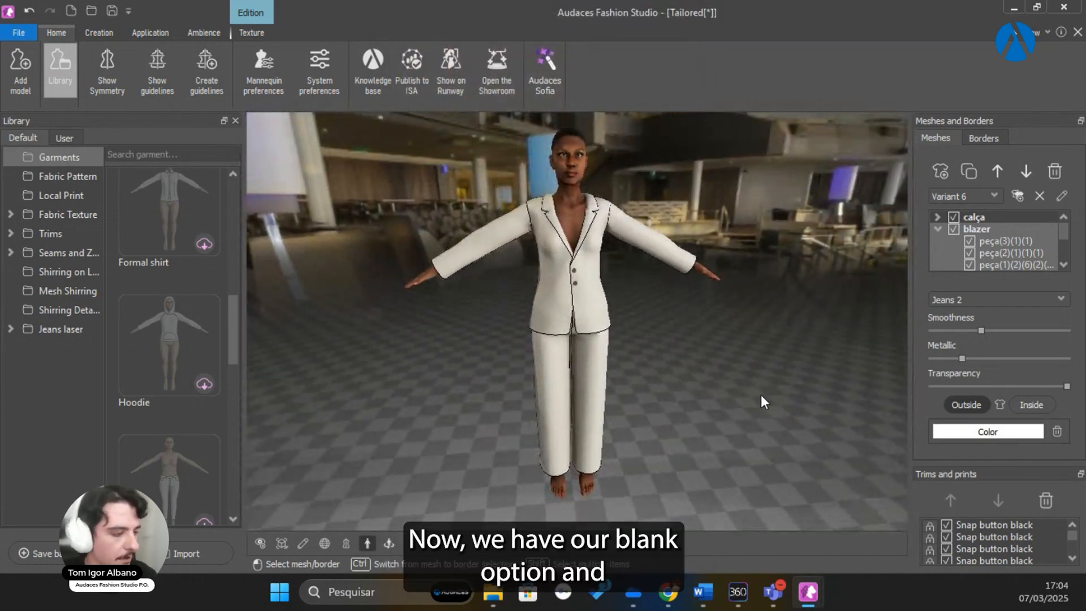
Step: Select all of the blazer's pieces and delete the fabric texture applied to them
scroll(696, 359, up, 5)
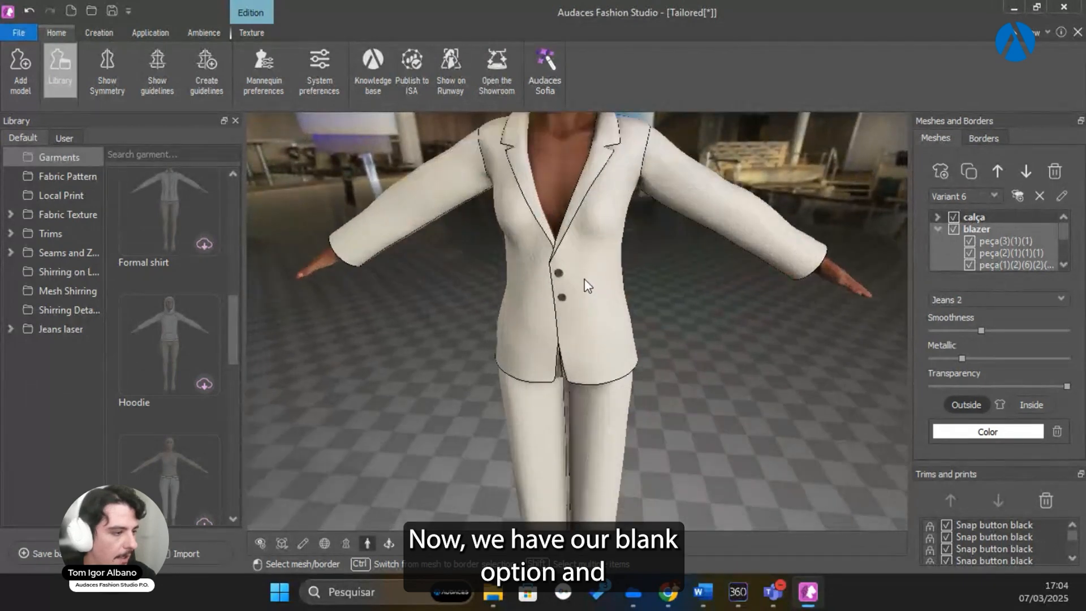
scroll(586, 286, up, 5)
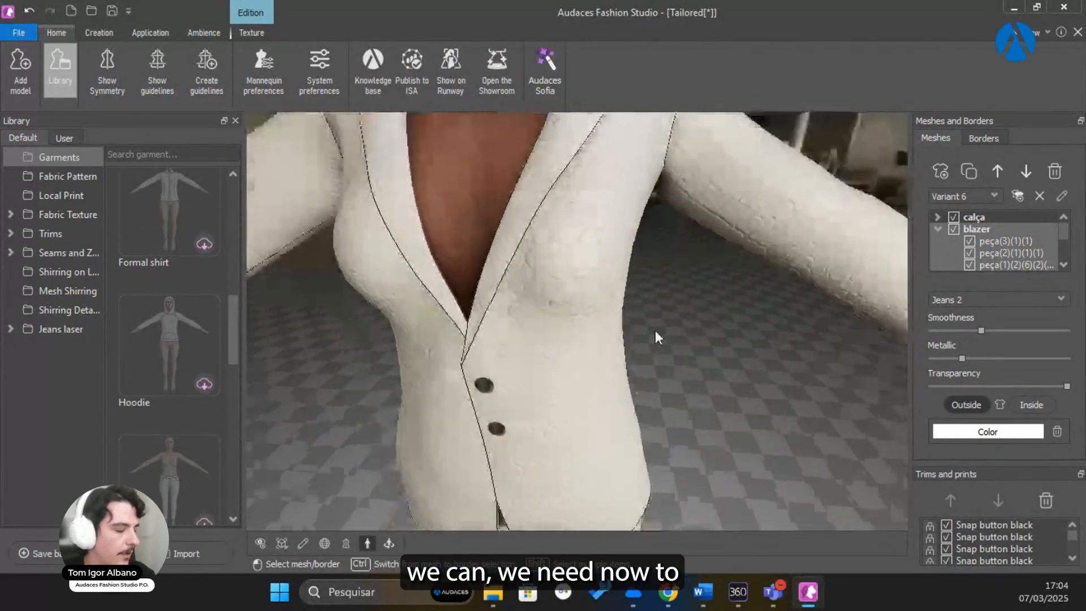
scroll(647, 322, down, 5)
middle_drag(637, 311, 619, 238)
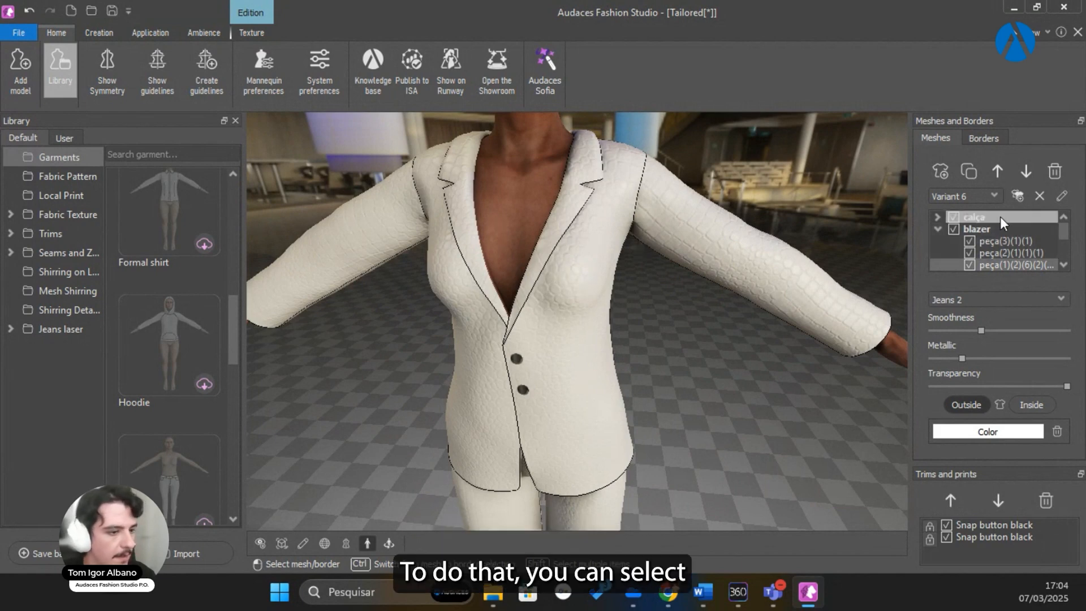
scroll(999, 239, down, 2)
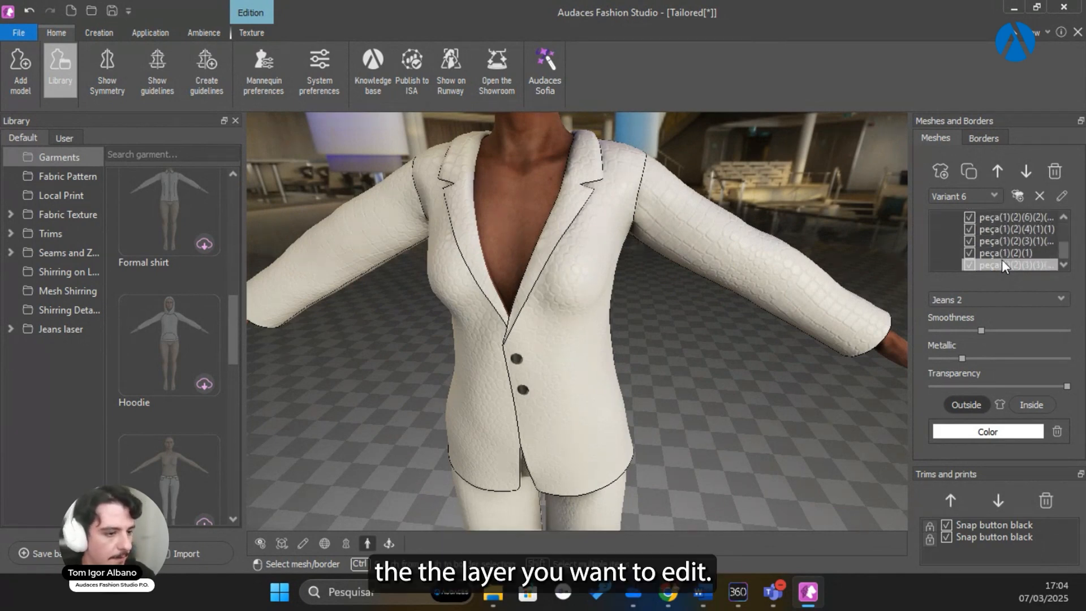
click(1002, 266)
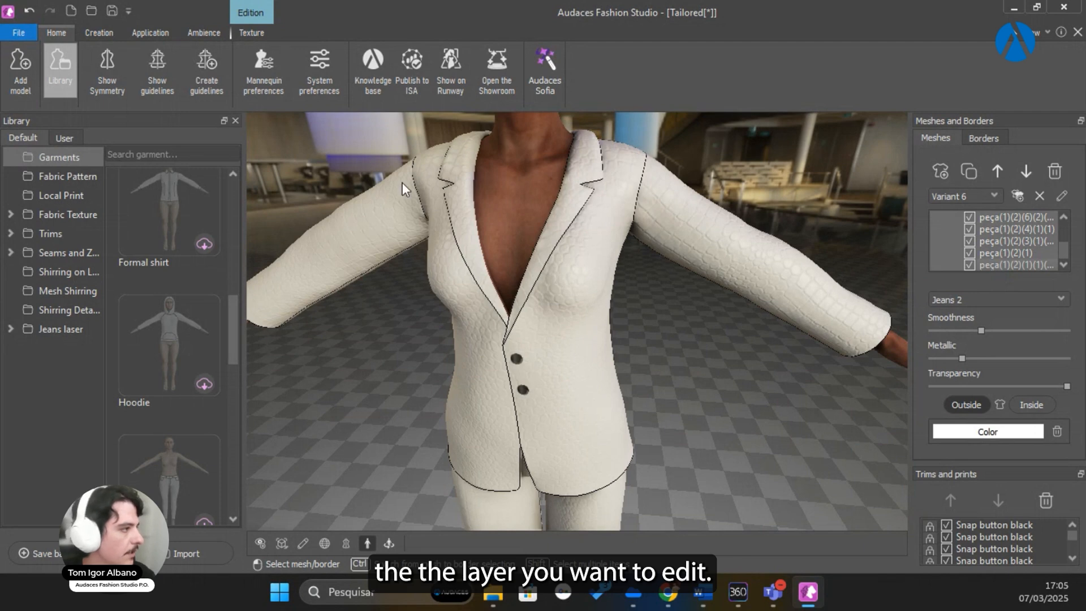
click(251, 32)
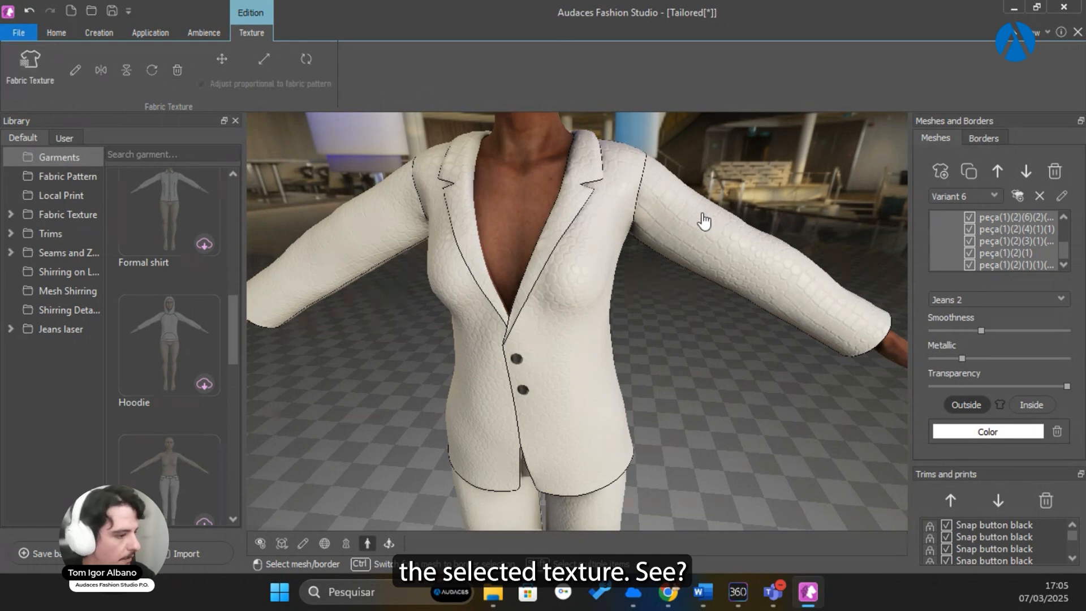
scroll(613, 218, down, 3)
scroll(632, 251, up, 5)
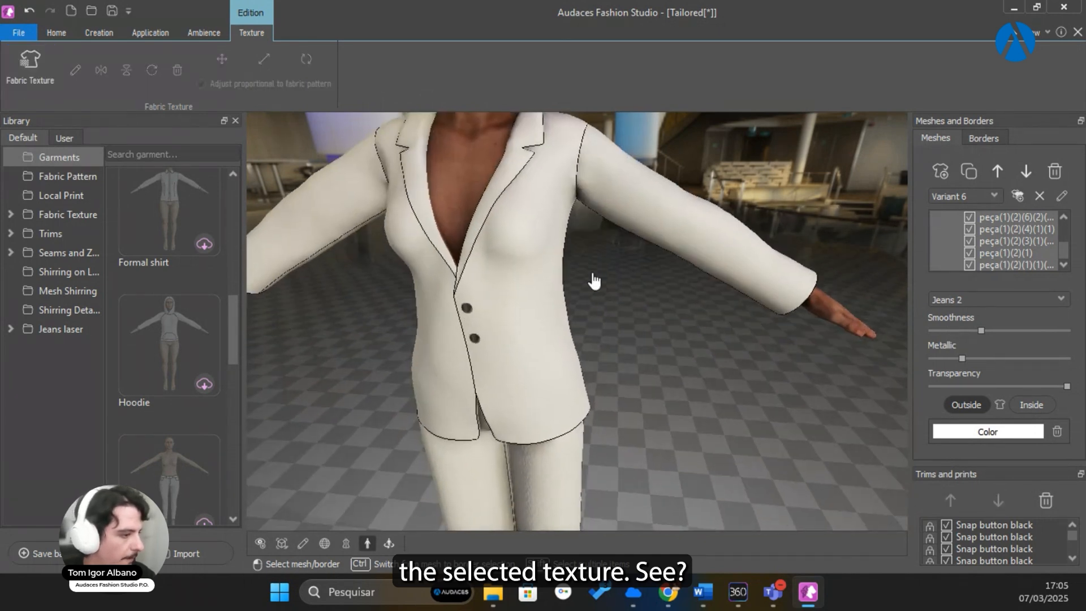
scroll(581, 253, down, 4)
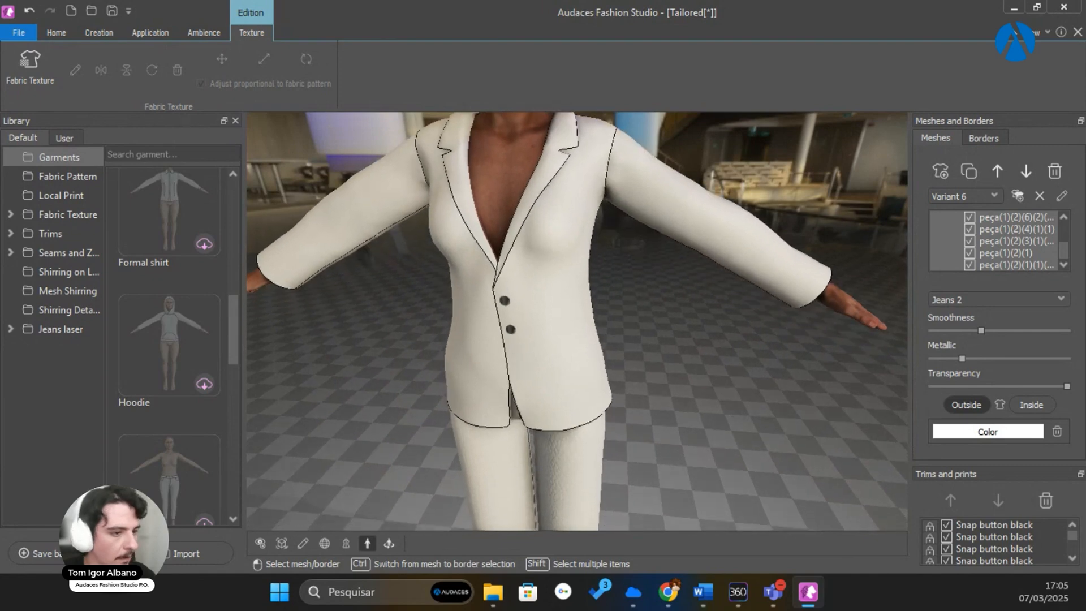
Step: Select the calça group and delete the fabric texture from the trousers
scroll(1019, 251, up, 3)
click(986, 219)
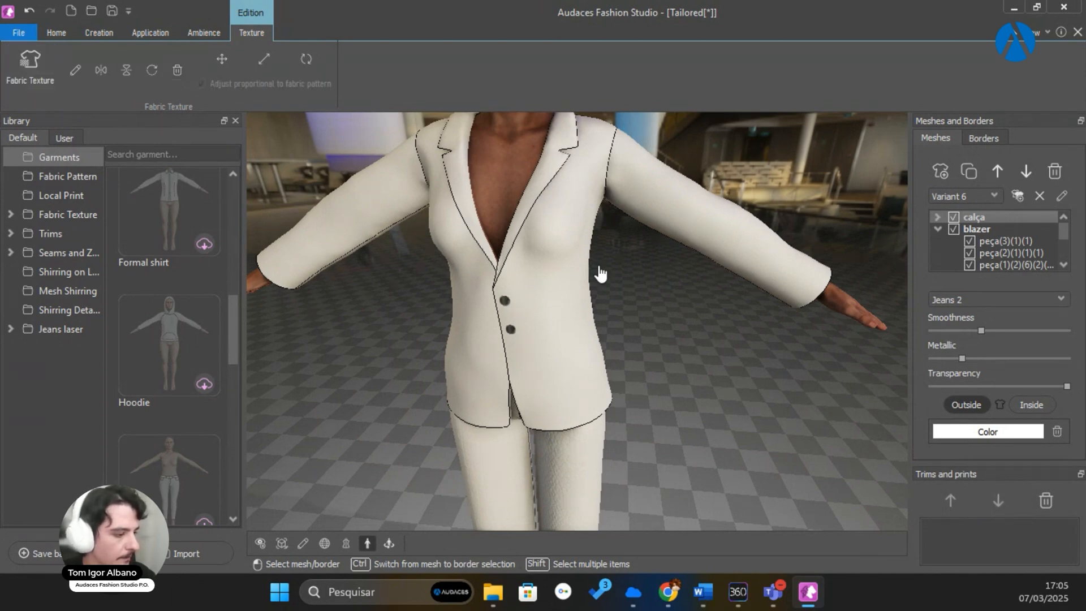
scroll(599, 271, down, 5)
scroll(645, 332, up, 8)
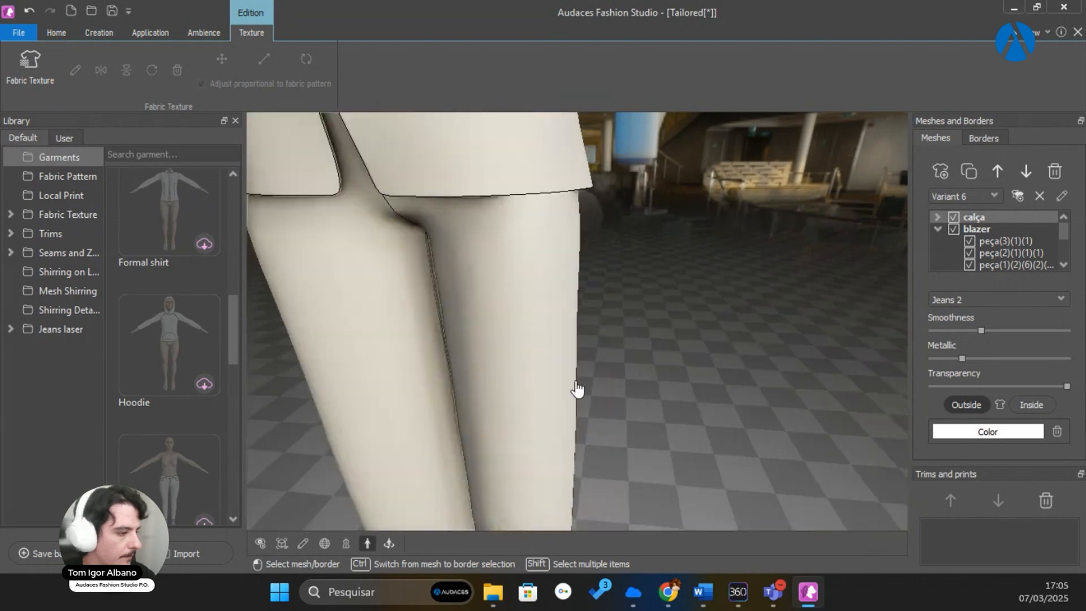
scroll(727, 329, down, 7)
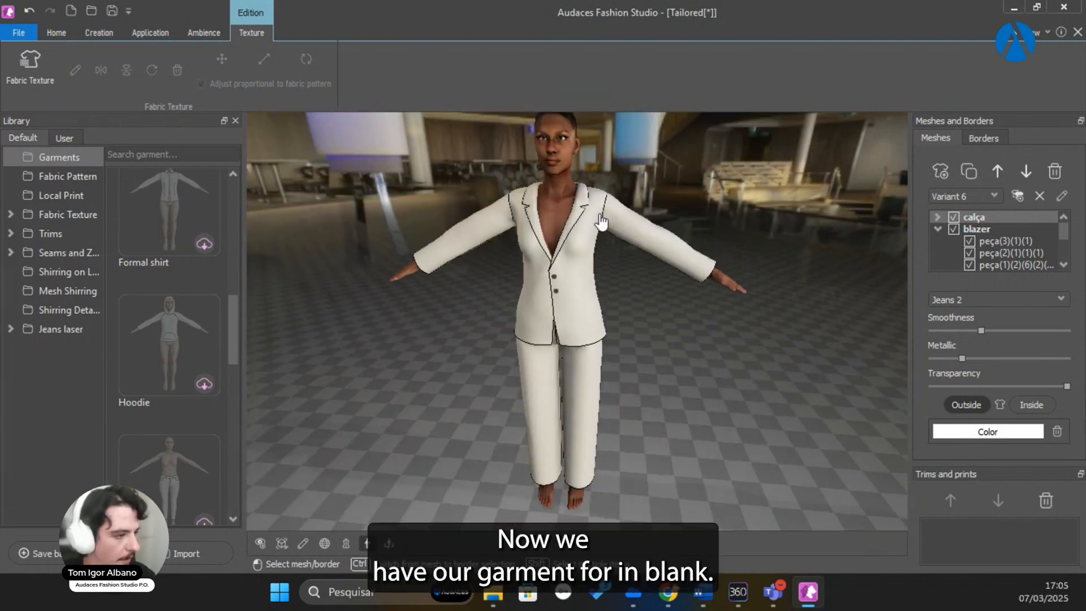
scroll(601, 222, up, 5)
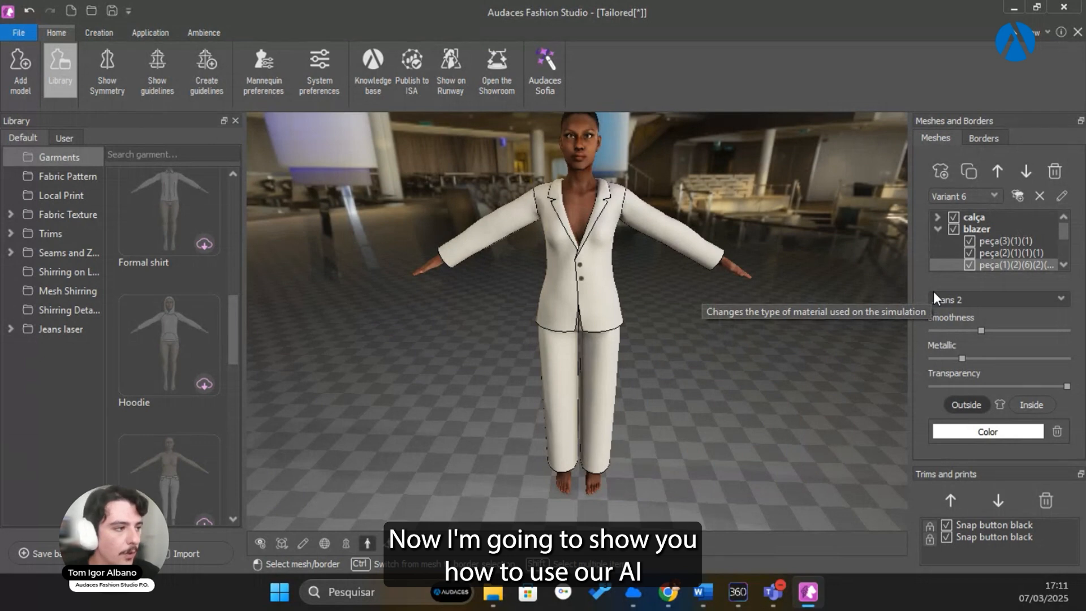
Step: Open the Audaces Sofia AI tool and switch it to print generation
click(548, 63)
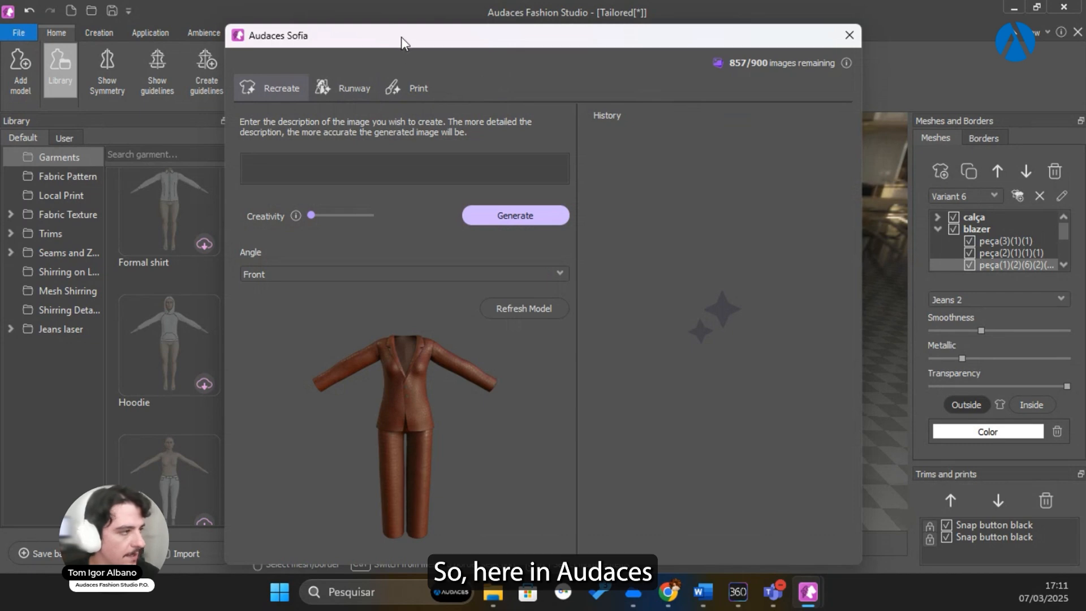
drag(401, 37, 425, 26)
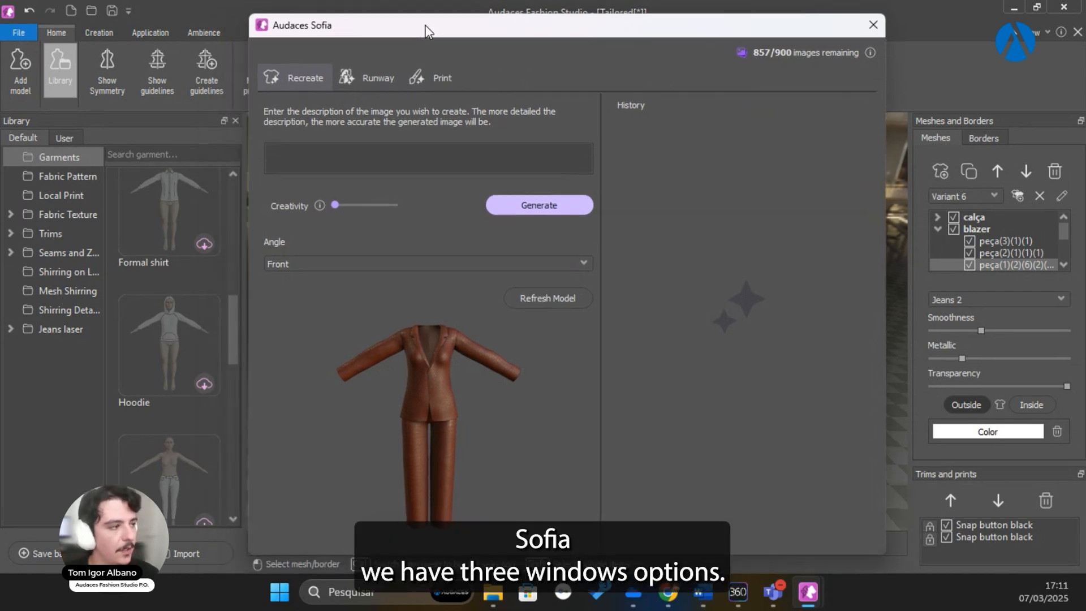
click(429, 77)
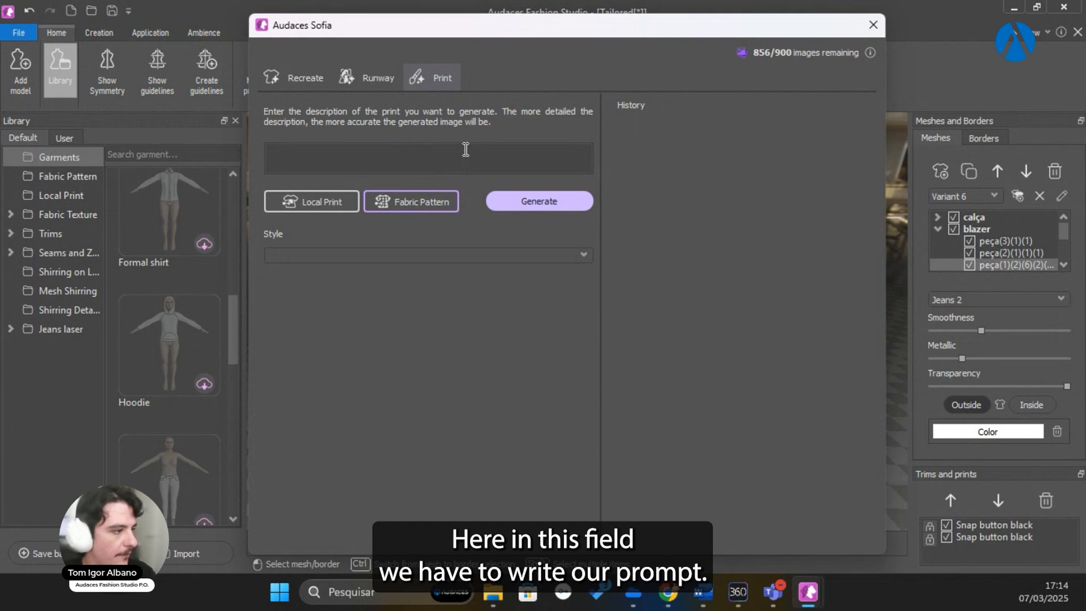
Step: Generate a fabric pattern from the prompt "Black and white houndstooth" in the Knitted style
click(470, 169)
text(Black and white houndstooth)
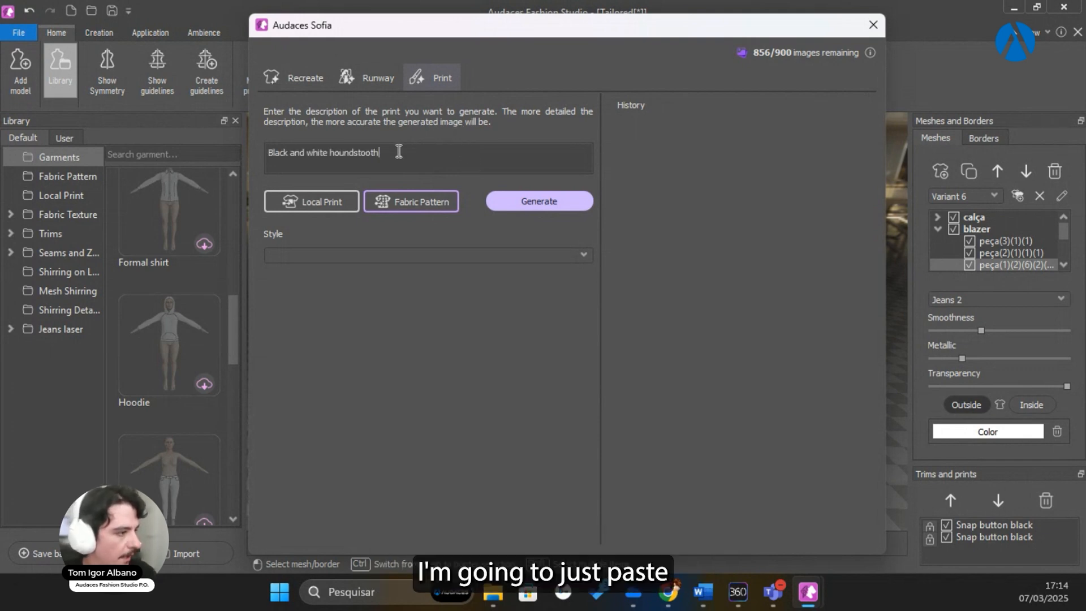
drag(388, 150, 250, 148)
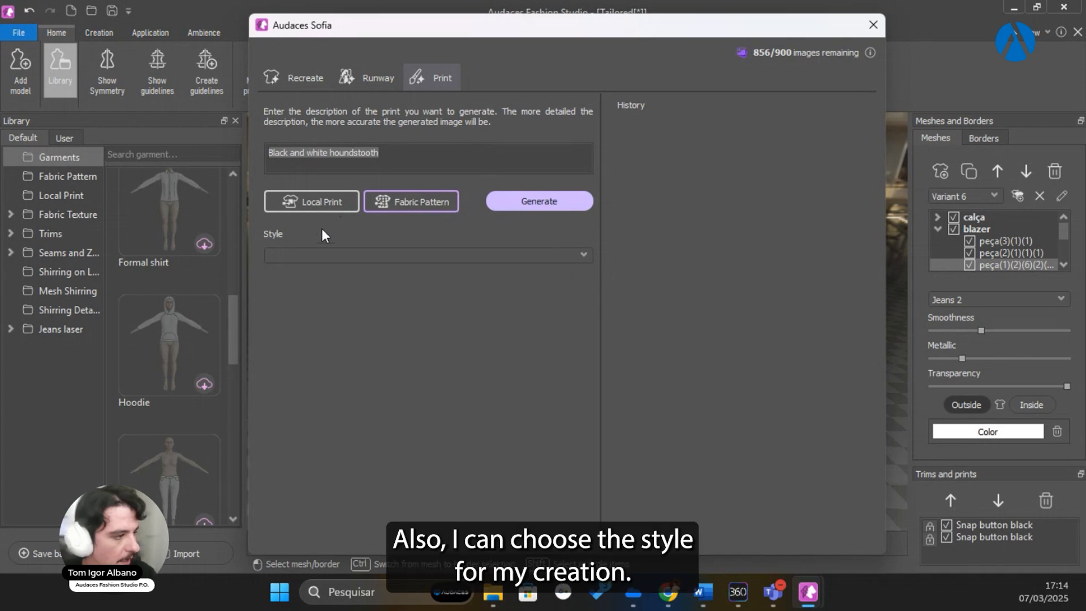
click(580, 255)
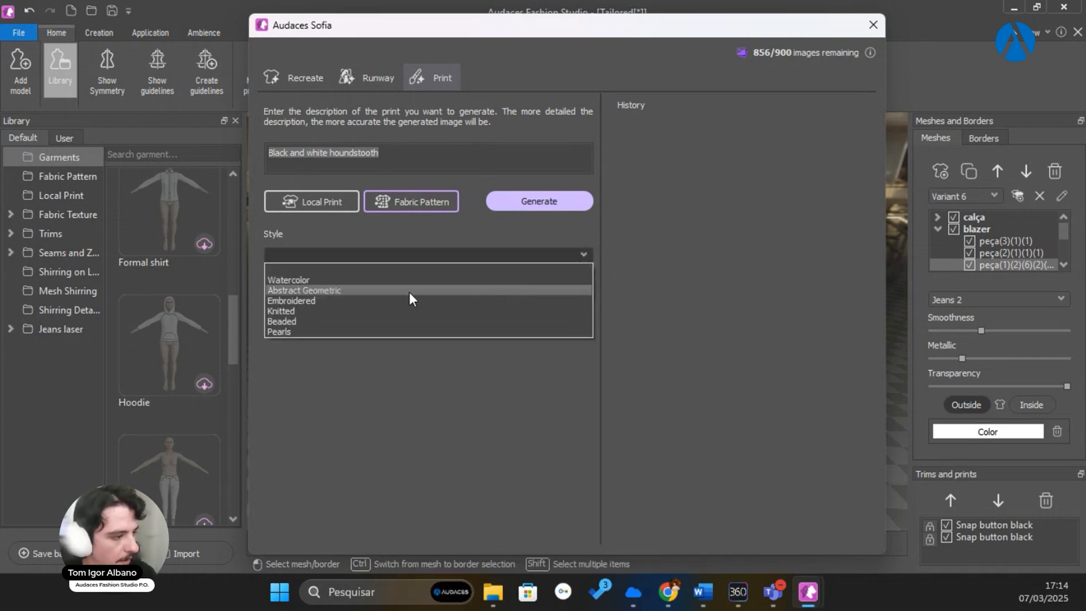
click(328, 311)
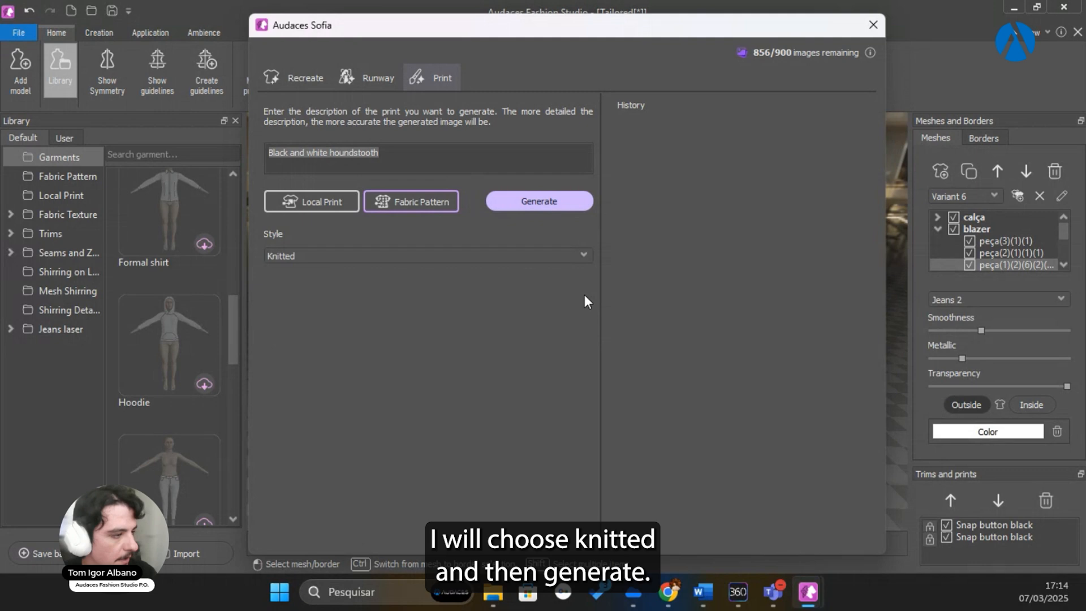
click(554, 204)
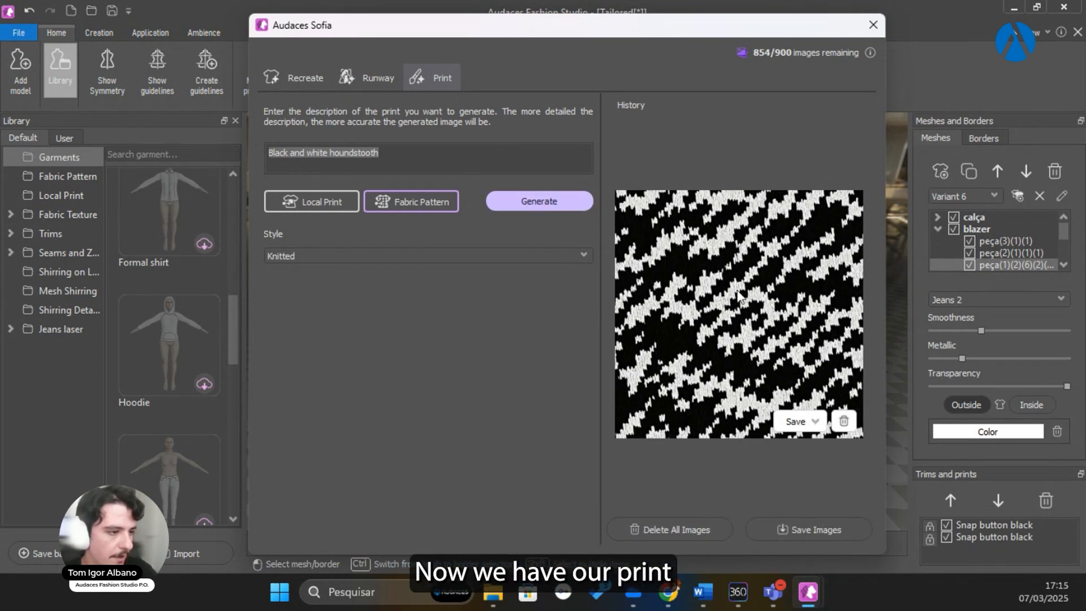
Step: Save the generated print to the library as "Black and white houndstooth 01" in the Fabric Pattern category
click(814, 423)
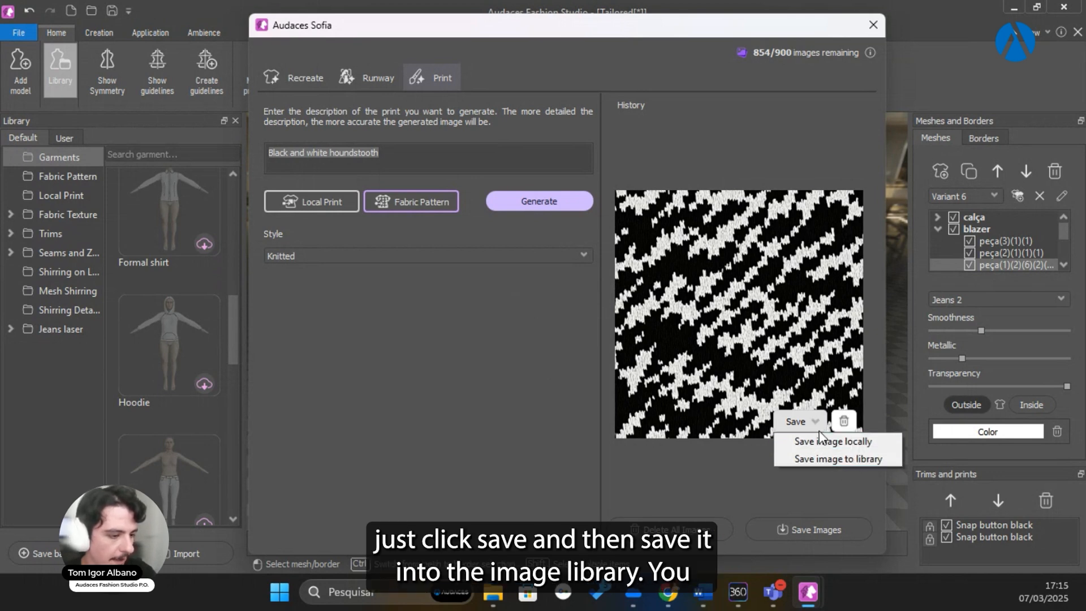
click(843, 460)
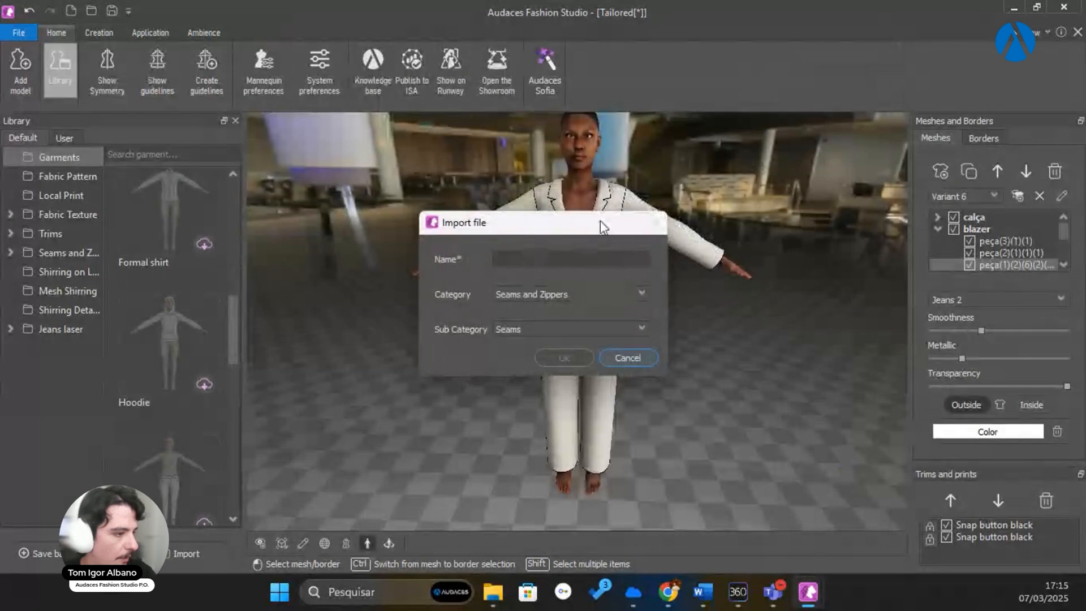
click(683, 294)
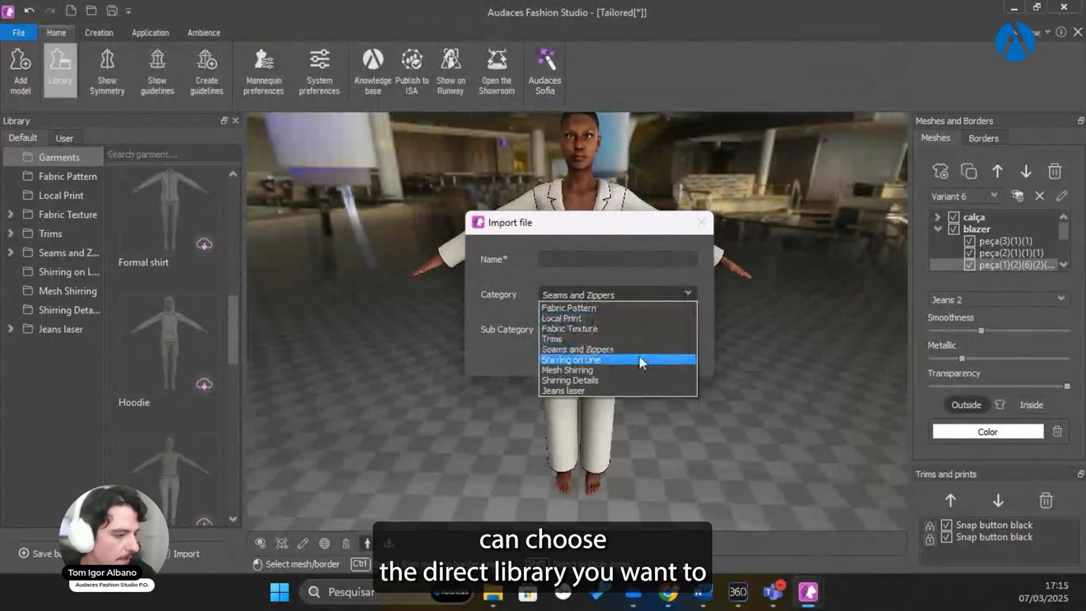
click(630, 305)
click(633, 257)
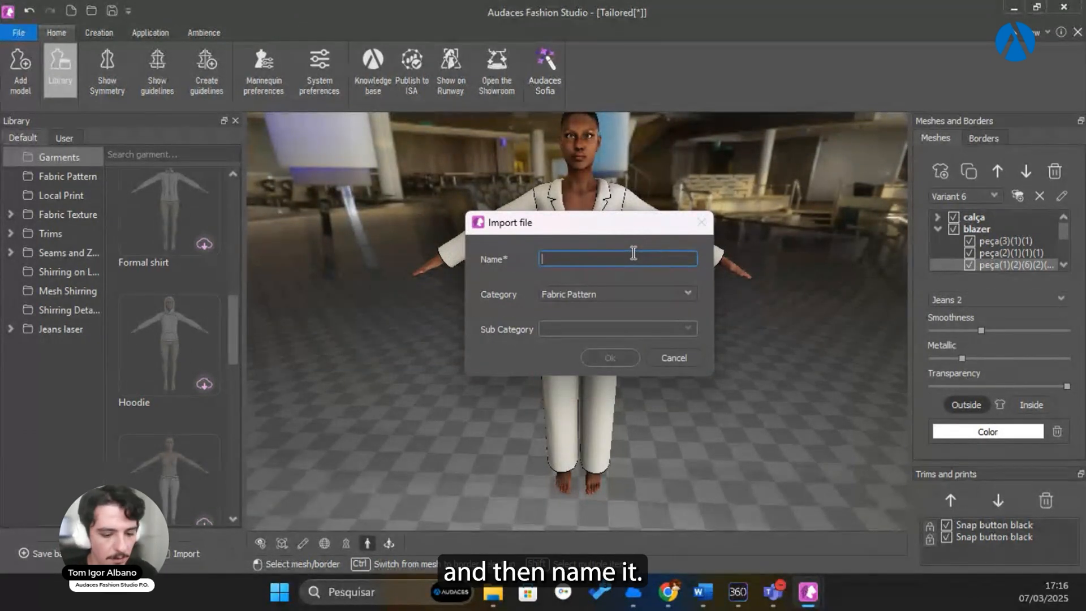
text(Black and white houndstooth)
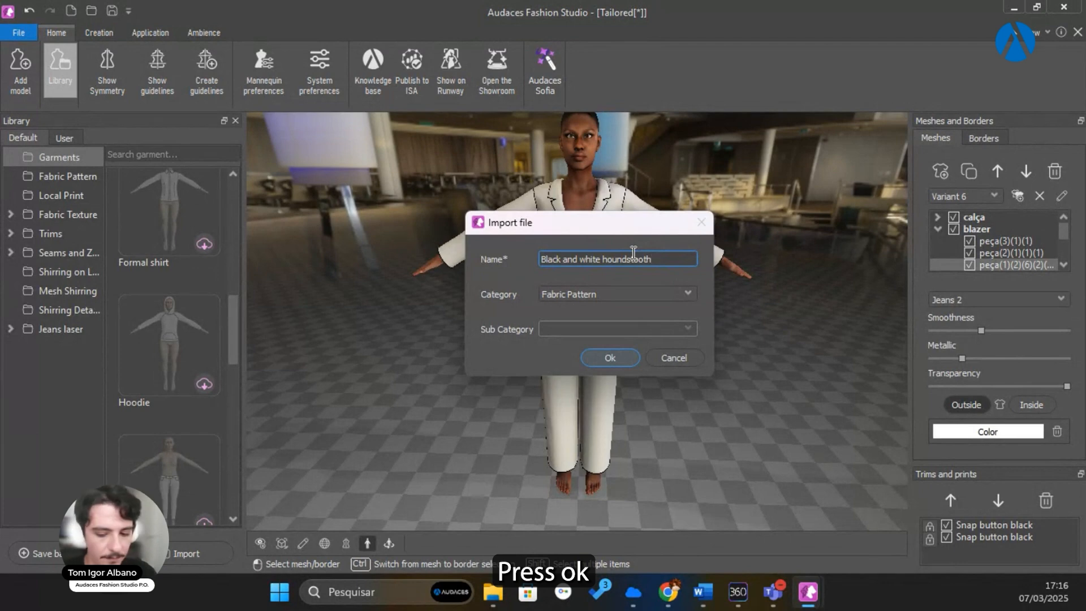
text(01)
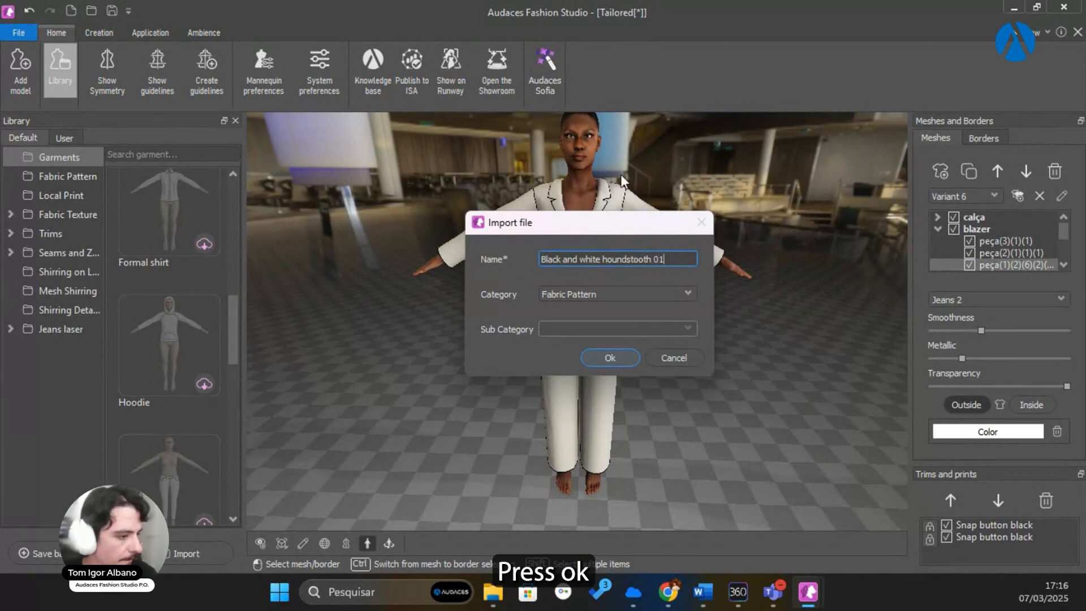
click(608, 357)
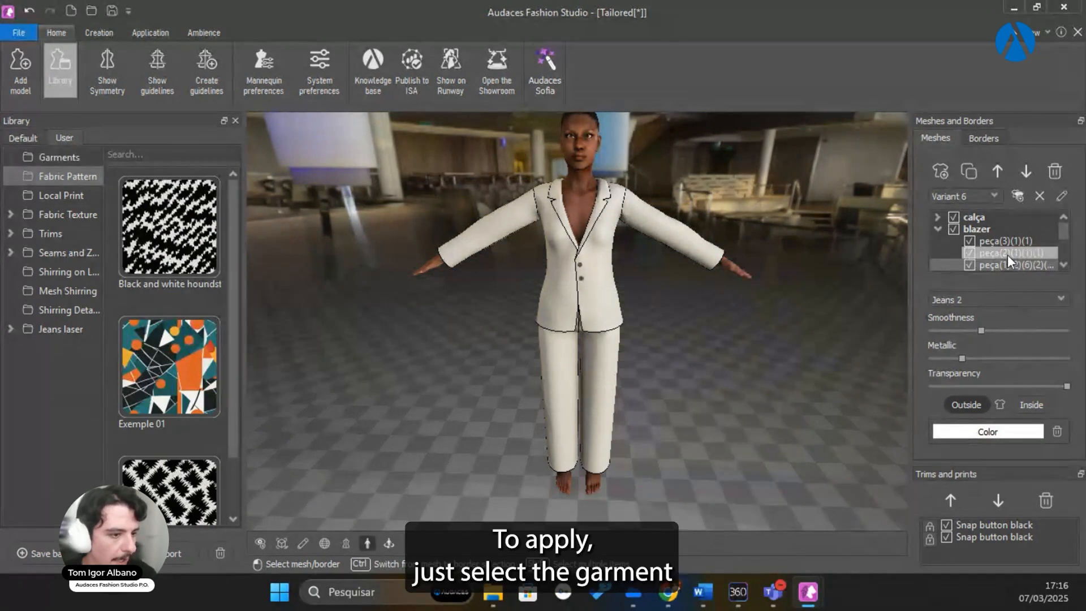
Step: Apply the newly saved black and white houndstooth pattern to the whole blazer group
click(978, 229)
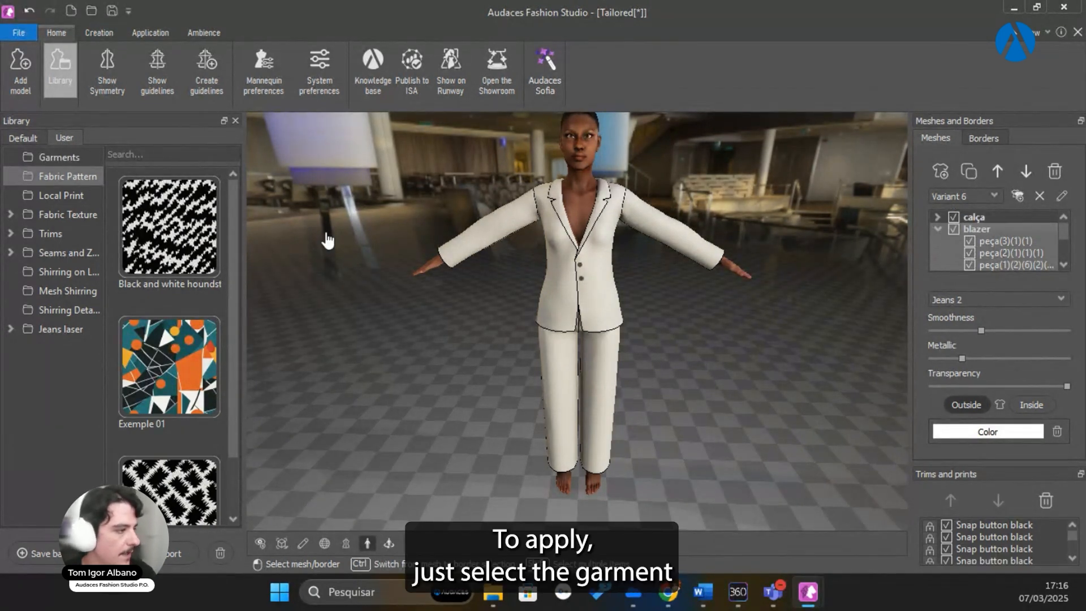
double_click(182, 236)
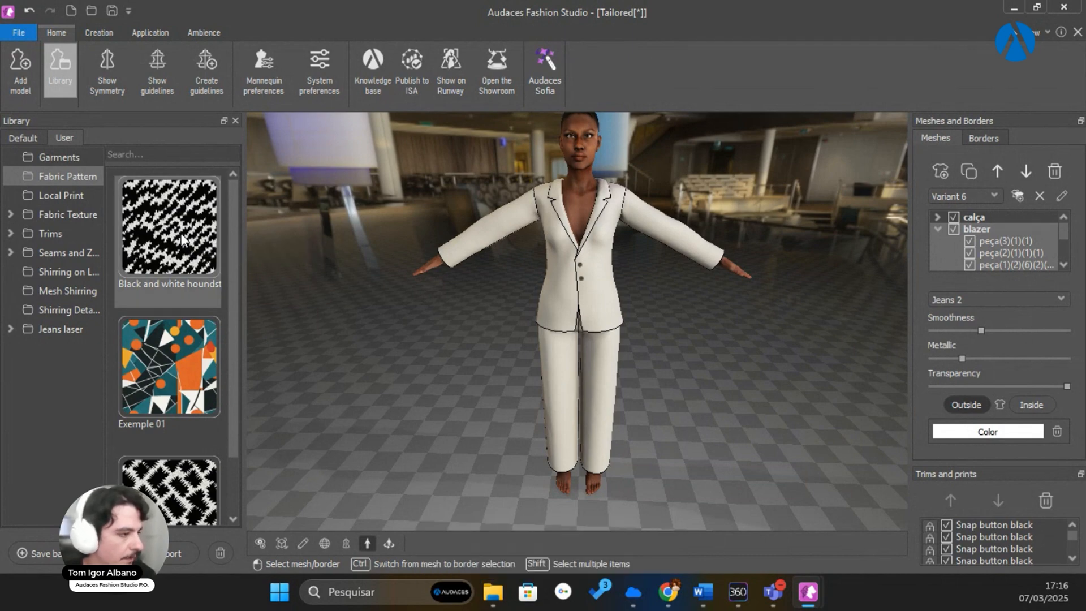
middle_drag(800, 298, 657, 208)
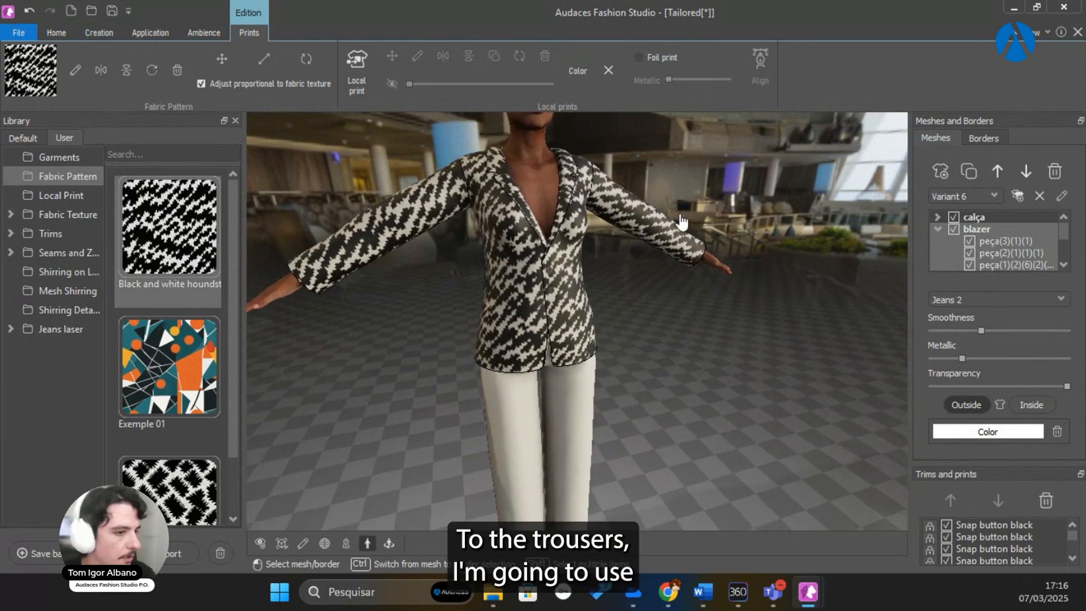
Step: Set the colour of the trousers group (calça) to black, #000000
click(983, 217)
scroll(741, 252, down, 2)
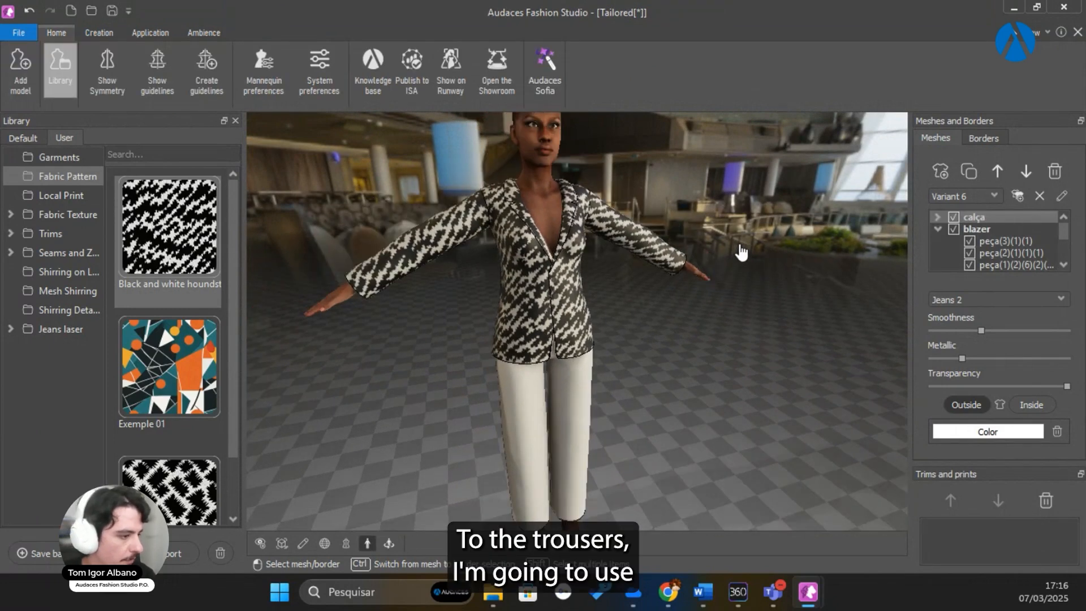
click(1009, 432)
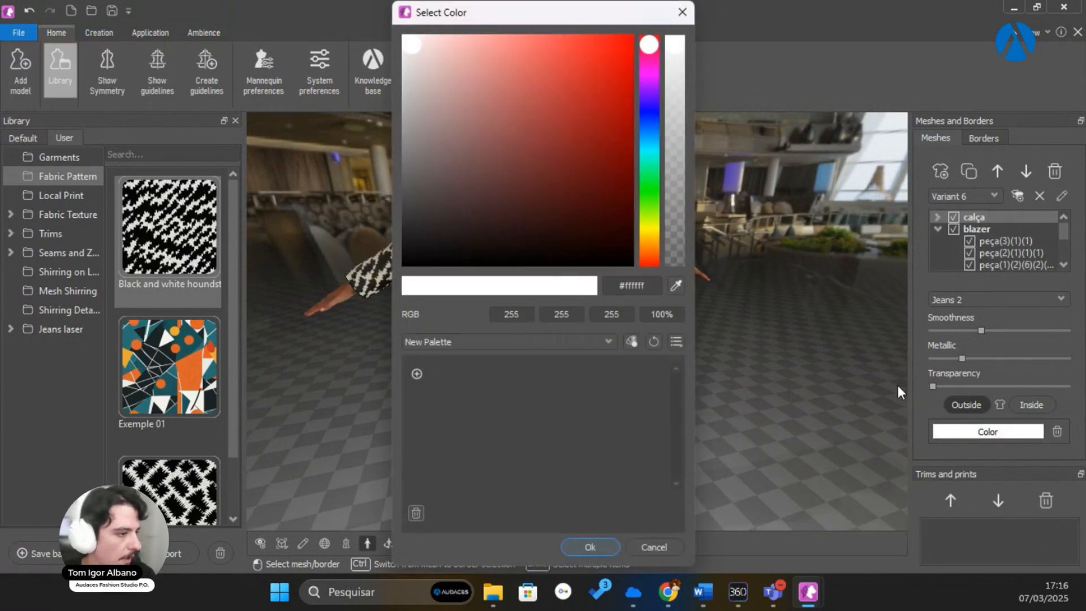
drag(437, 240, 403, 265)
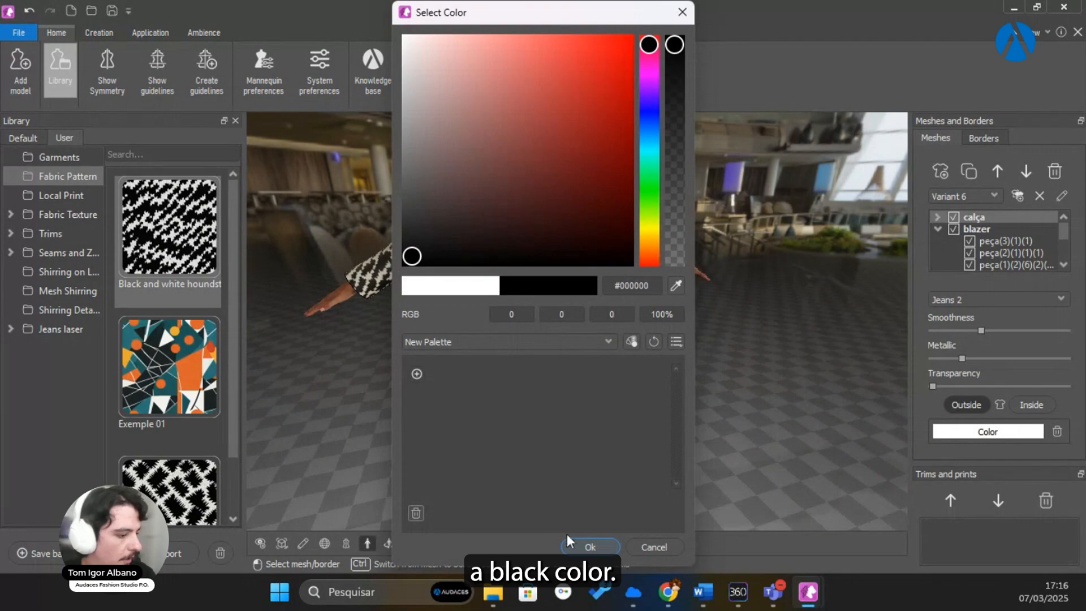
click(588, 546)
right_drag(661, 419, 604, 432)
scroll(618, 273, up, 3)
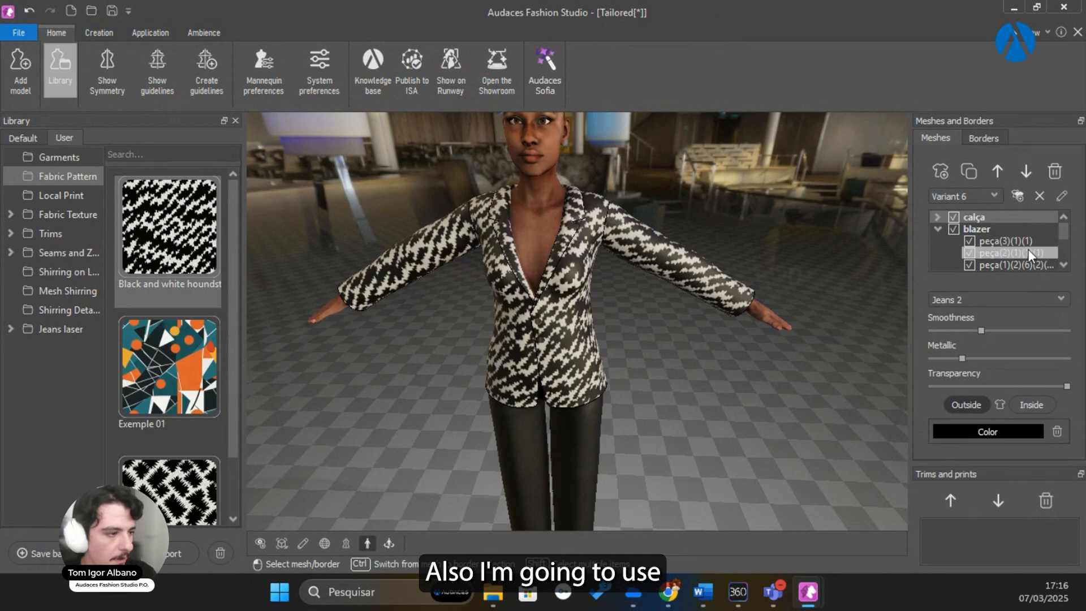
Step: Set the colour of the blazer's lapel piece to black
click(575, 226)
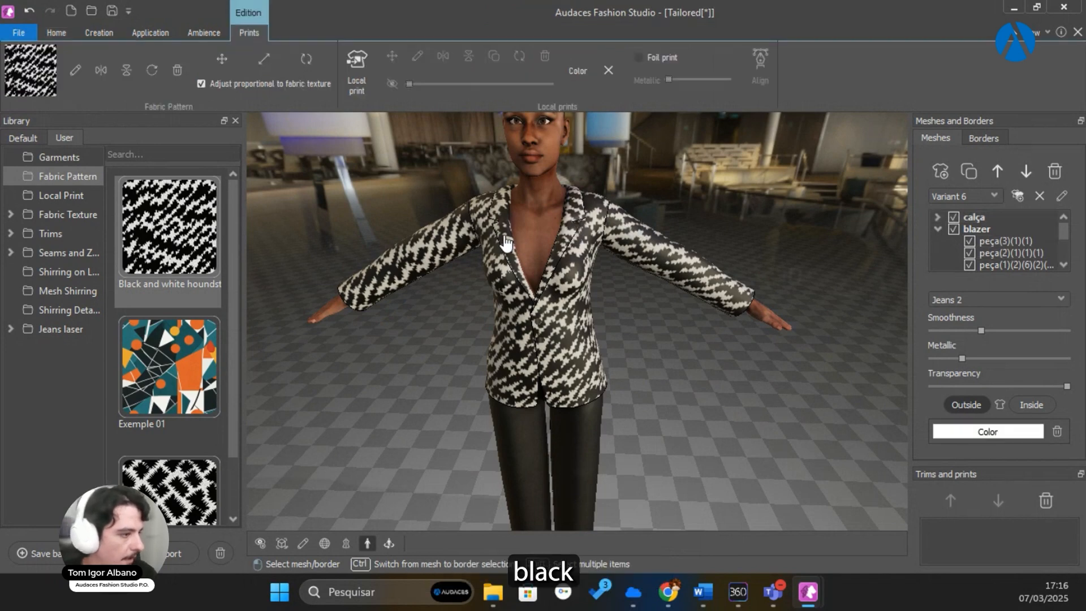
click(985, 432)
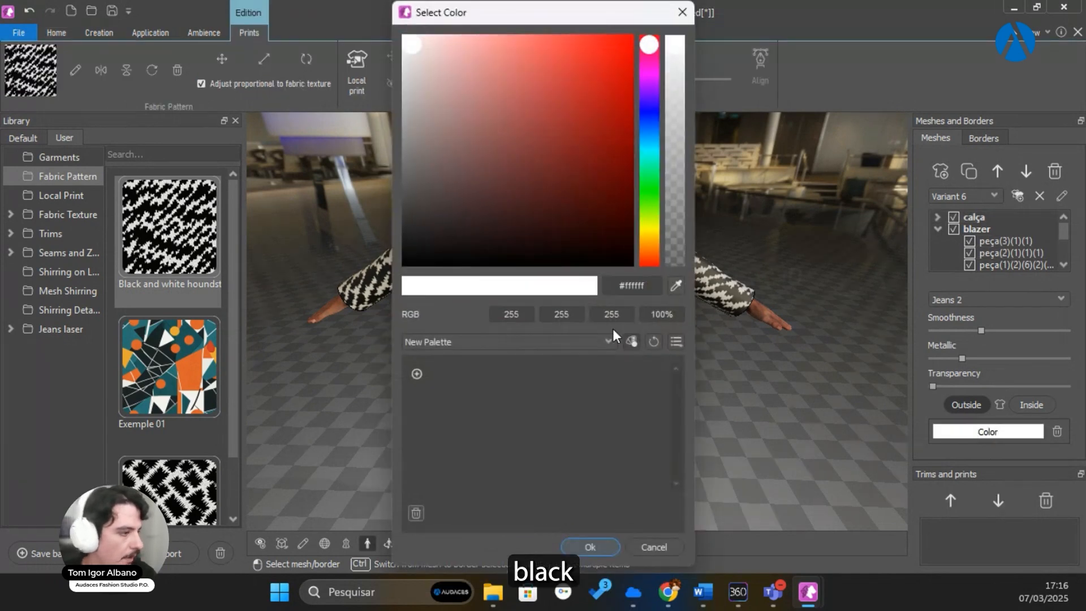
drag(423, 147, 397, 256)
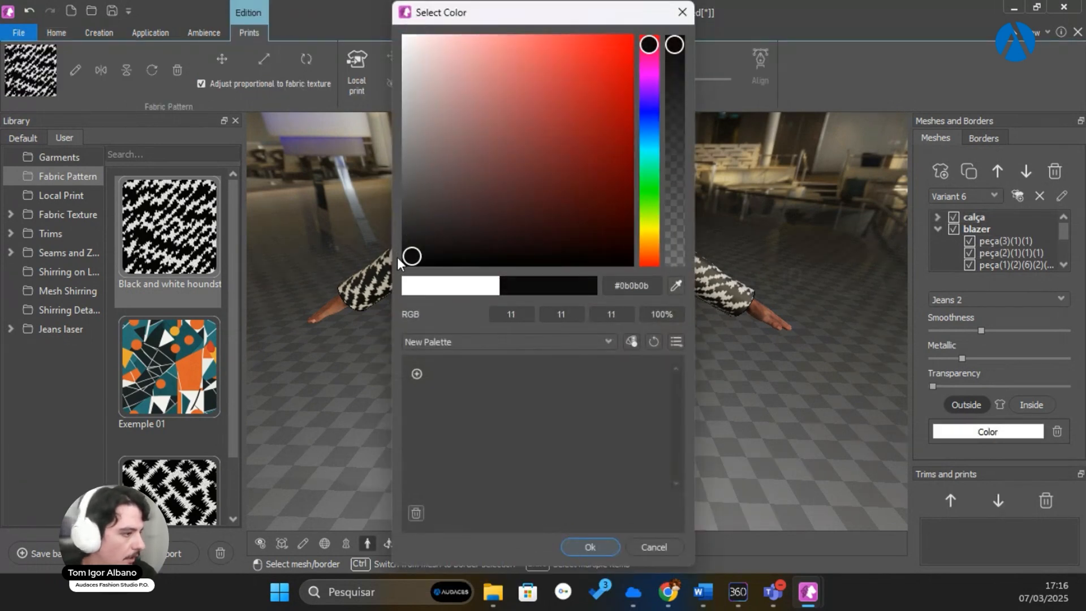
click(591, 547)
scroll(683, 364, up, 5)
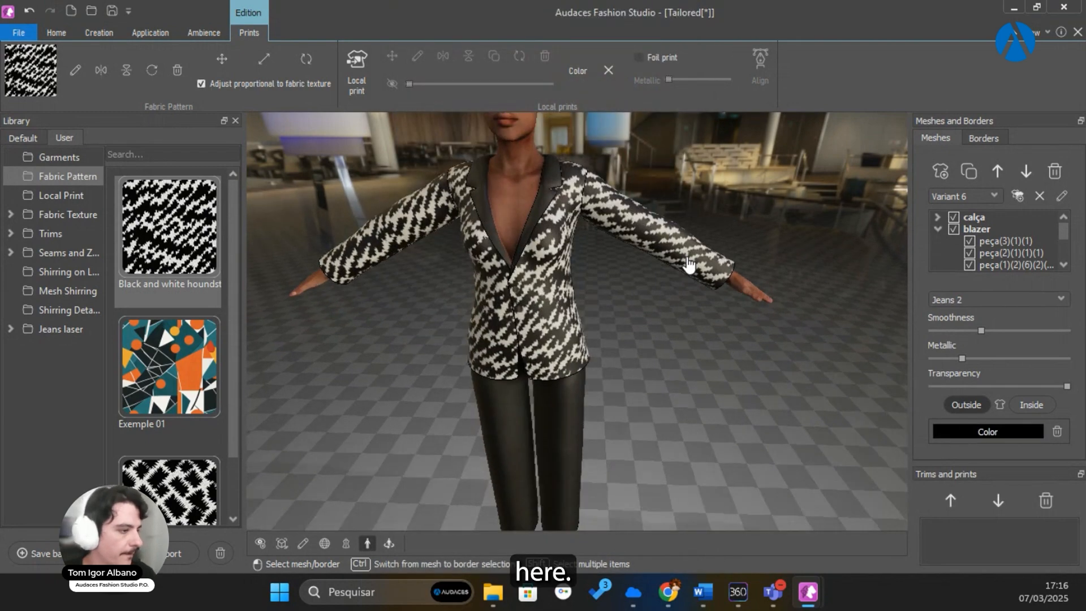
scroll(688, 265, down, 5)
right_drag(743, 357, 625, 347)
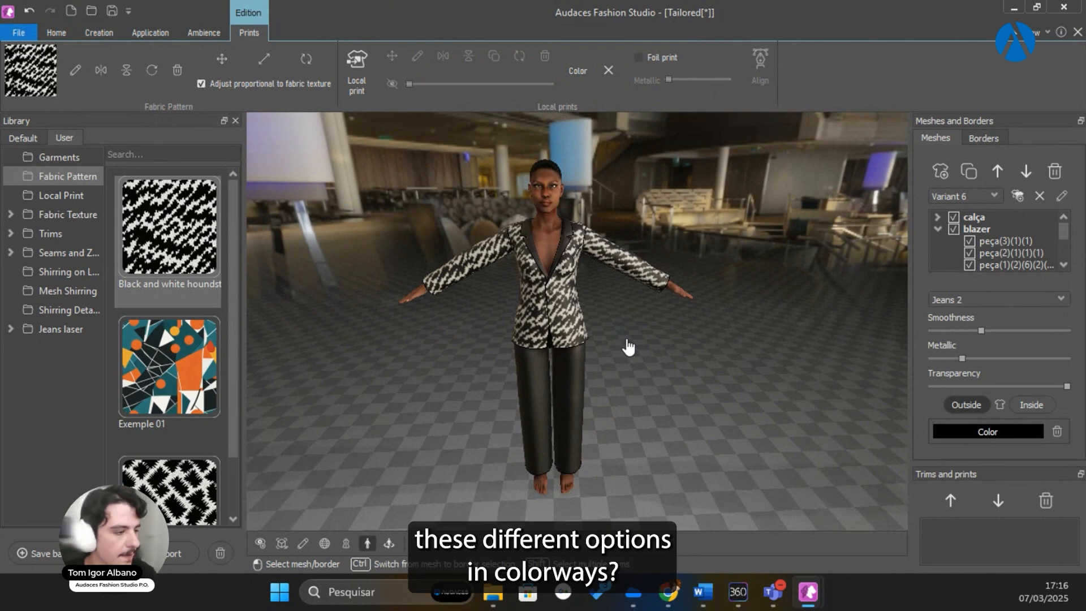
middle_drag(626, 352, 619, 360)
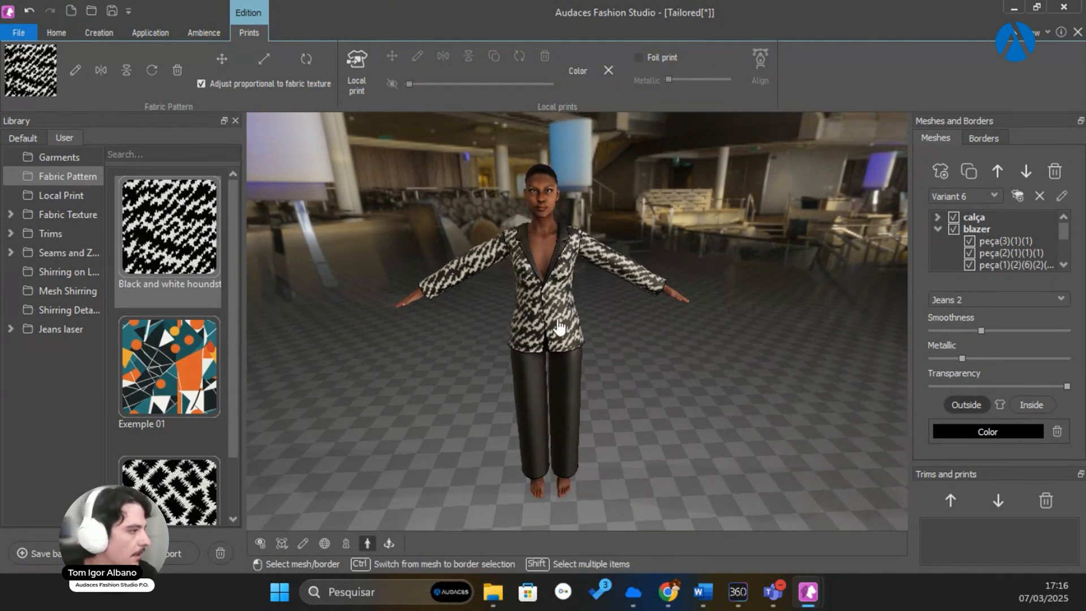
Step: Apply the Canvas 2 plain weave fabric texture from the default library to the whole blazer group and inspect the weave up close
click(25, 136)
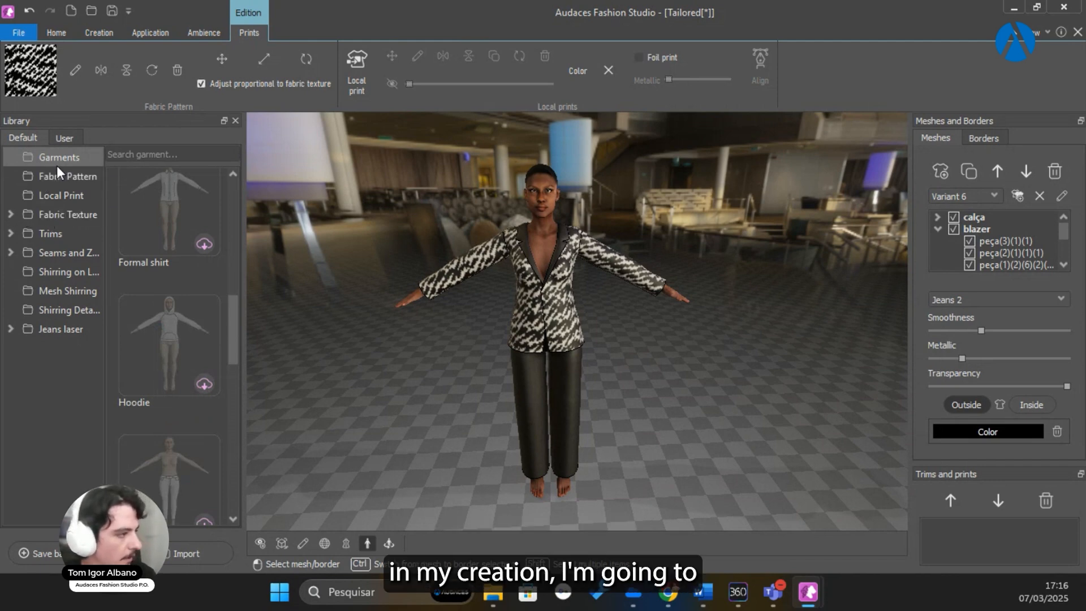
click(46, 216)
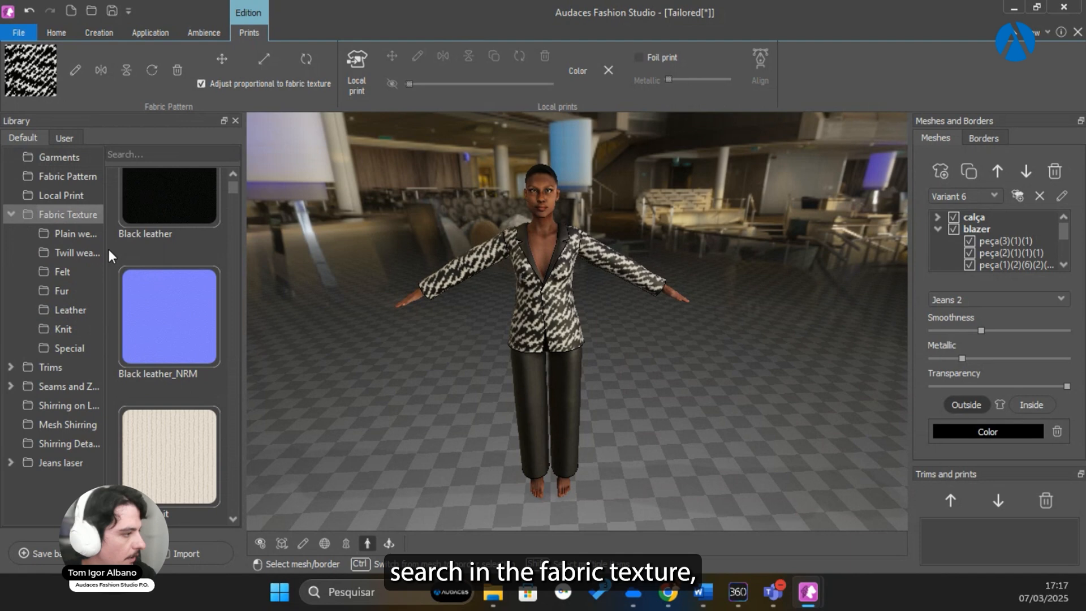
click(67, 234)
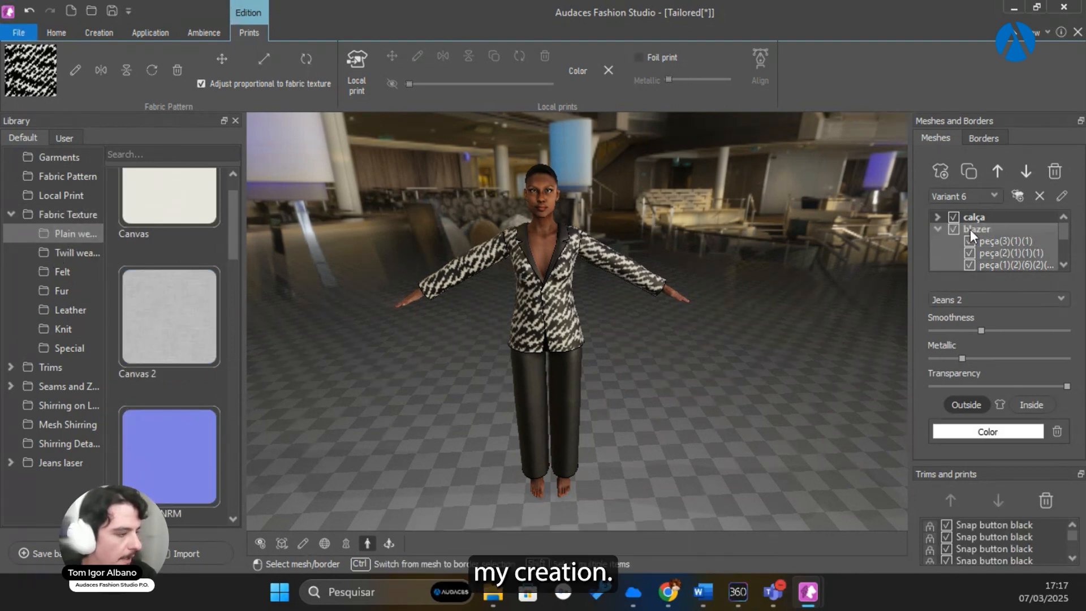
click(181, 304)
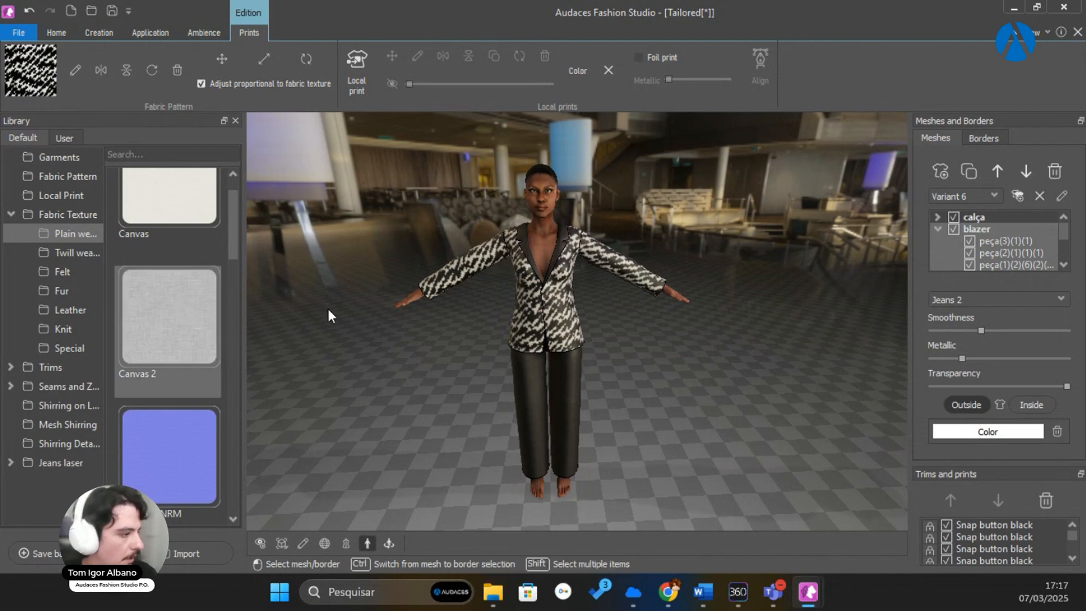
click(467, 279)
scroll(469, 280, up, 4)
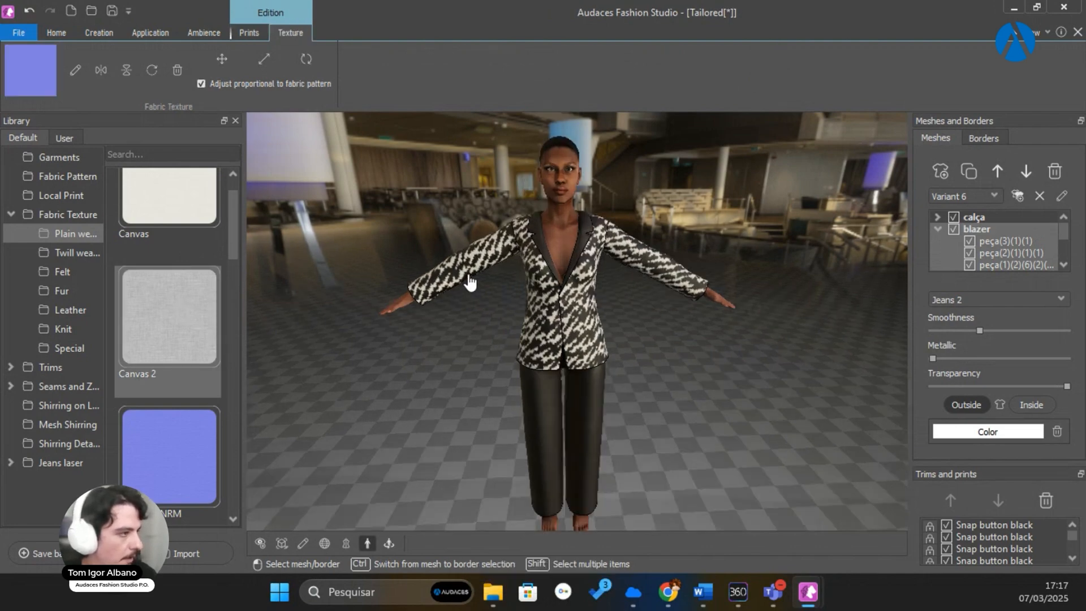
scroll(467, 279, up, 6)
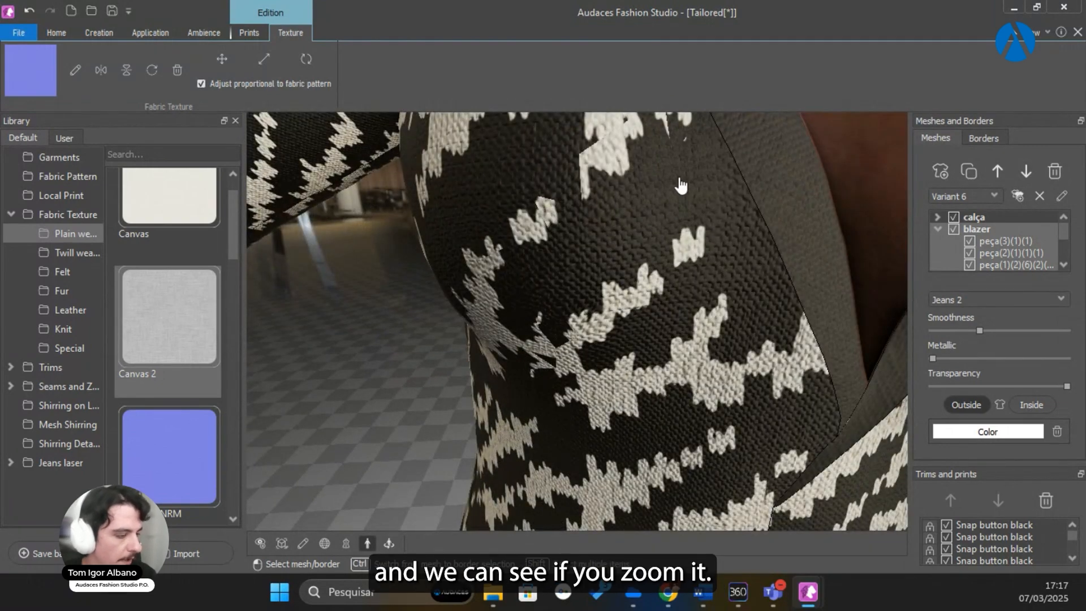
scroll(605, 272, down, 5)
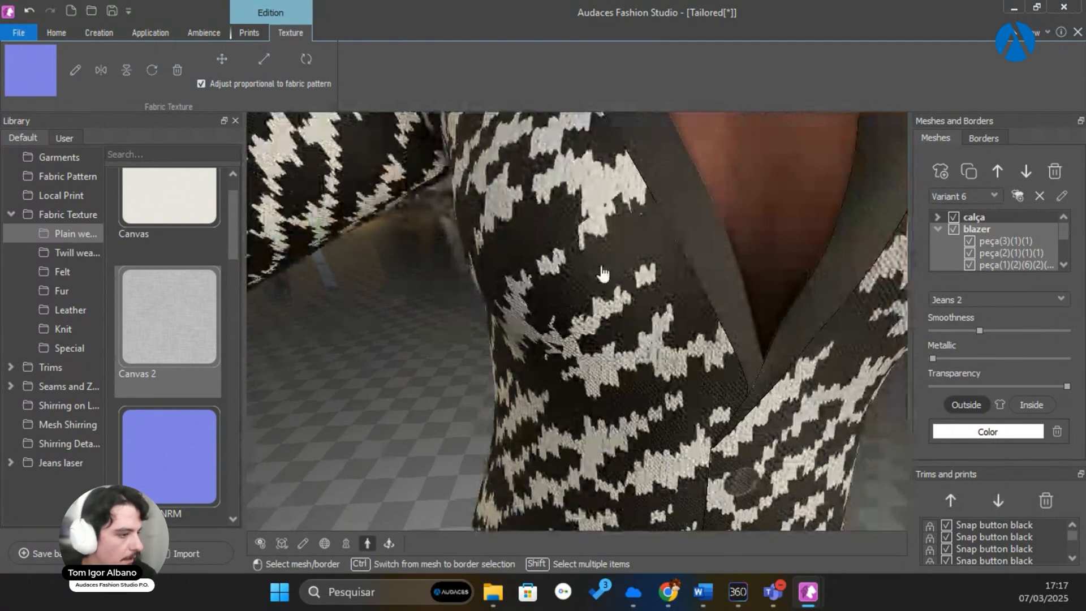
scroll(580, 218, down, 4)
Step: Apply the same Canvas 2 texture to the trousers group (calça)
scroll(557, 431, up, 8)
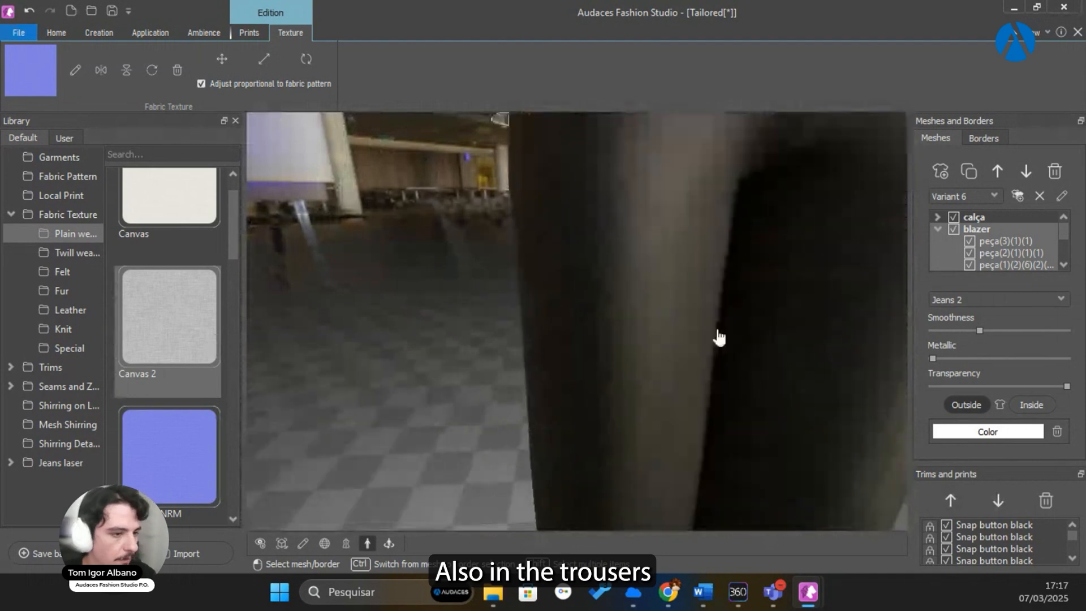
click(959, 218)
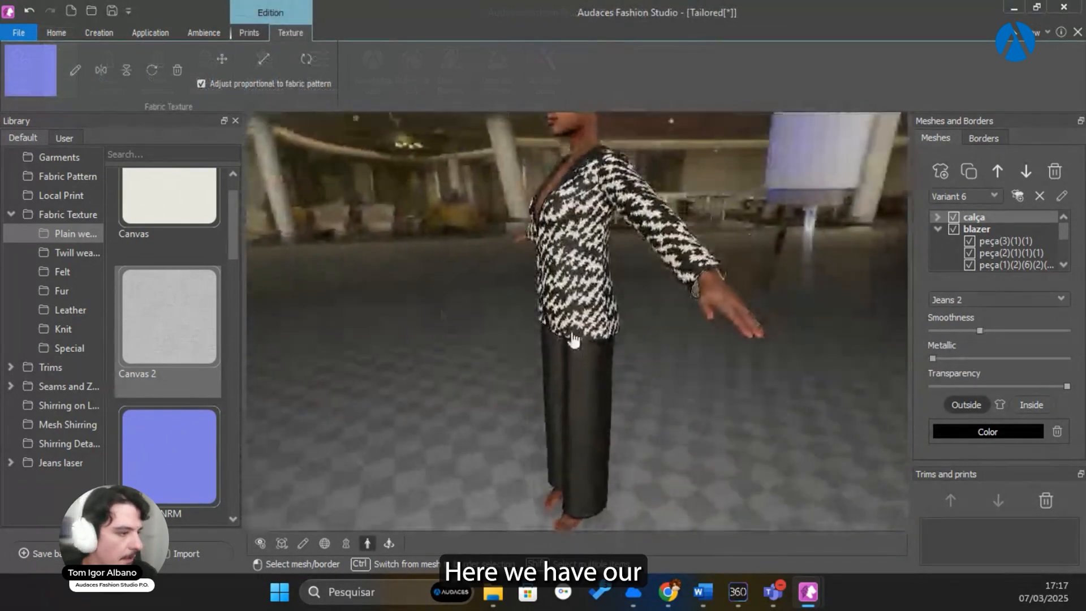
scroll(729, 332, down, 5)
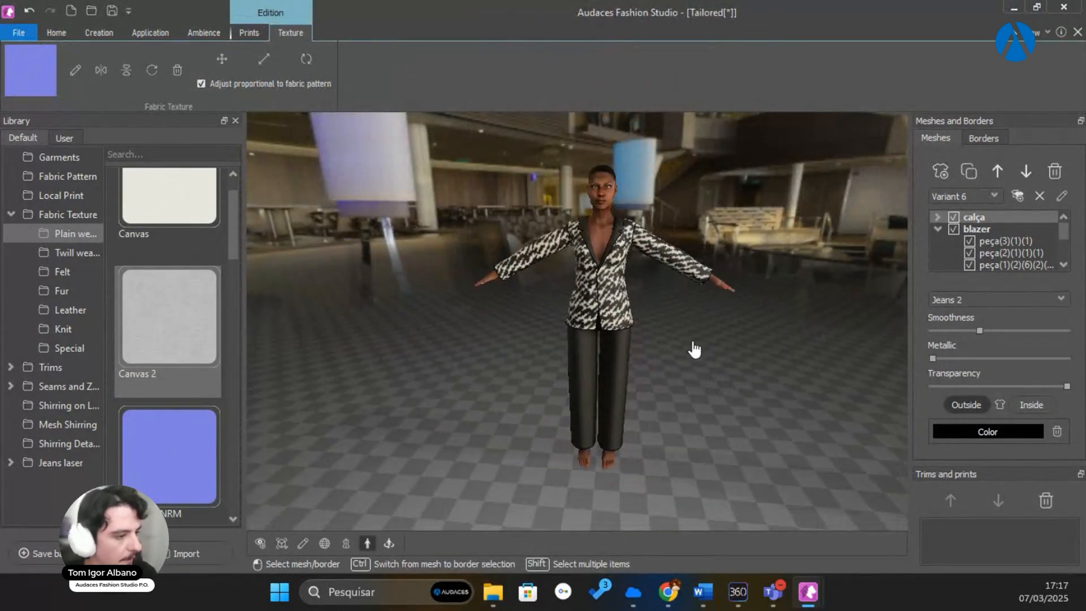
middle_drag(674, 366, 708, 365)
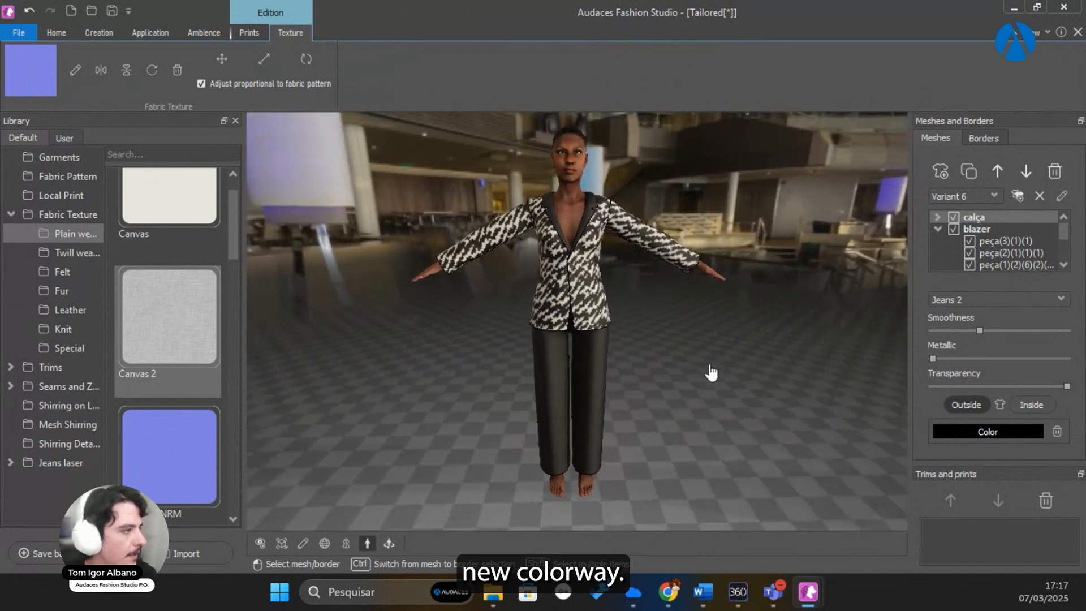
Step: Generate a realistic runway image of the suit in Audaces Sofia with the background removed and the hand-on-hip pose
click(54, 34)
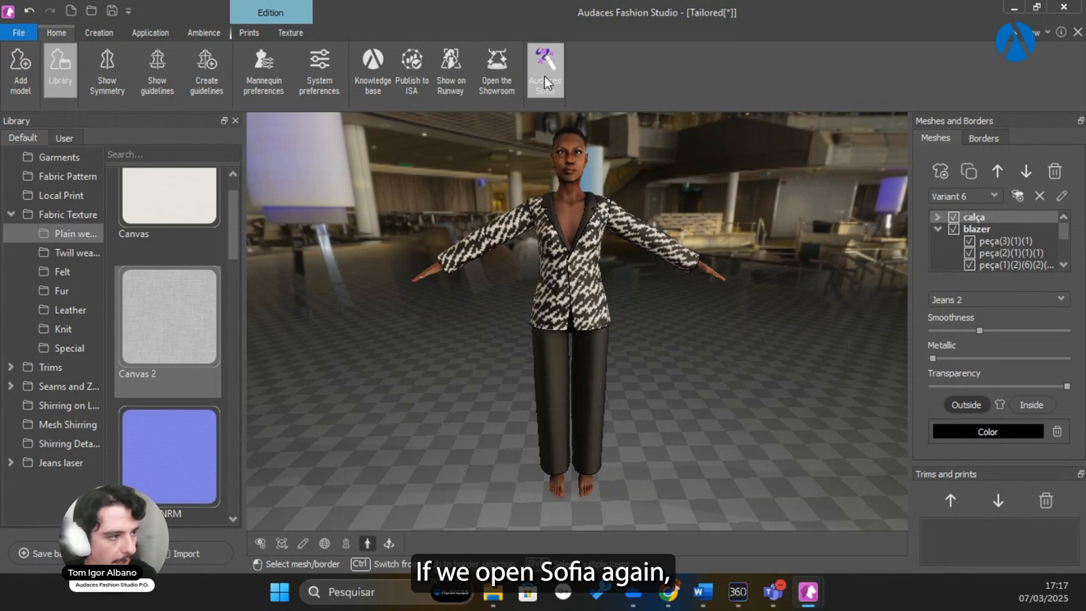
click(560, 57)
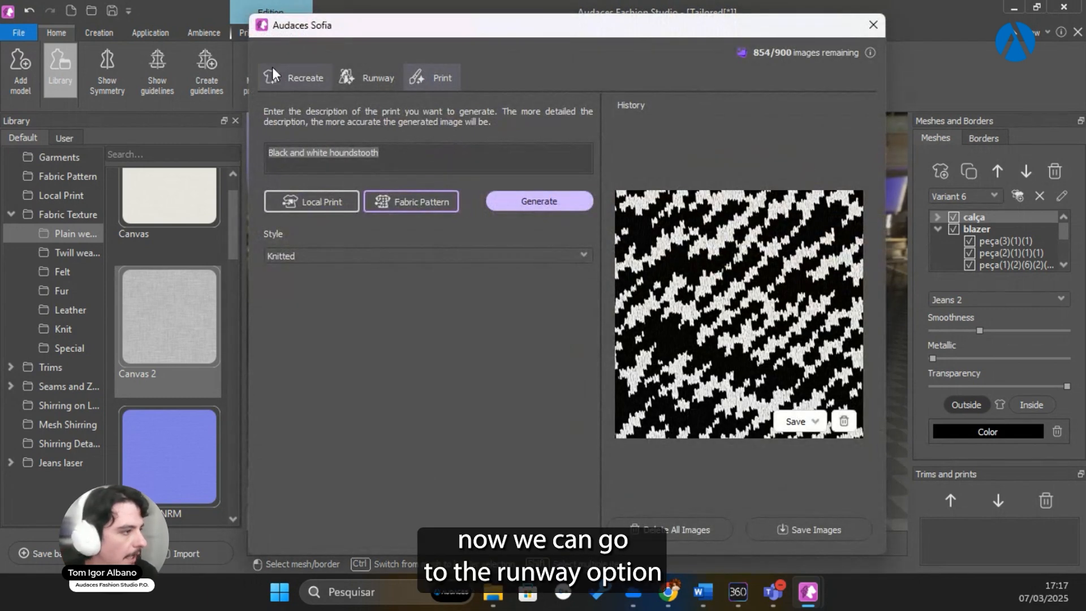
click(376, 78)
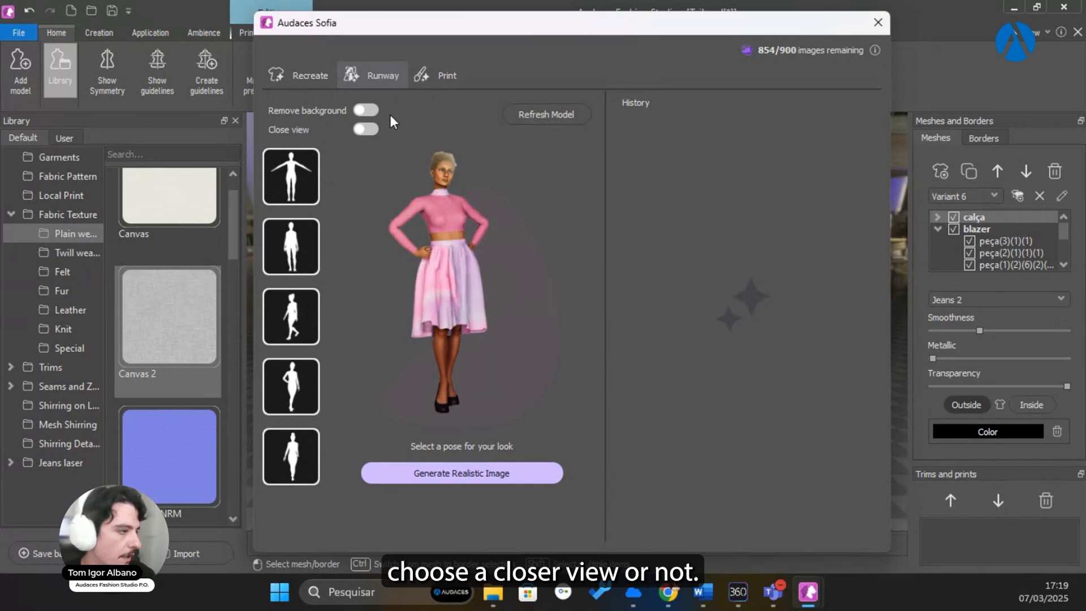
click(366, 111)
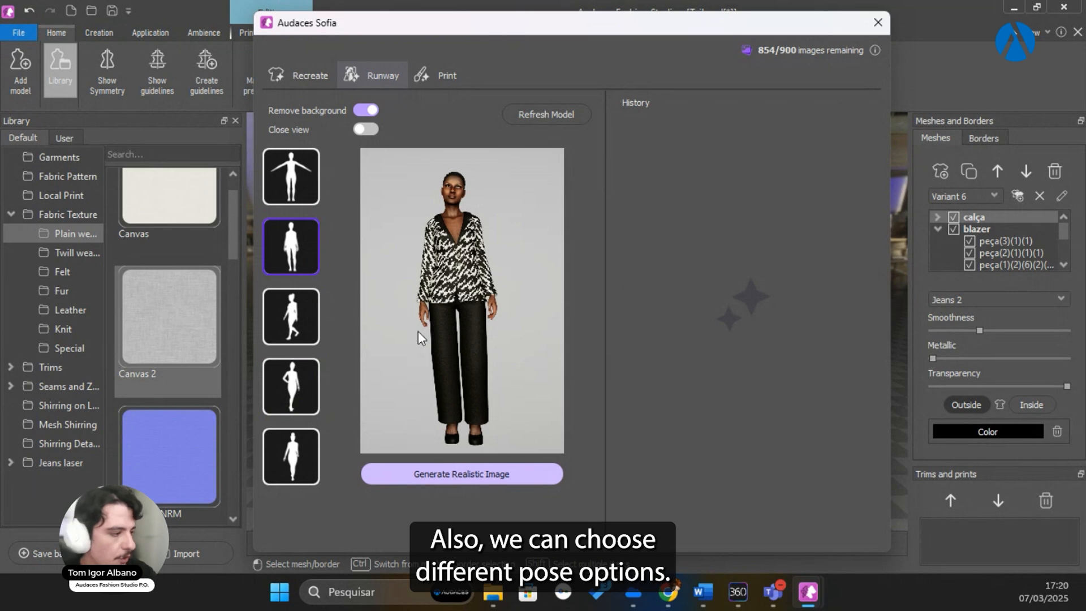
click(290, 370)
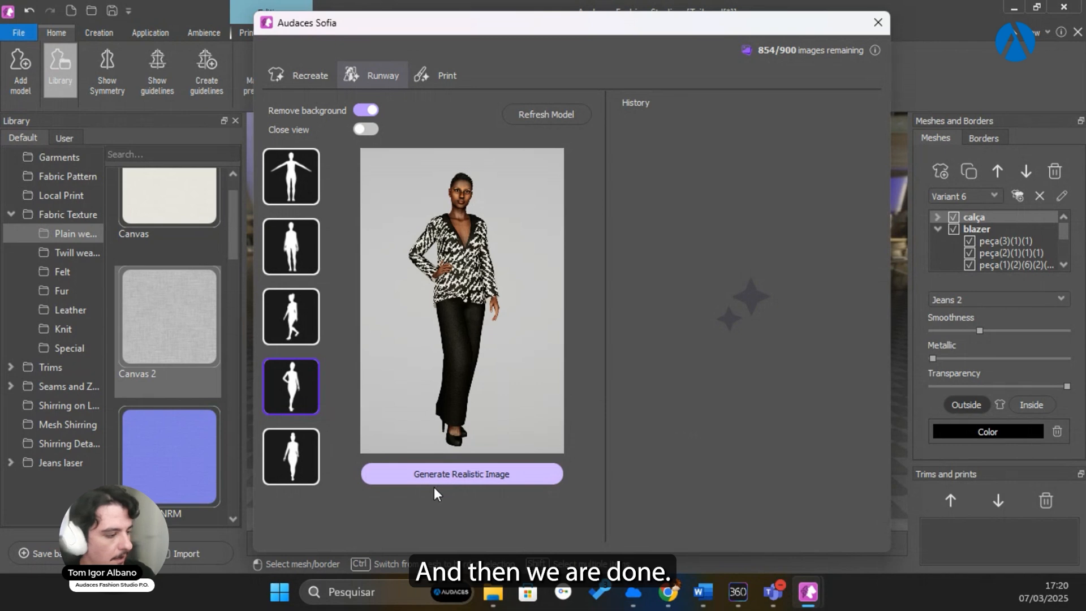
click(463, 478)
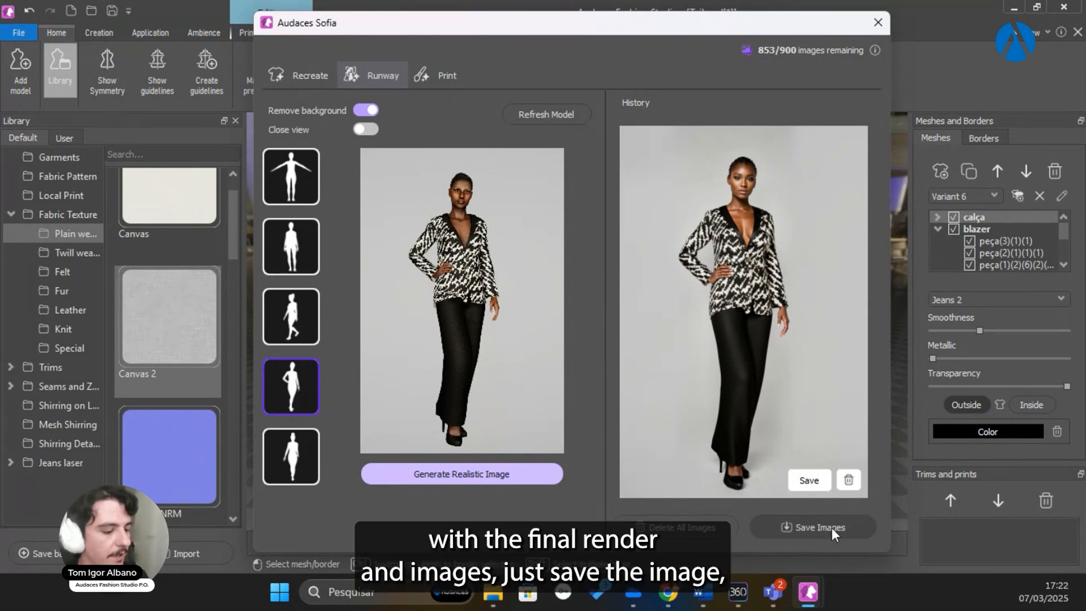
Step: Open the folder selection for saving the generated runway images and cancel it
click(812, 528)
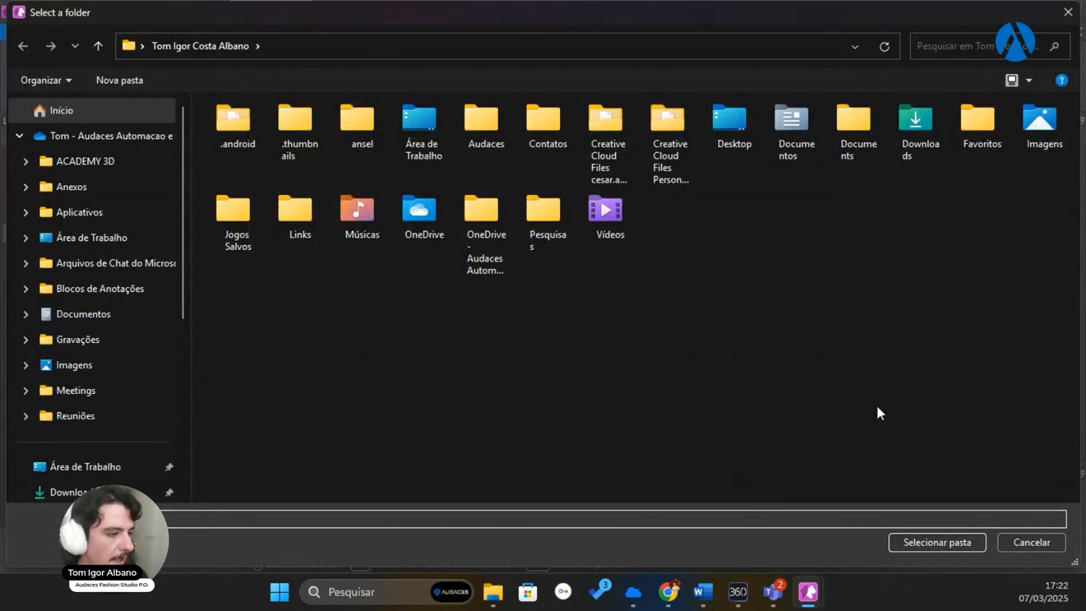
click(1013, 540)
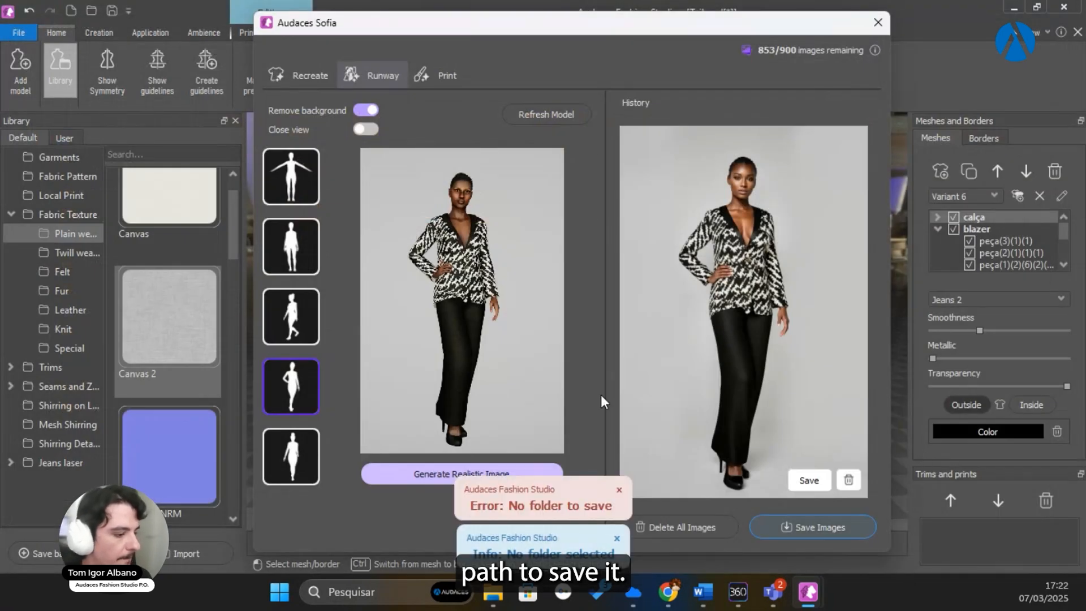
Step: Generate a recreated garment design from the prompt "Jumpsuit" at maximum creativity, keeping the Front angle
click(308, 73)
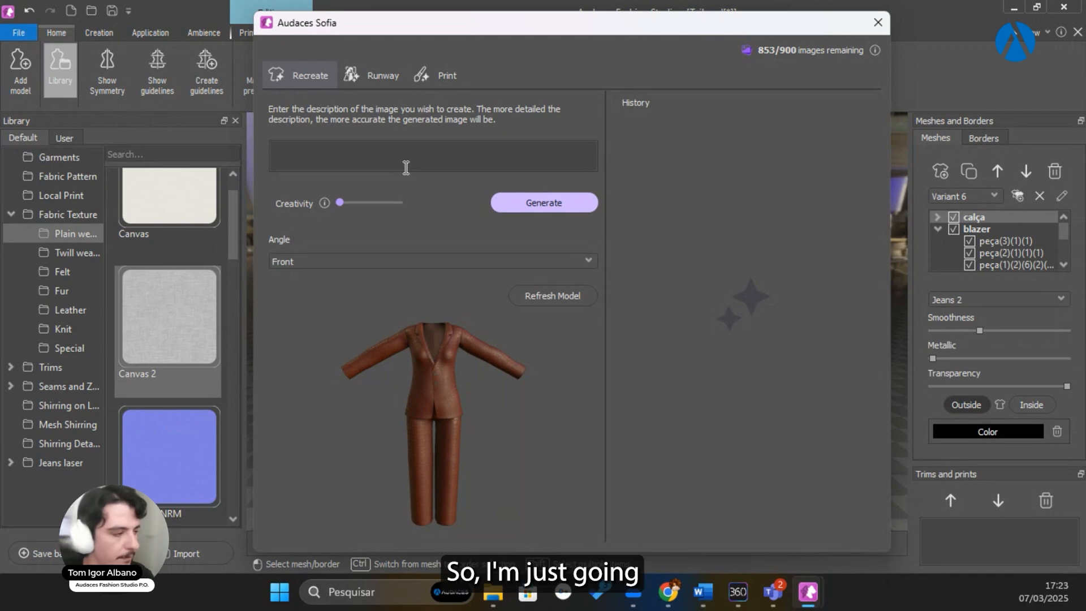
text(Jumps)
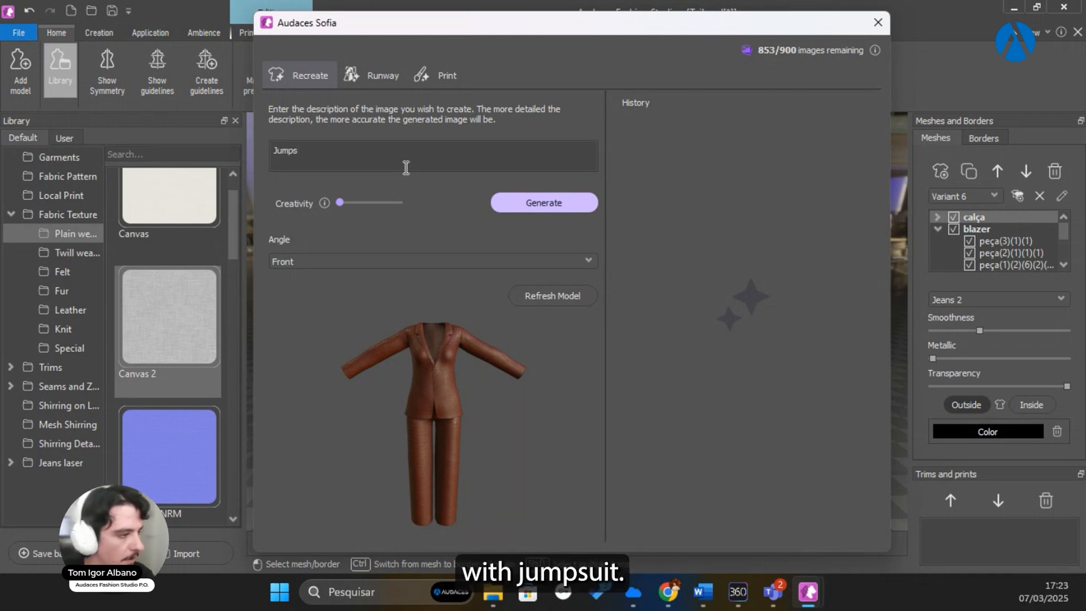
text(uit)
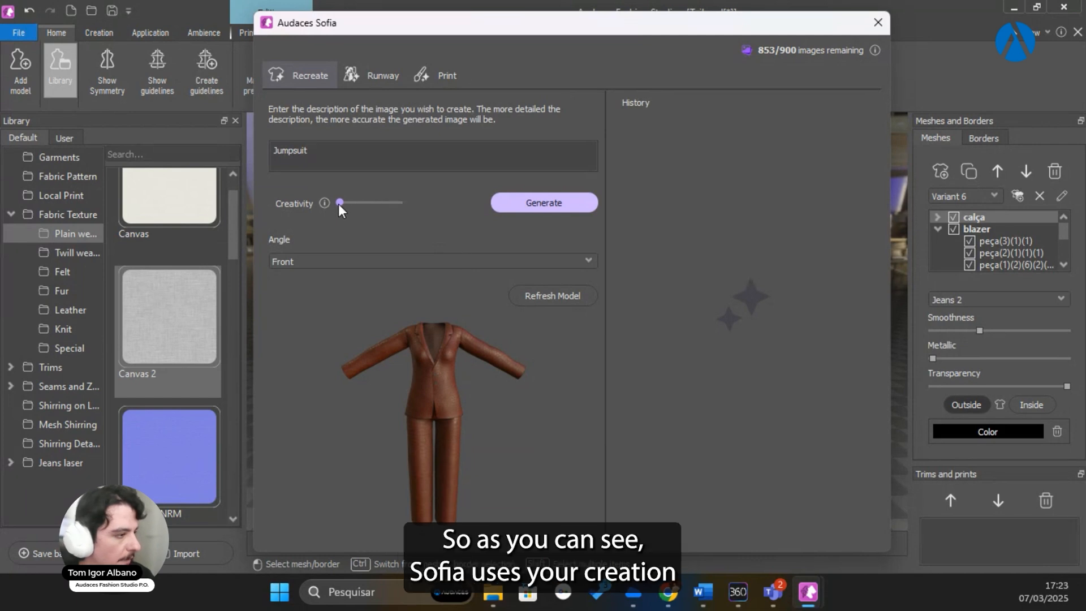
click(543, 201)
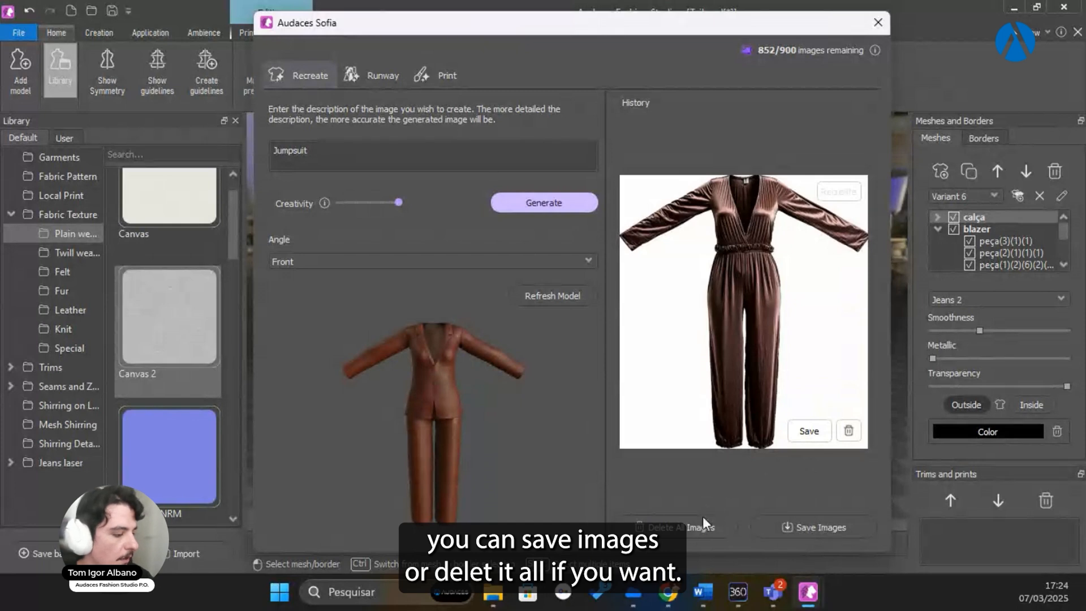
click(589, 259)
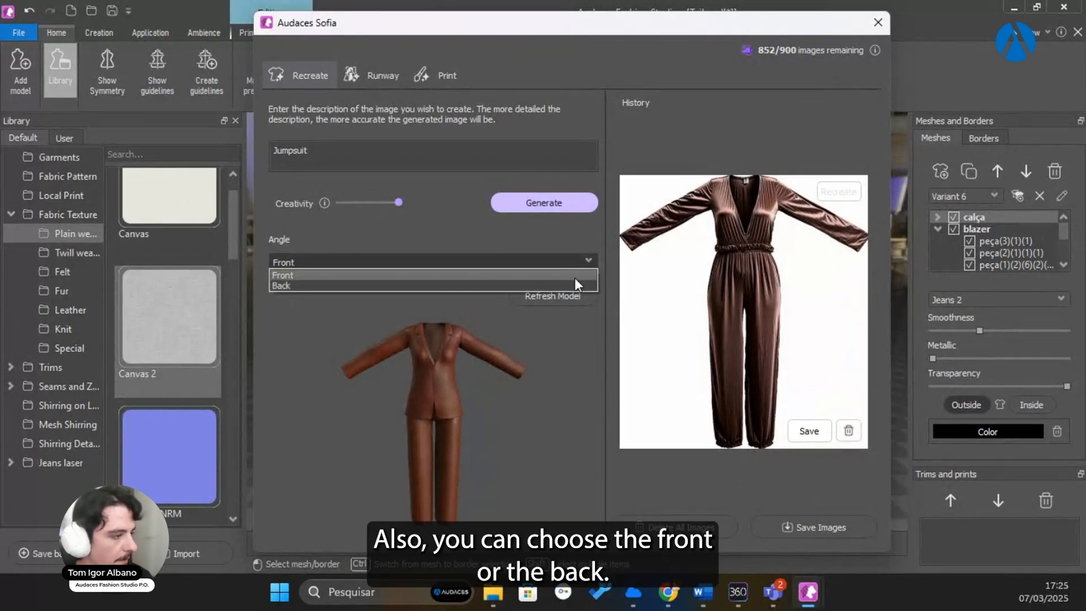
click(575, 278)
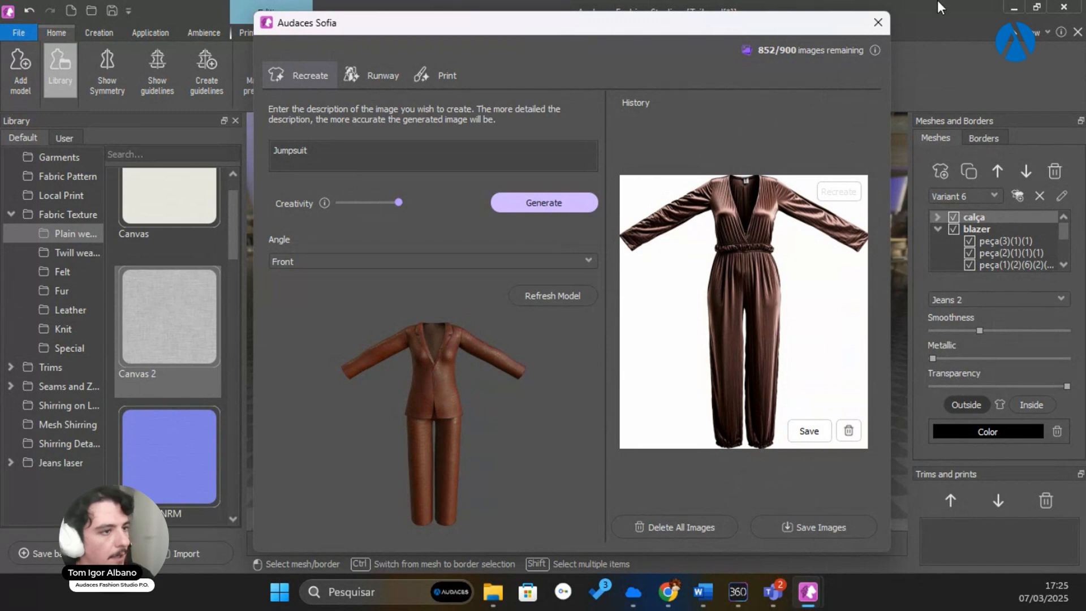
Step: Close Audaces Sofia and switch the suit to the Croco marrom variant
click(882, 20)
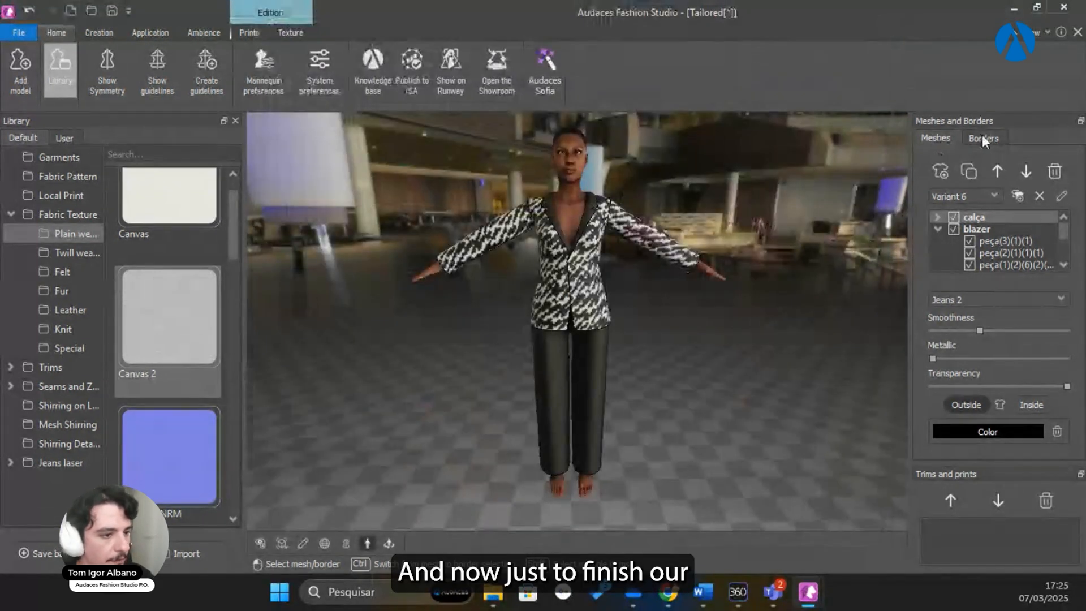
click(985, 193)
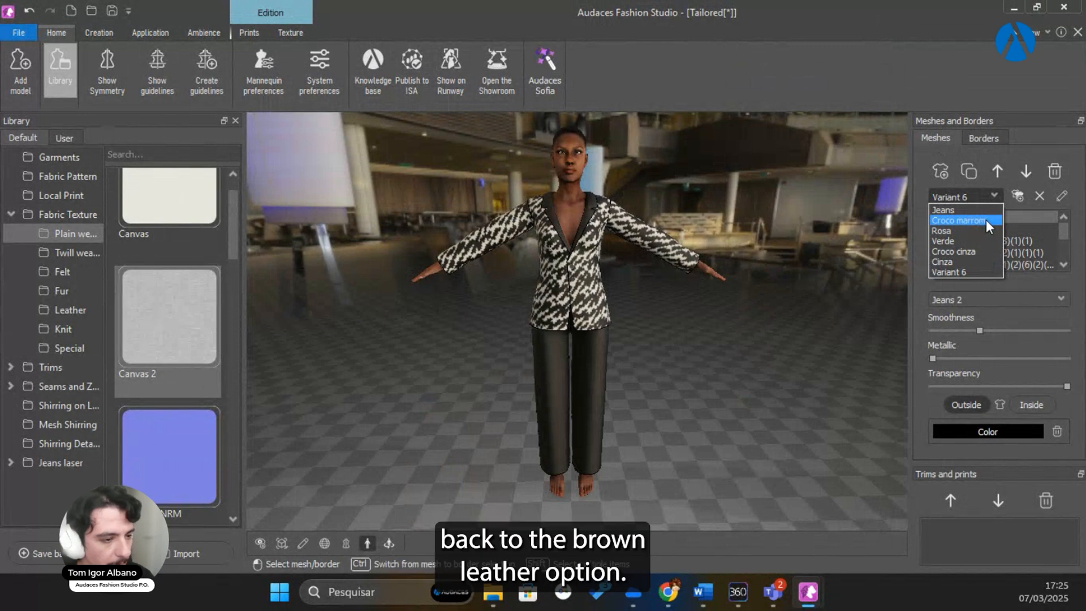
click(986, 218)
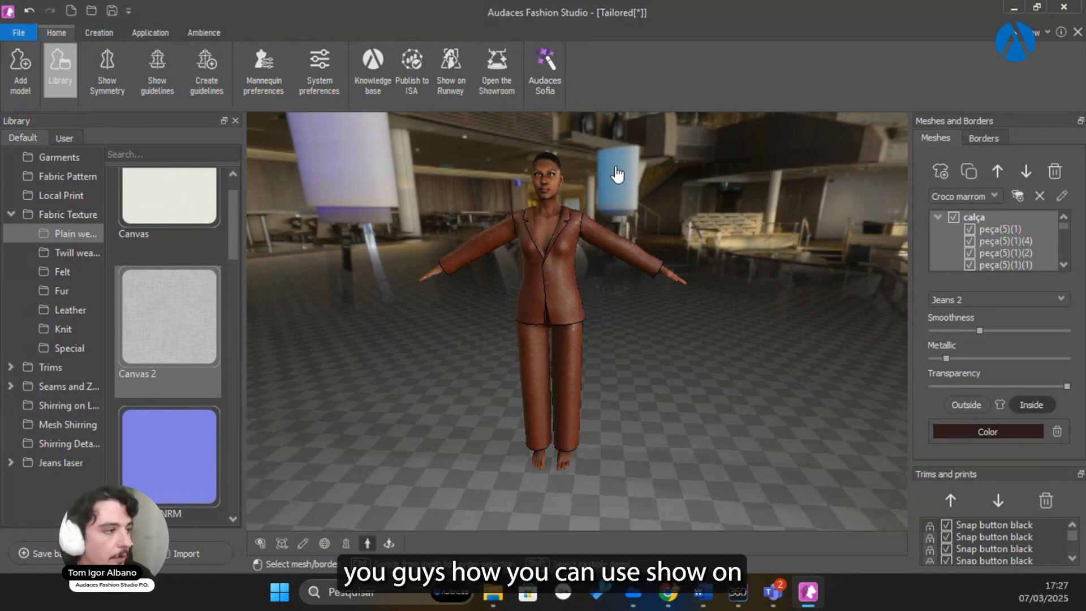
Step: Show the suit on the runway with the Walk pose and the Frontal camera
click(450, 59)
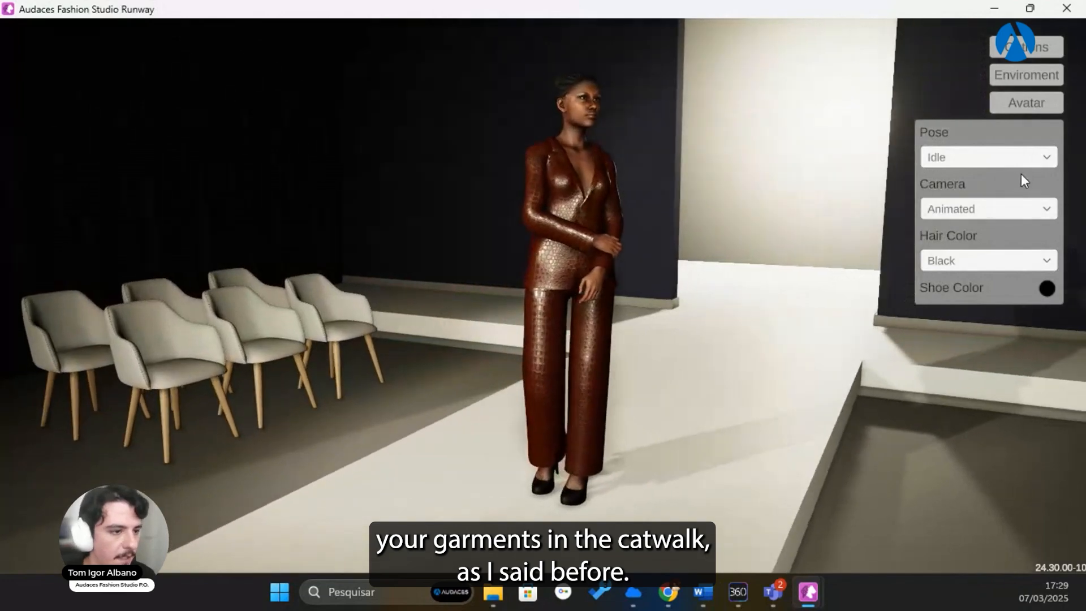
click(1046, 158)
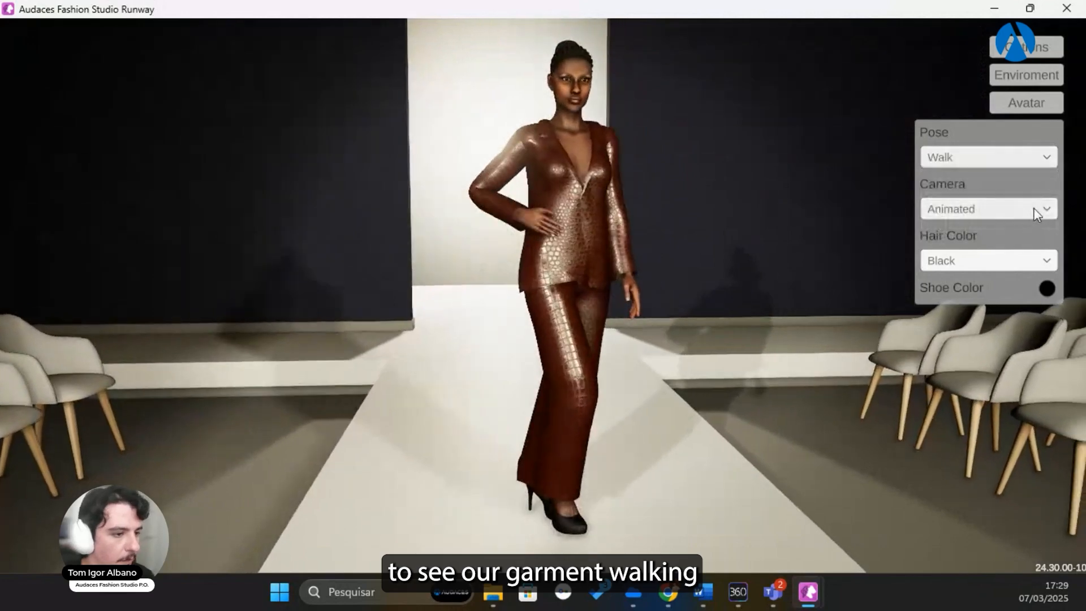
click(1036, 209)
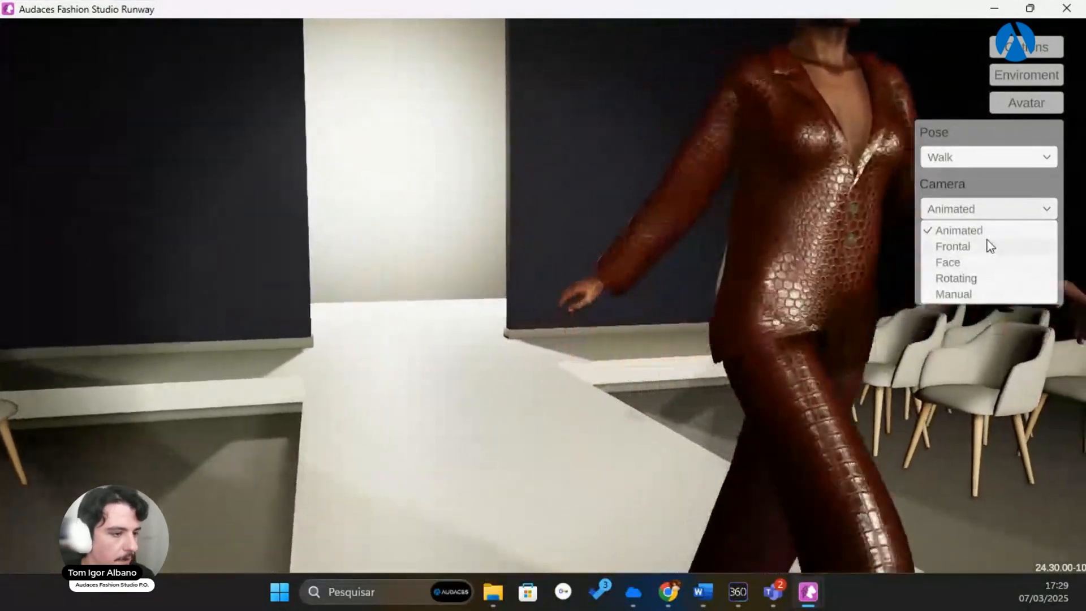
click(985, 247)
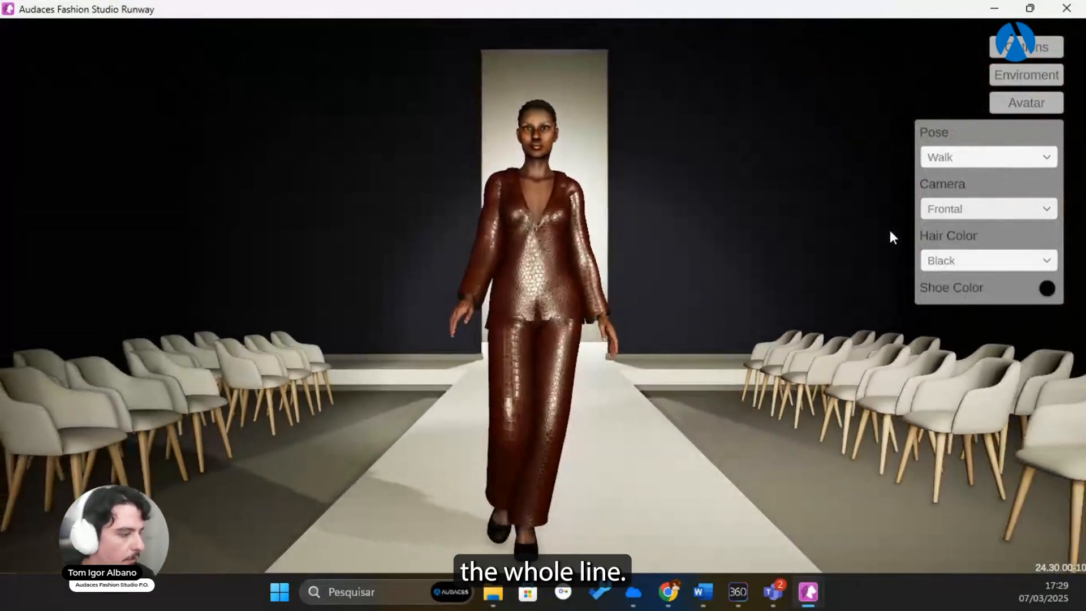
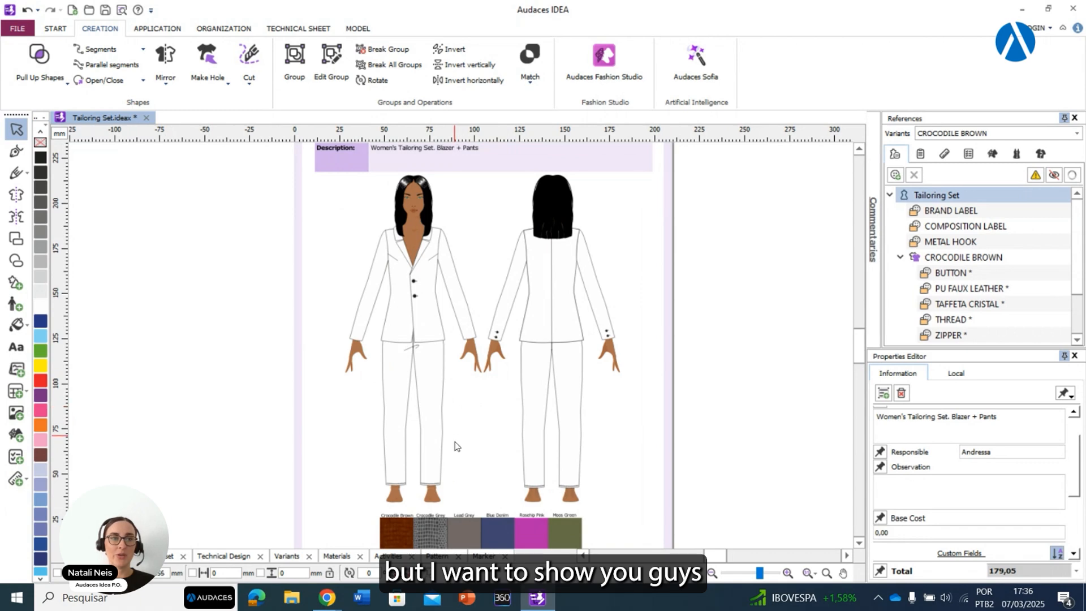
Step: In Audaces IDEA, draw a mirrored straight line about 55 mm tall along the back-view sleeves, from cuff to shoulder, about the blazer's centre line
scroll(600, 283, up, 2)
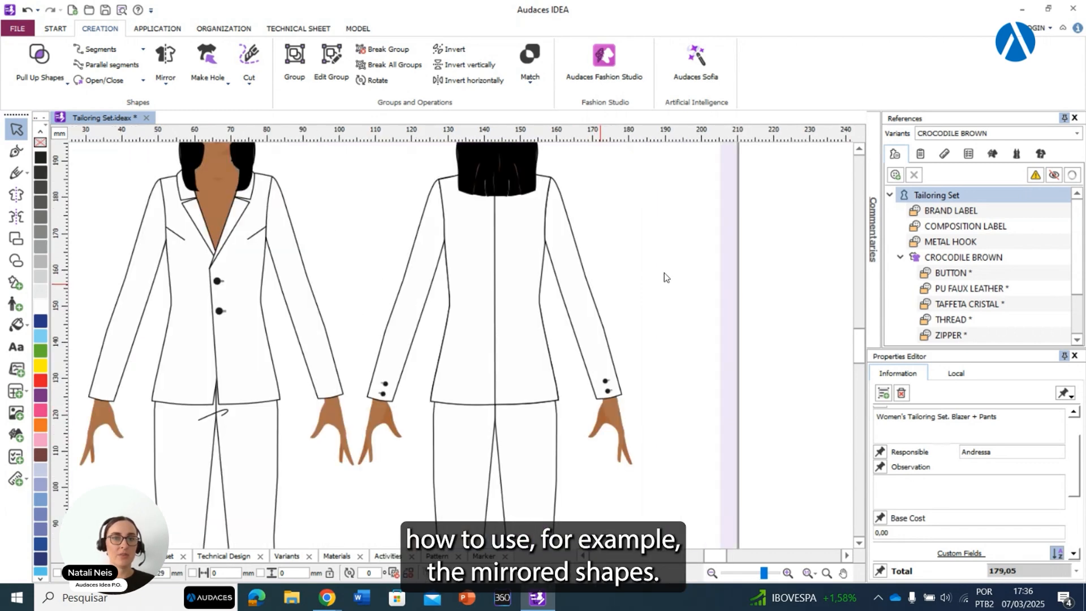
click(491, 360)
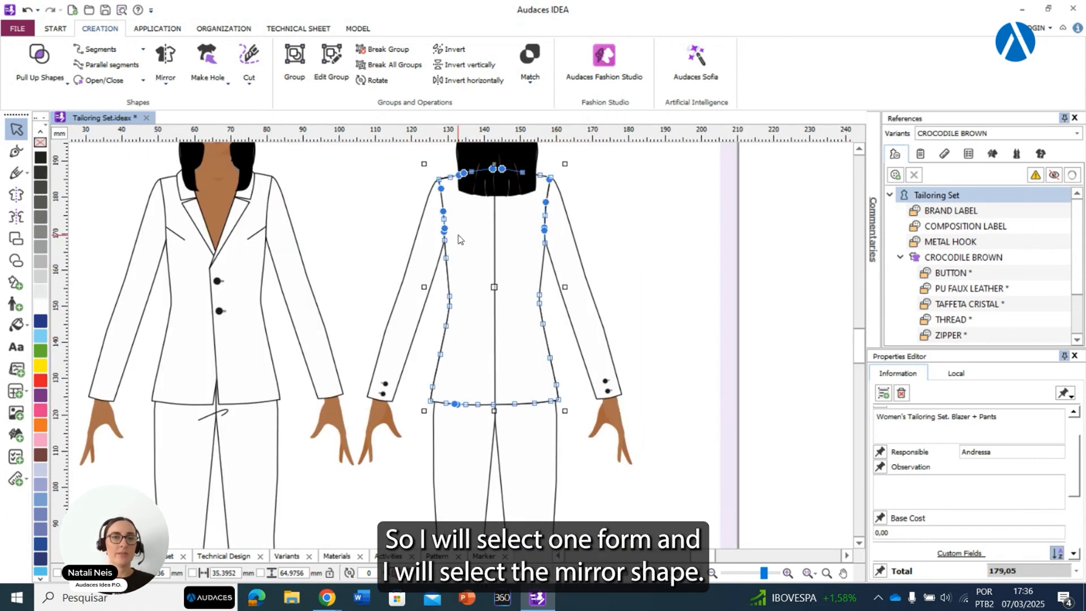
click(17, 218)
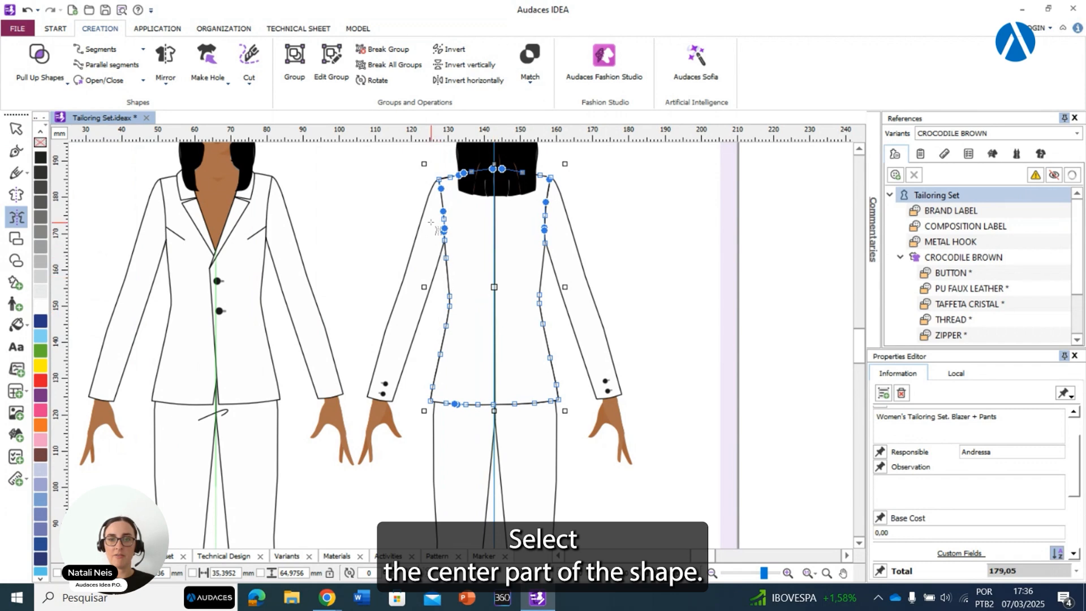
click(376, 394)
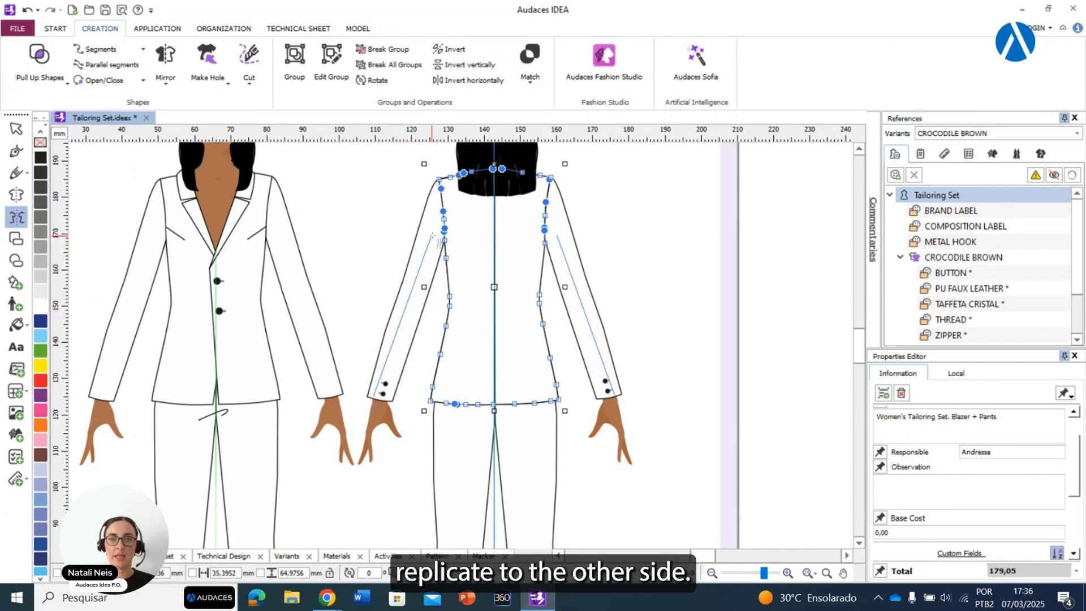
click(443, 199)
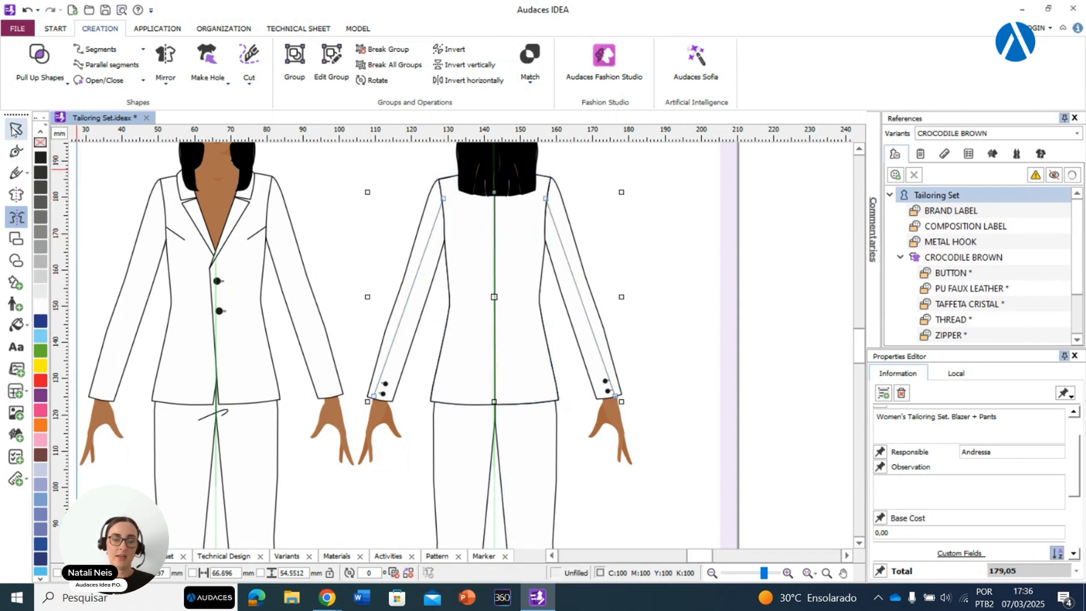
click(13, 127)
Step: Move the mirrored sleeve line's cuff end slightly outward and down so the pair spans about 67 by 55 mm, and deselect it
scroll(410, 380, up, 4)
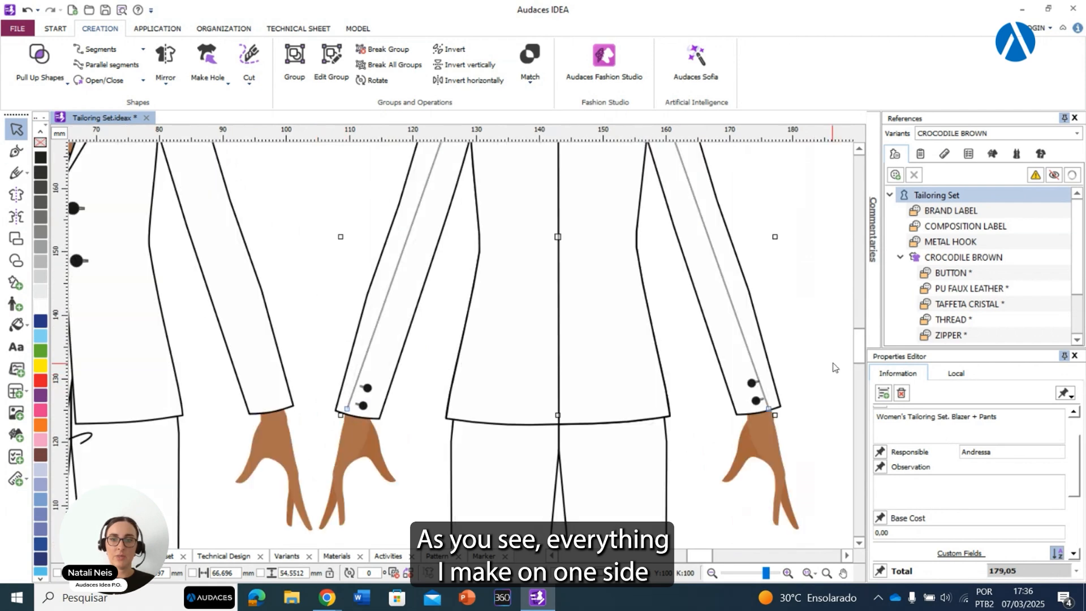
scroll(817, 365, down, 4)
scroll(751, 286, up, 2)
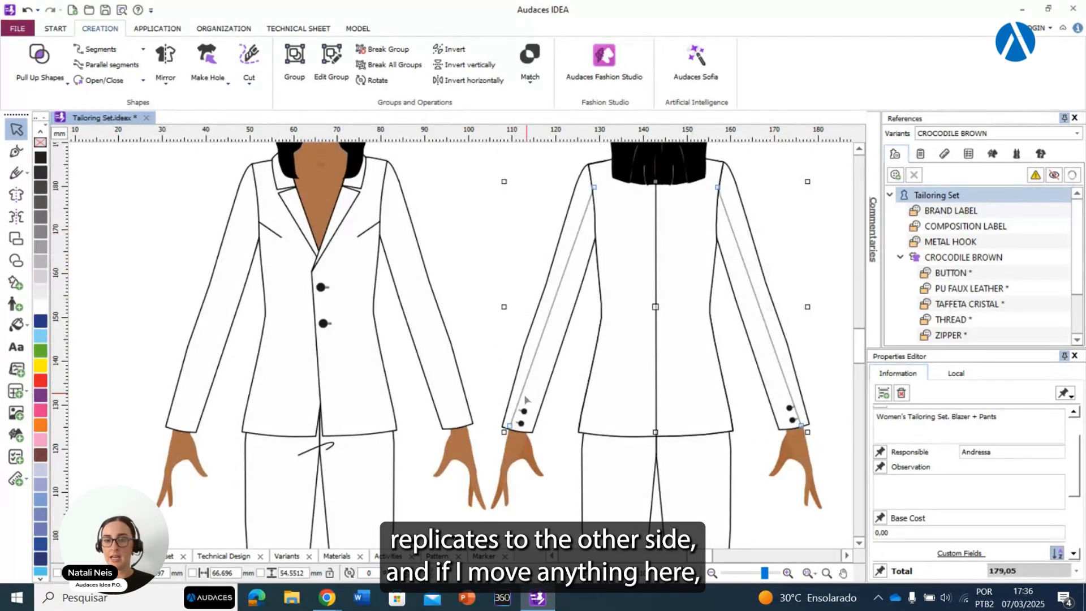
scroll(526, 400, up, 2)
scroll(461, 460, down, 3)
scroll(582, 389, up, 2)
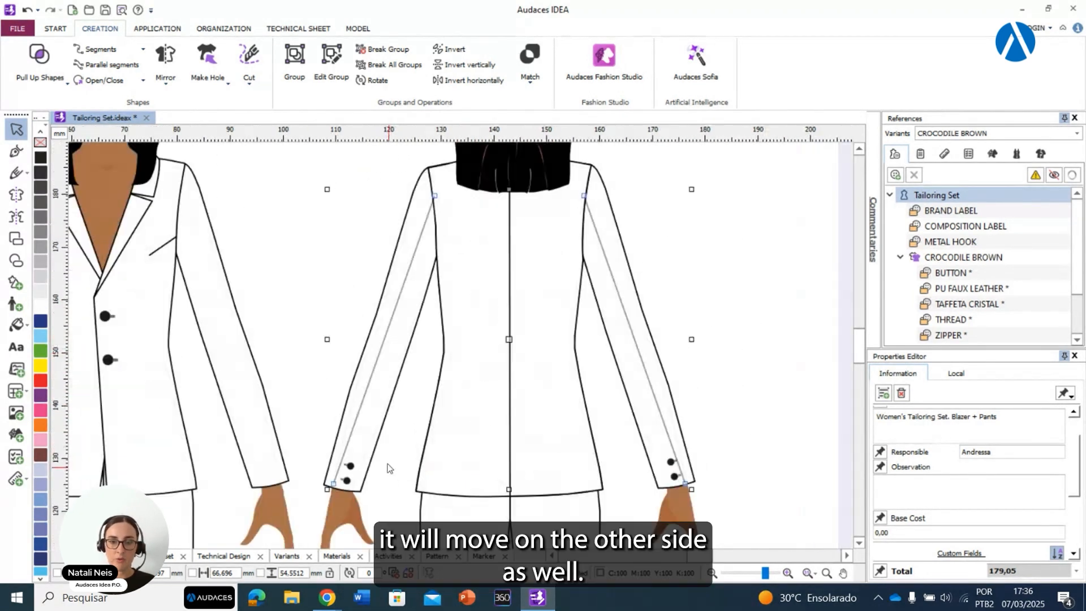
mouse_move(333, 486)
mouse_down()
mouse_move(306, 467)
mouse_move(331, 487)
mouse_up()
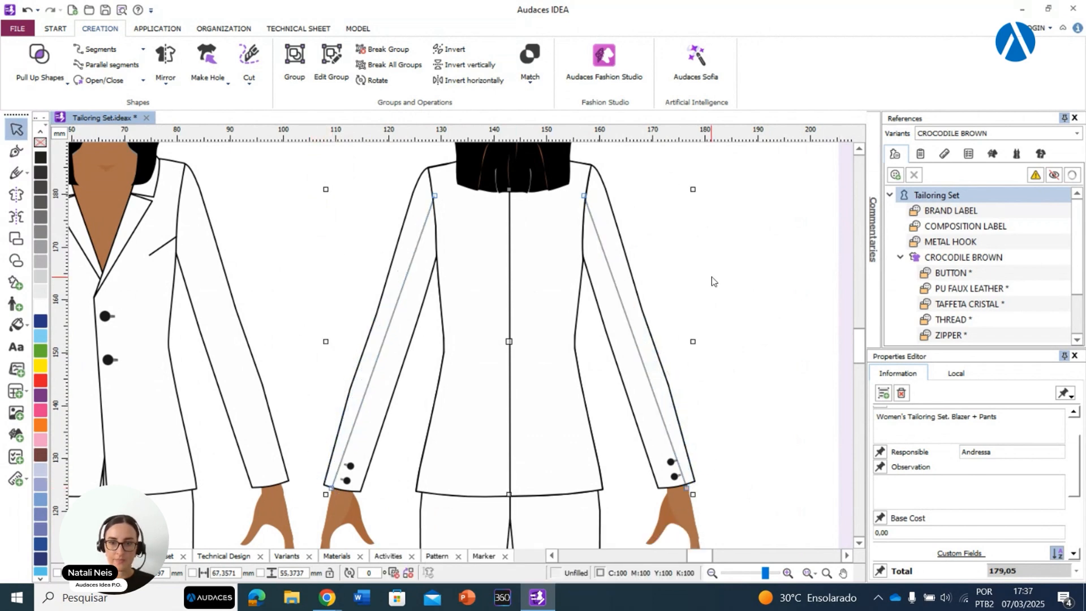
scroll(711, 277, down, 2)
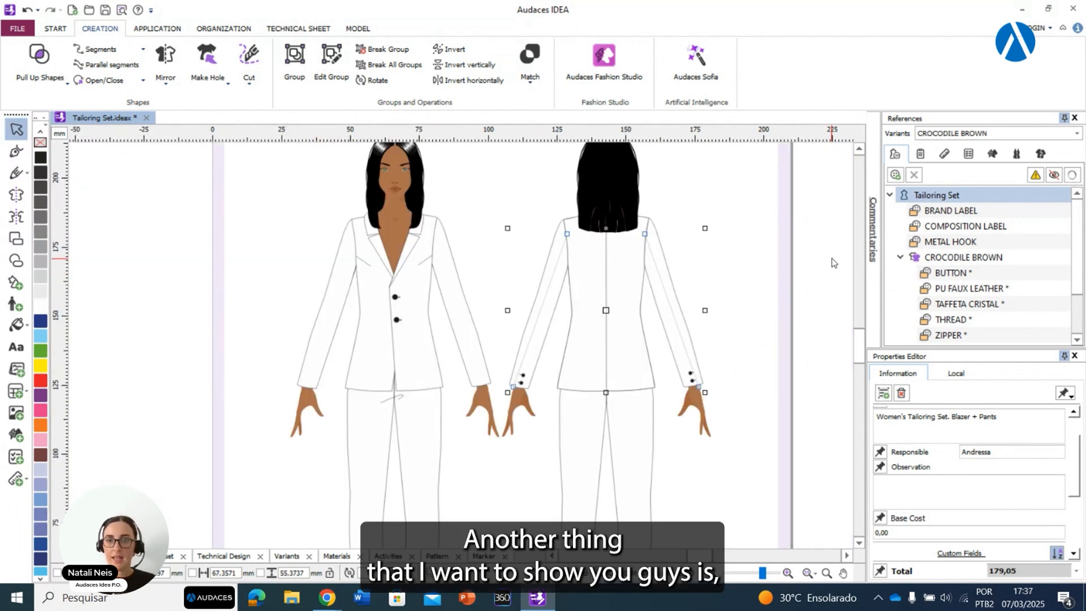
click(834, 259)
Step: Insert the Crocodile Brown swatch as a repeating pattern print and fill both front halves and sleeves of the front-view blazer
scroll(437, 245, down, 3)
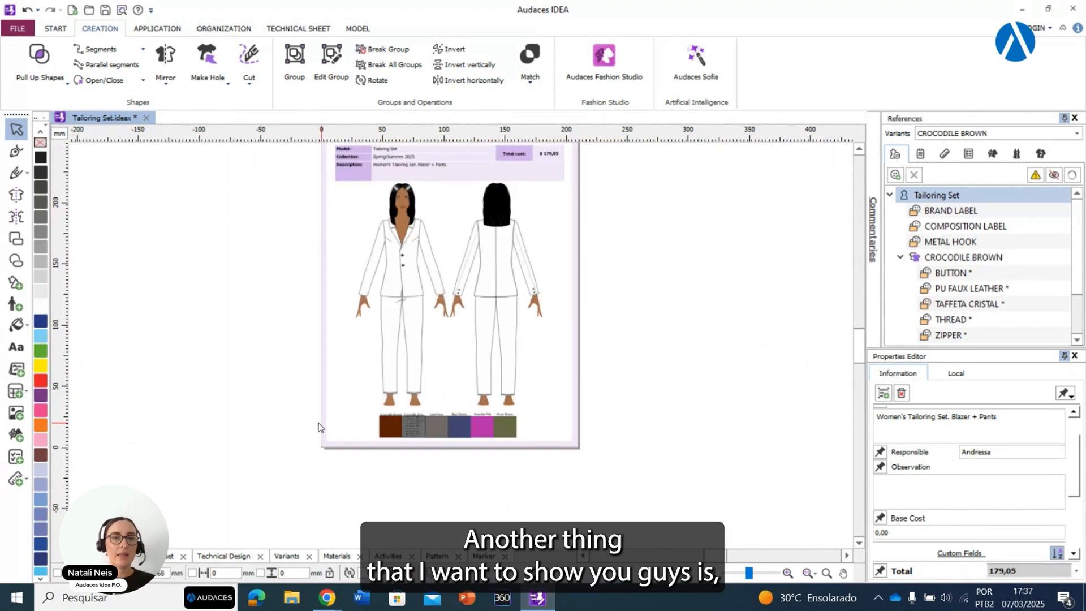
scroll(556, 345, up, 3)
scroll(555, 314, down, 3)
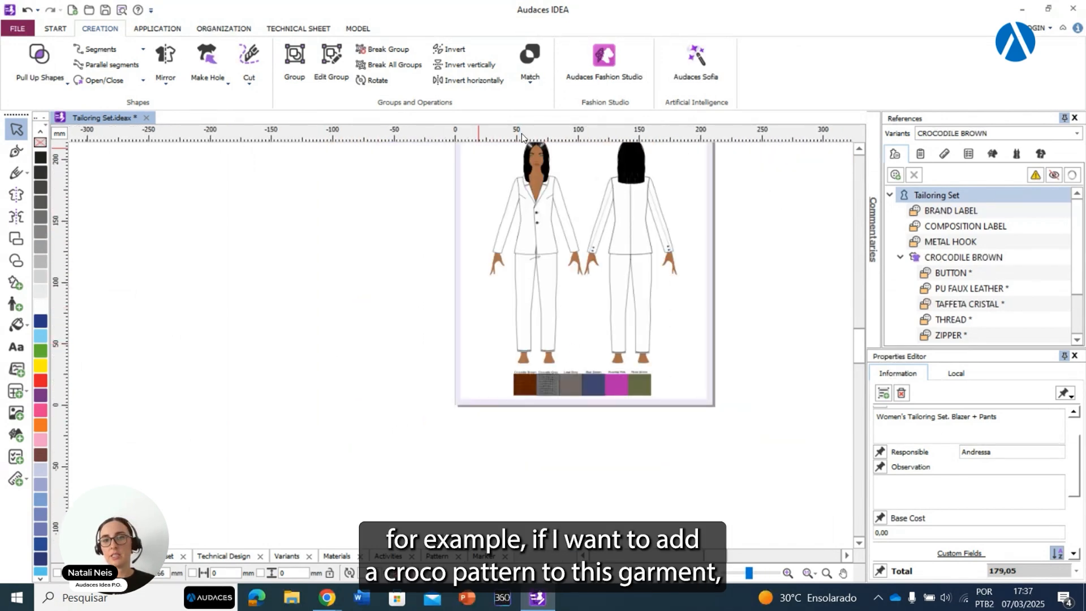
scroll(575, 180, up, 1)
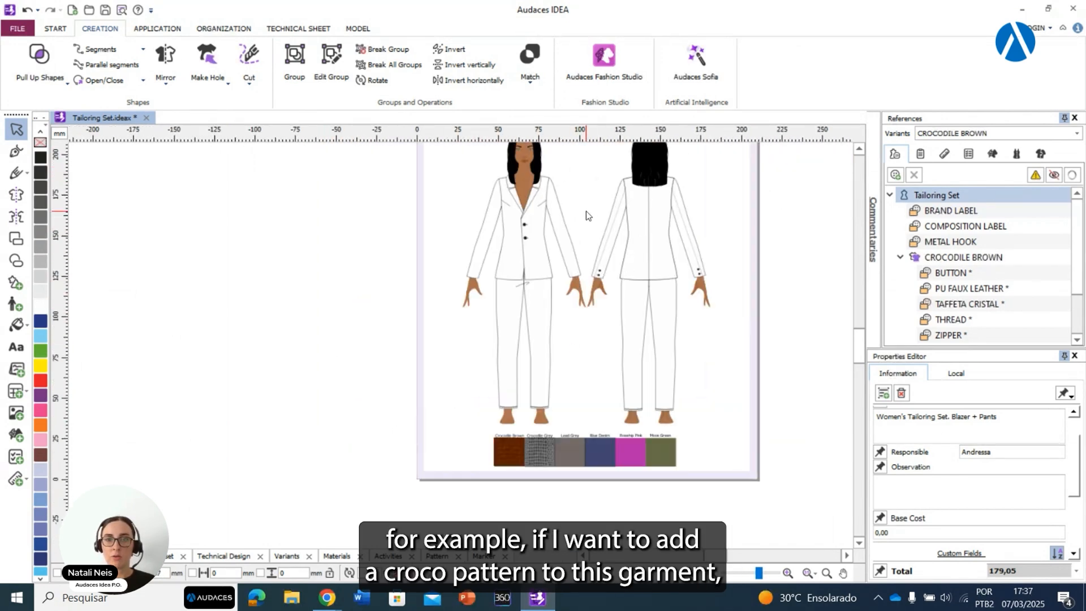
middle_drag(590, 172, 516, 208)
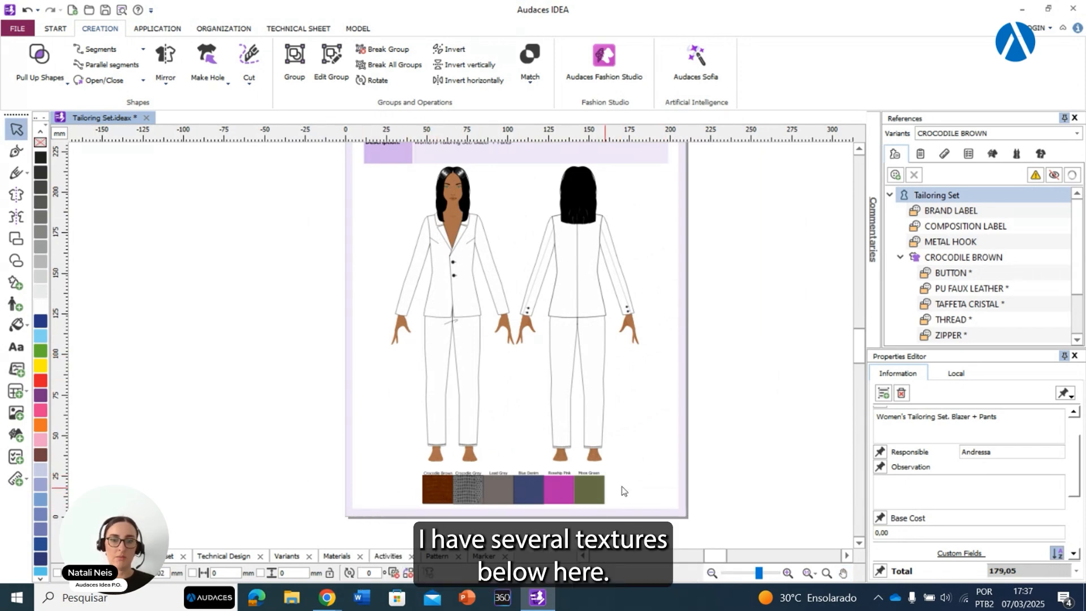
right_click(428, 497)
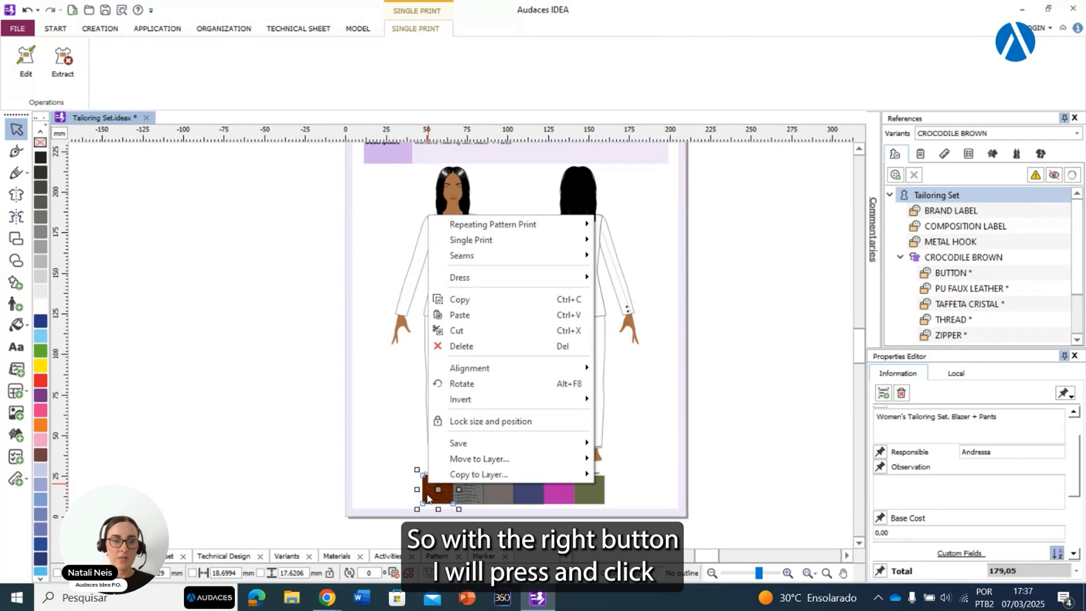
mouse_move(506, 224)
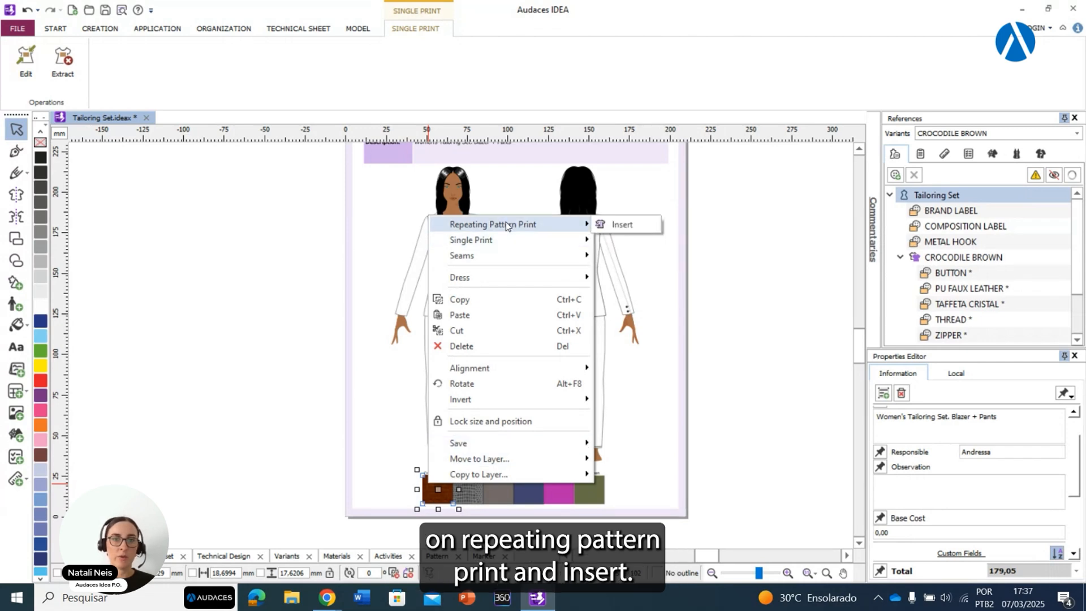
click(617, 225)
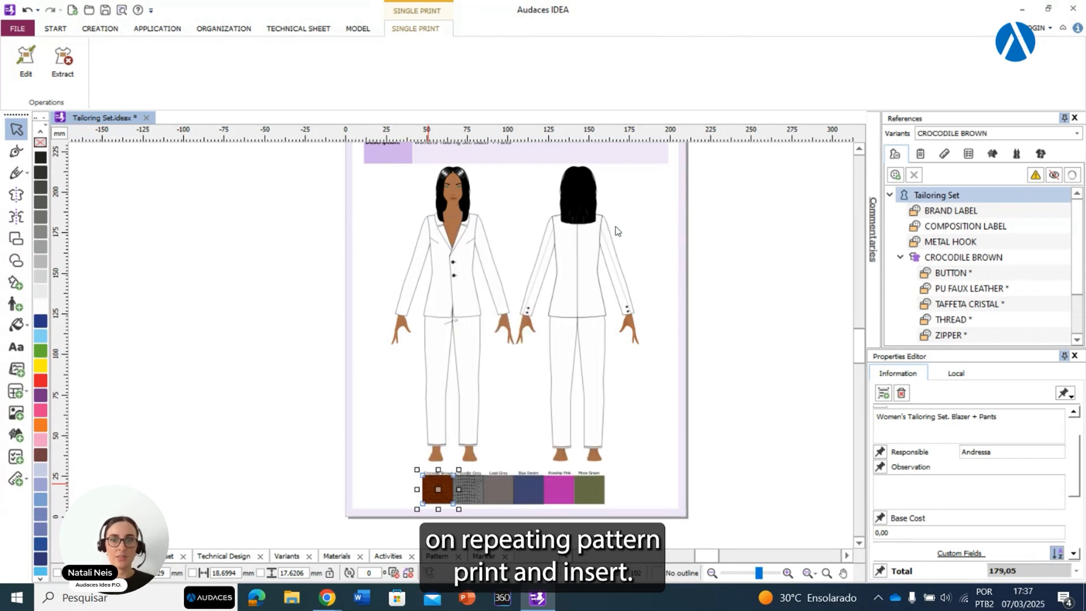
click(471, 290)
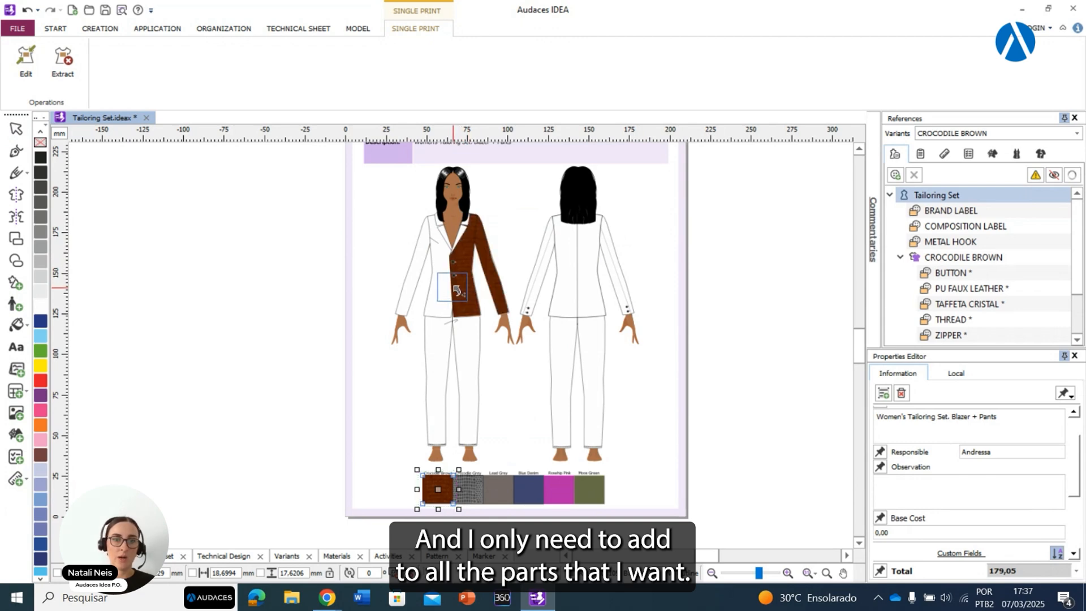
click(446, 291)
Step: Fill the lapels and collar pieces of the front-view blazer with the same crocodile print
scroll(446, 283, up, 3)
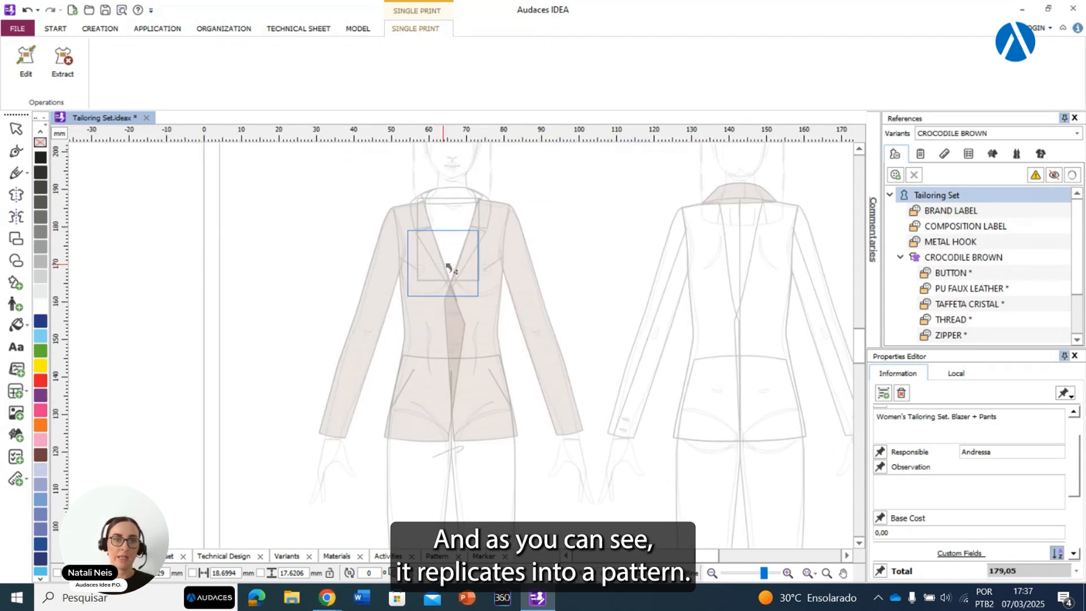
click(435, 249)
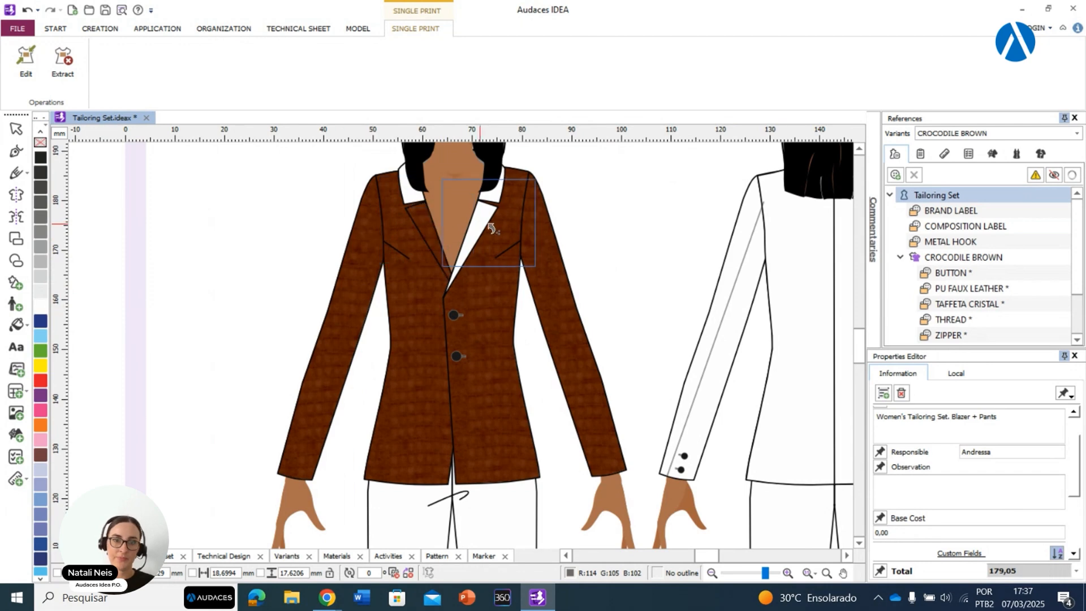
click(493, 203)
click(497, 199)
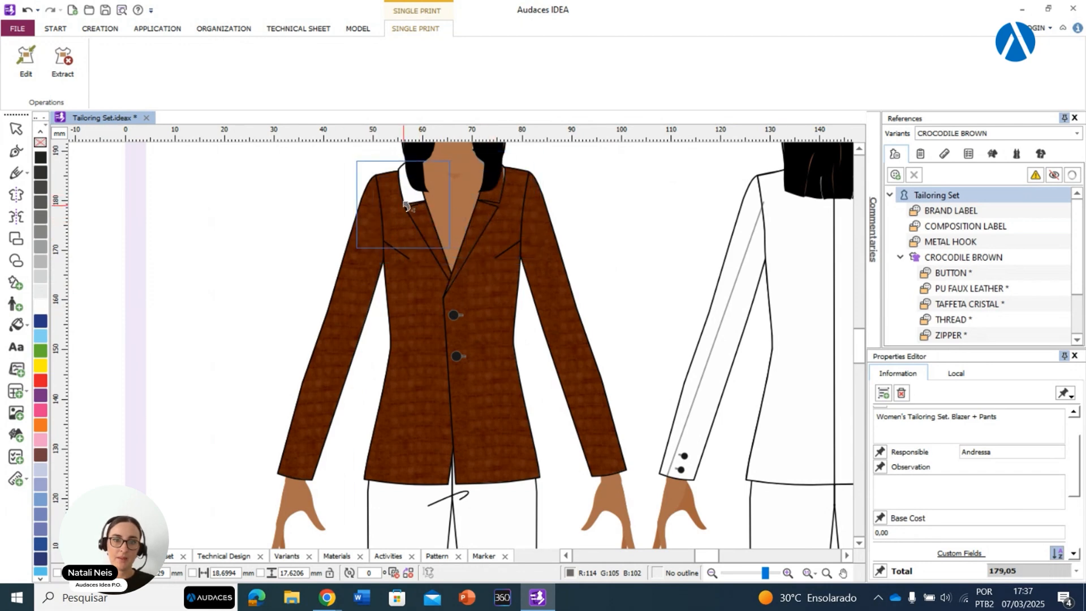
click(410, 201)
Step: Apply the Crocodile Brown print to the front-view trousers and the remaining pieces of the back view
scroll(509, 232, down, 3)
scroll(468, 385, up, 3)
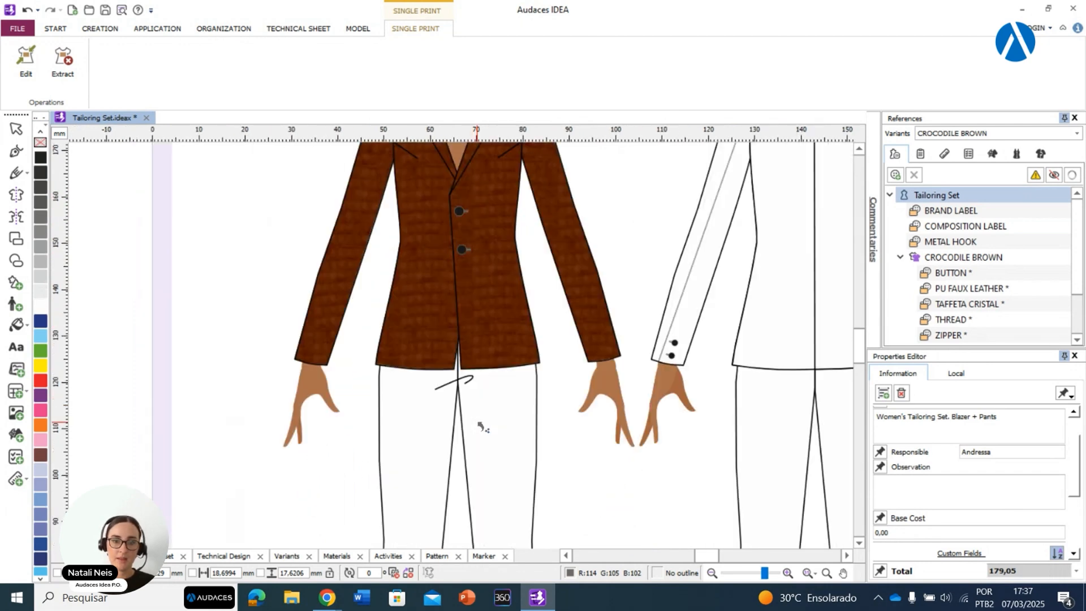
click(475, 408)
scroll(575, 300, down, 4)
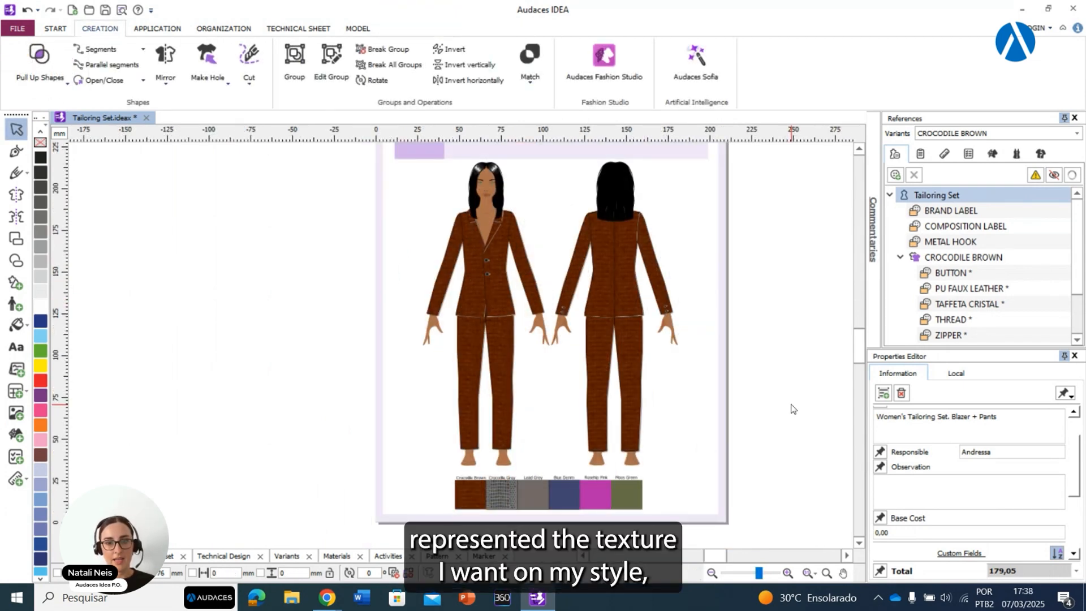
Step: Select only the copied brown blazer on the Audaces Sofia sheet and open it in Audaces Sofia
scroll(787, 408, down, 1)
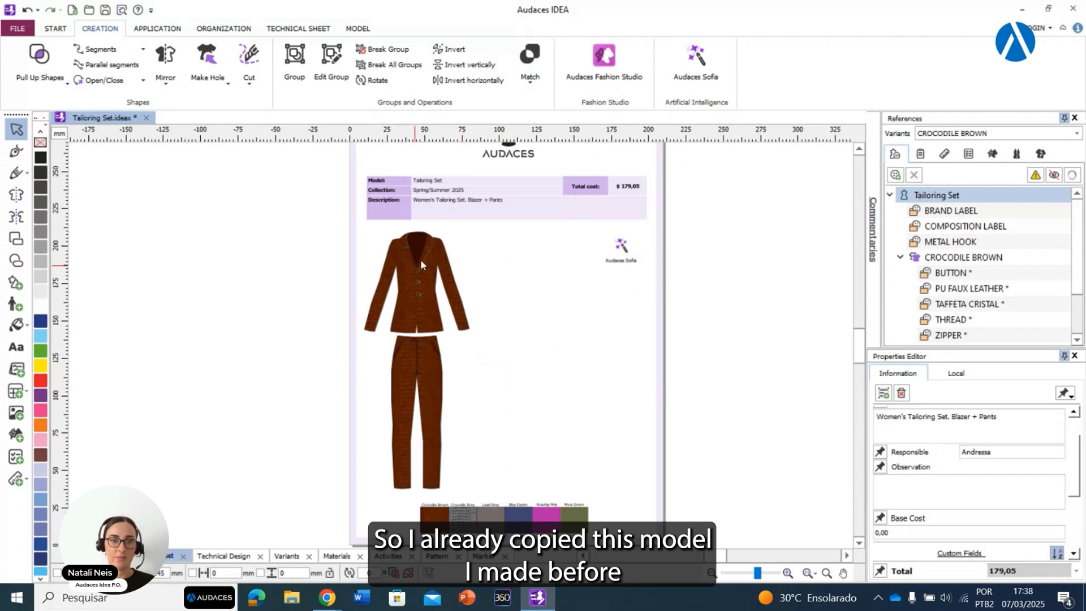
scroll(421, 263, up, 2)
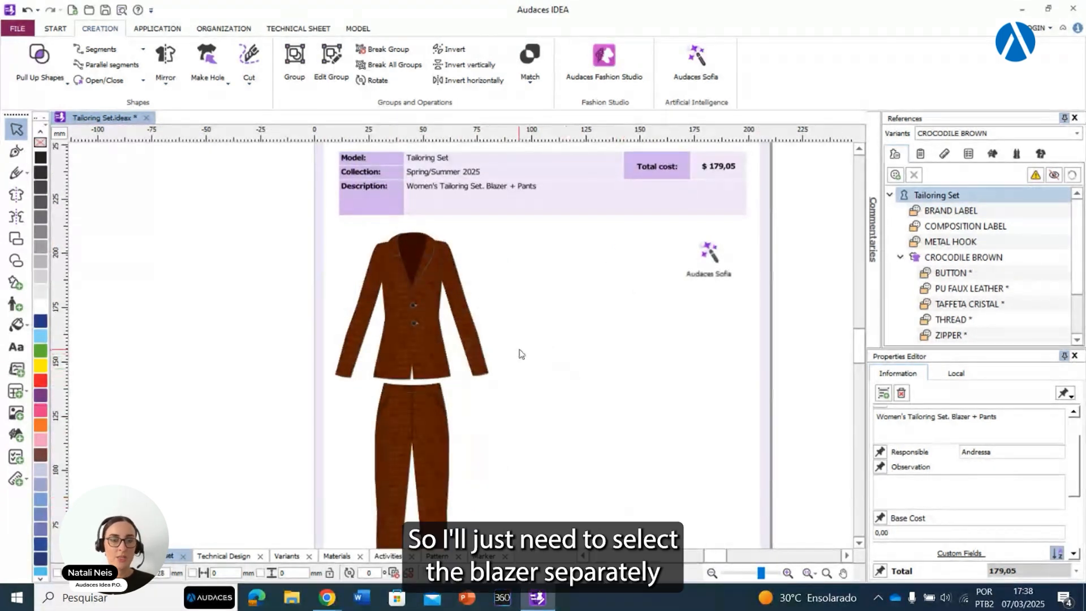
click(407, 305)
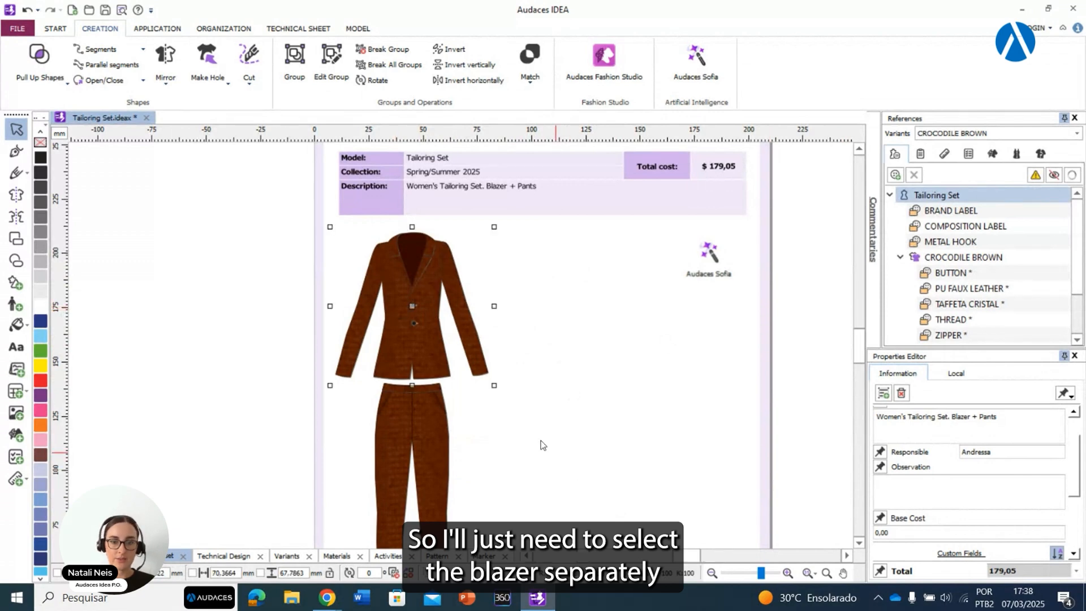
click(711, 60)
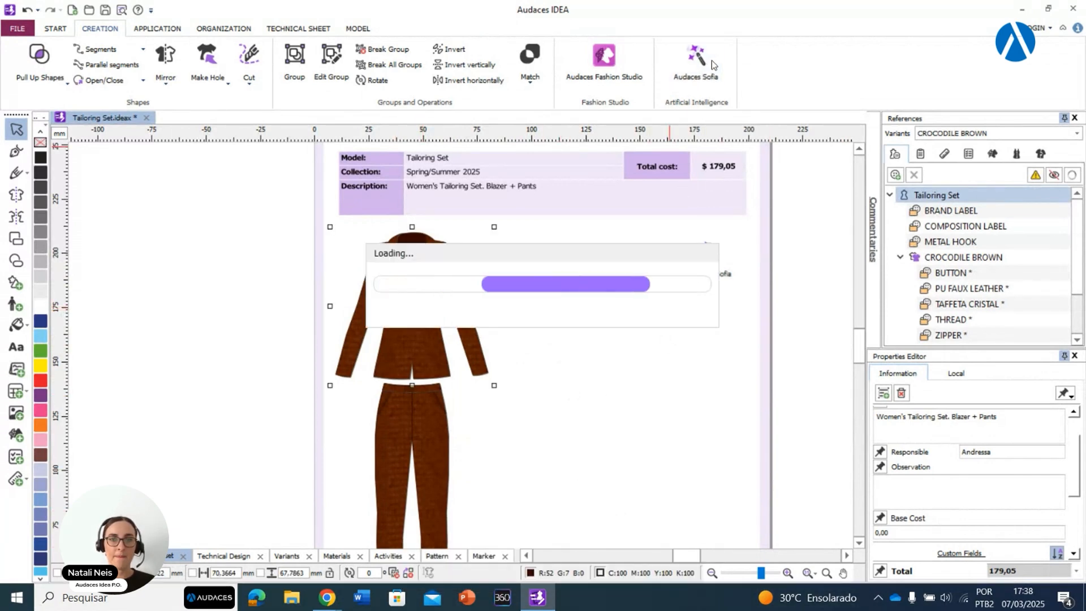
Step: Recreate the selected brown blazer as one realistic image using the description "croco leather blazer"
click(450, 273)
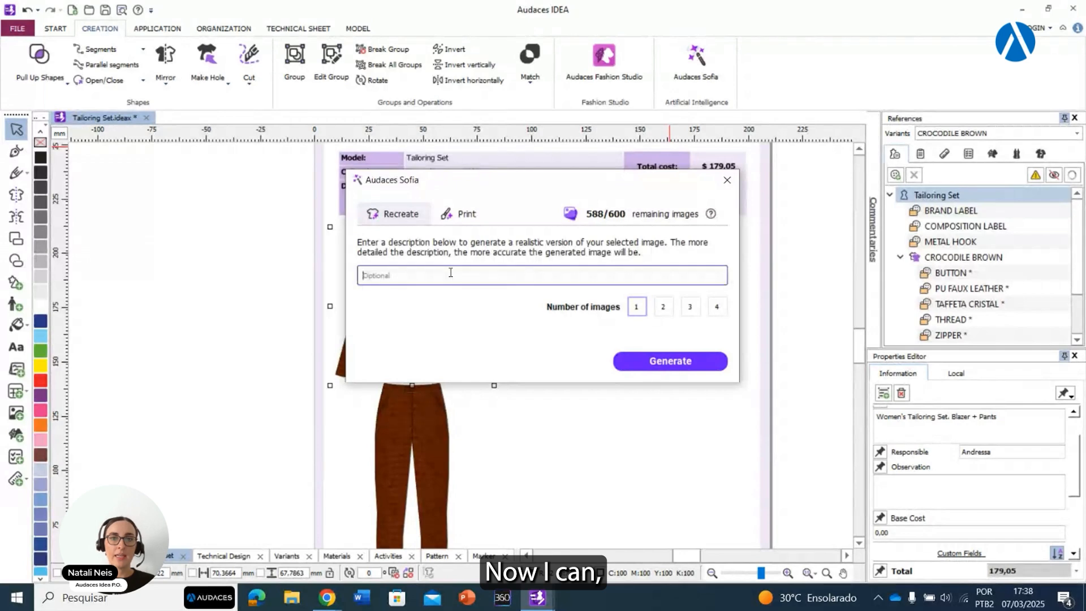
drag(495, 185, 657, 177)
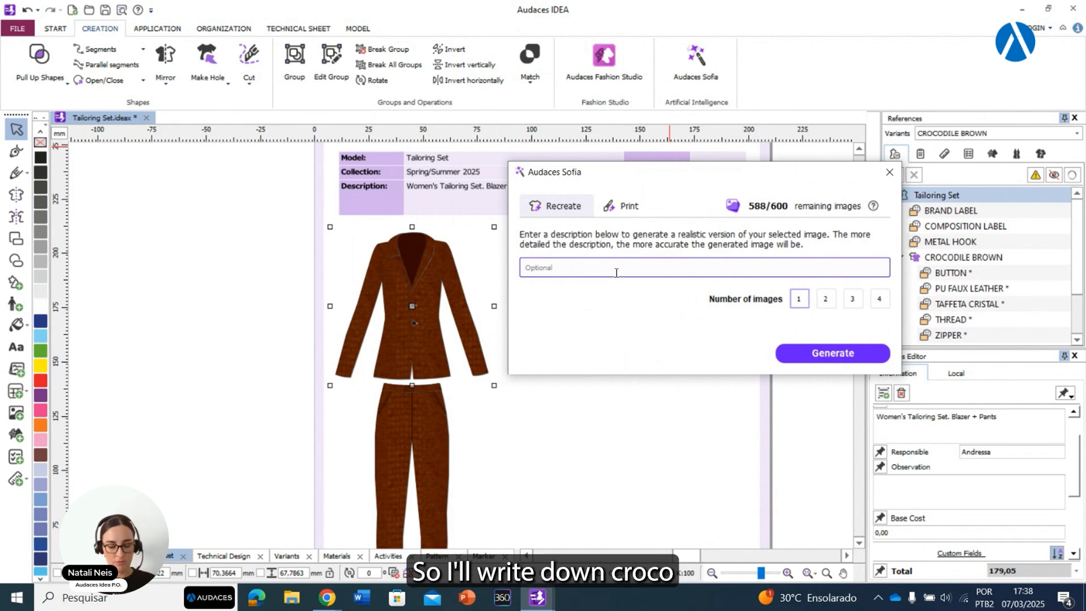
text(l)
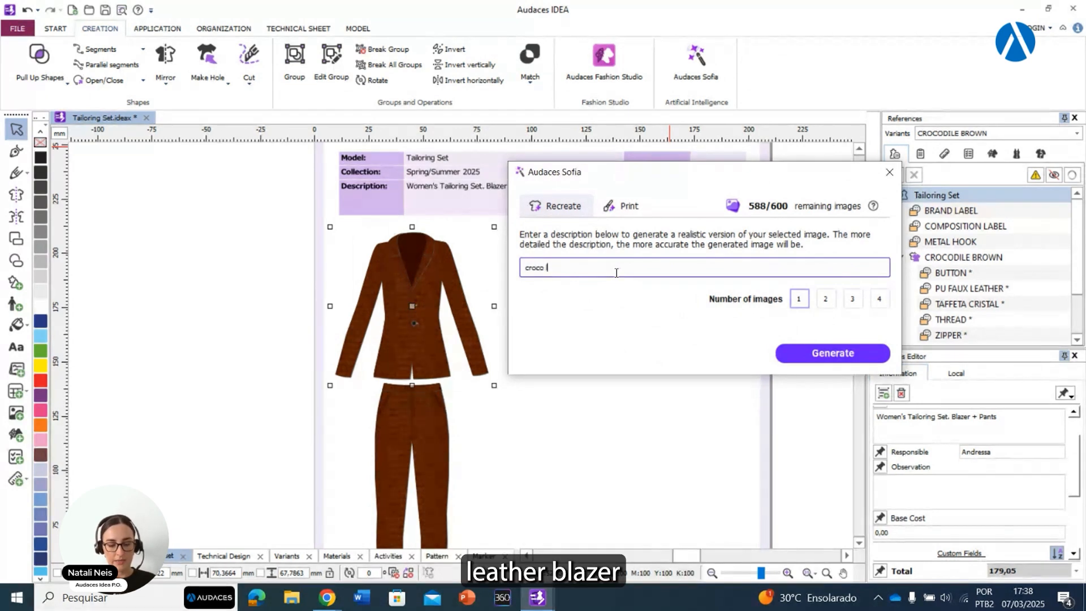
text(eather )
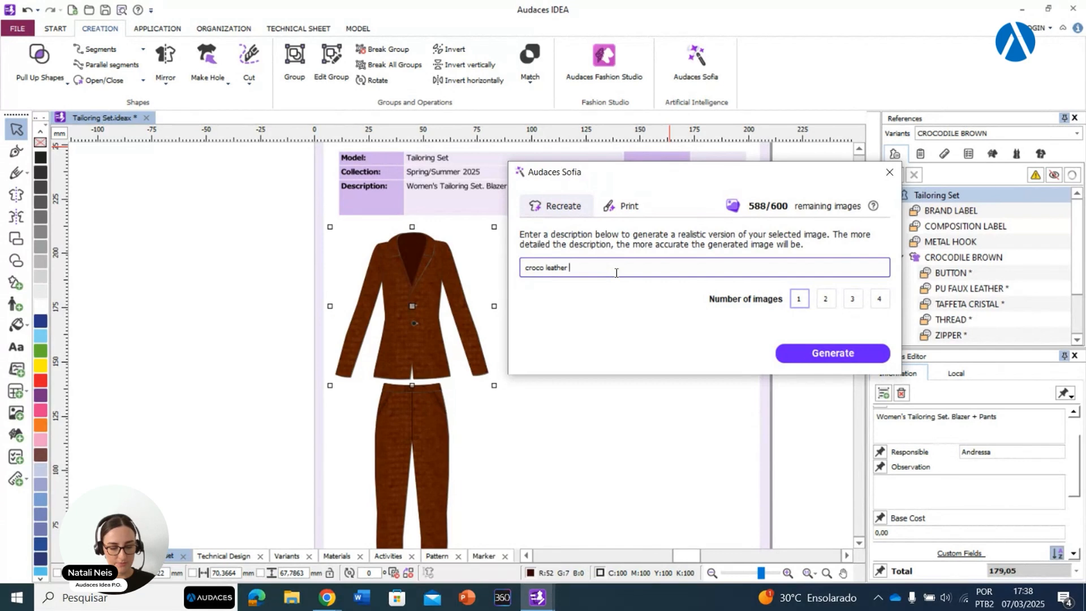
text(blazer)
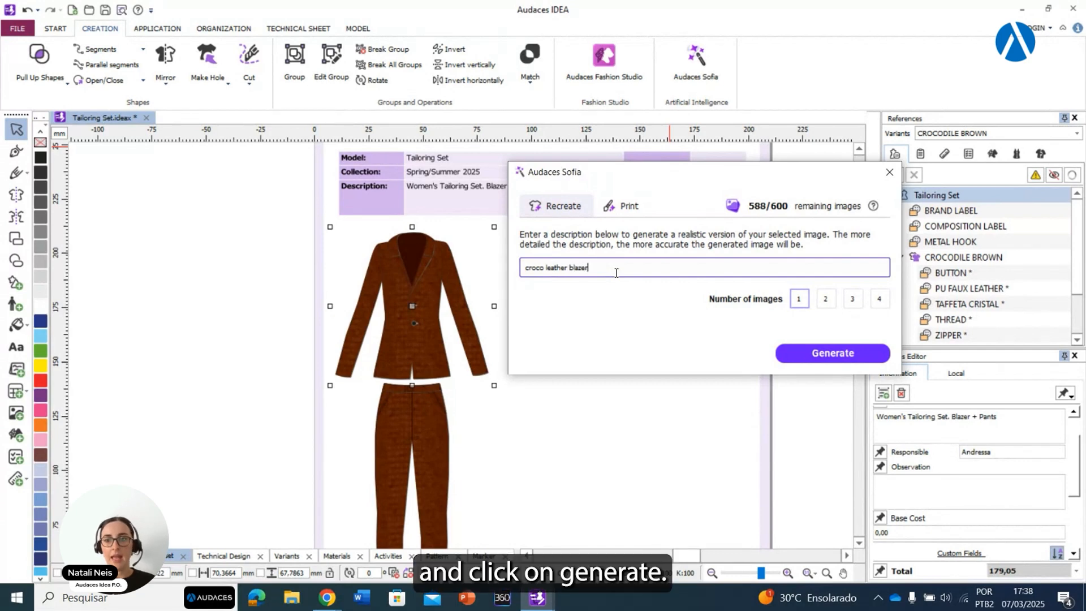
click(833, 354)
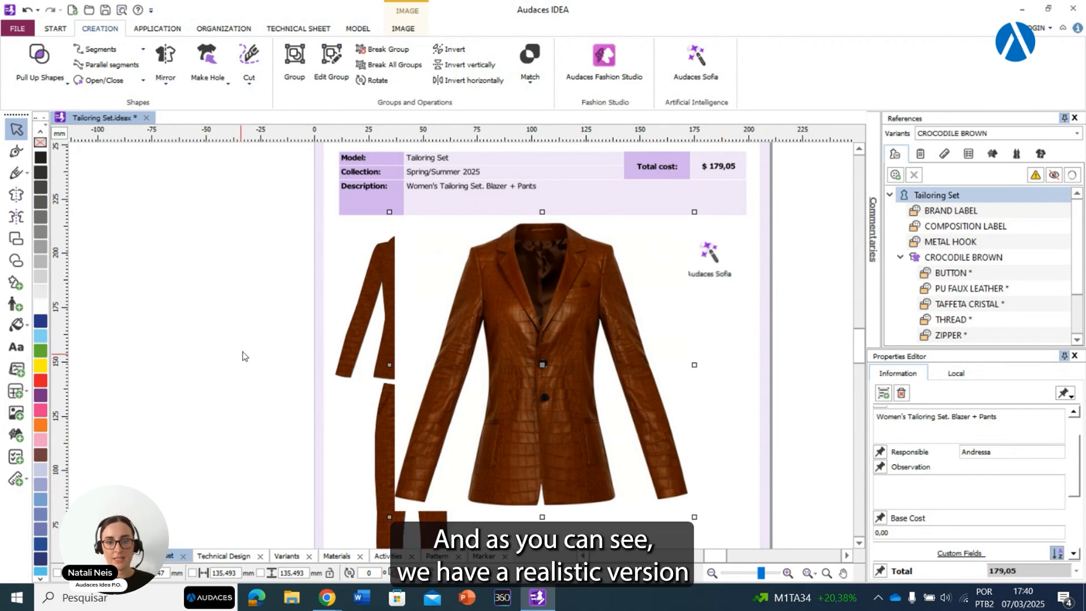
click(247, 351)
click(624, 334)
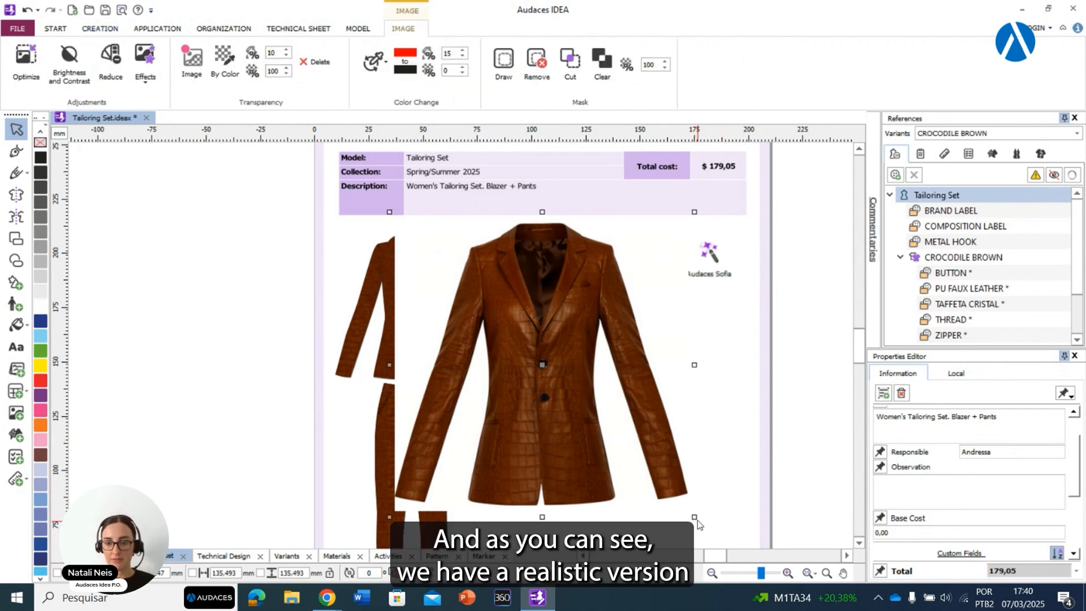
drag(692, 515, 544, 372)
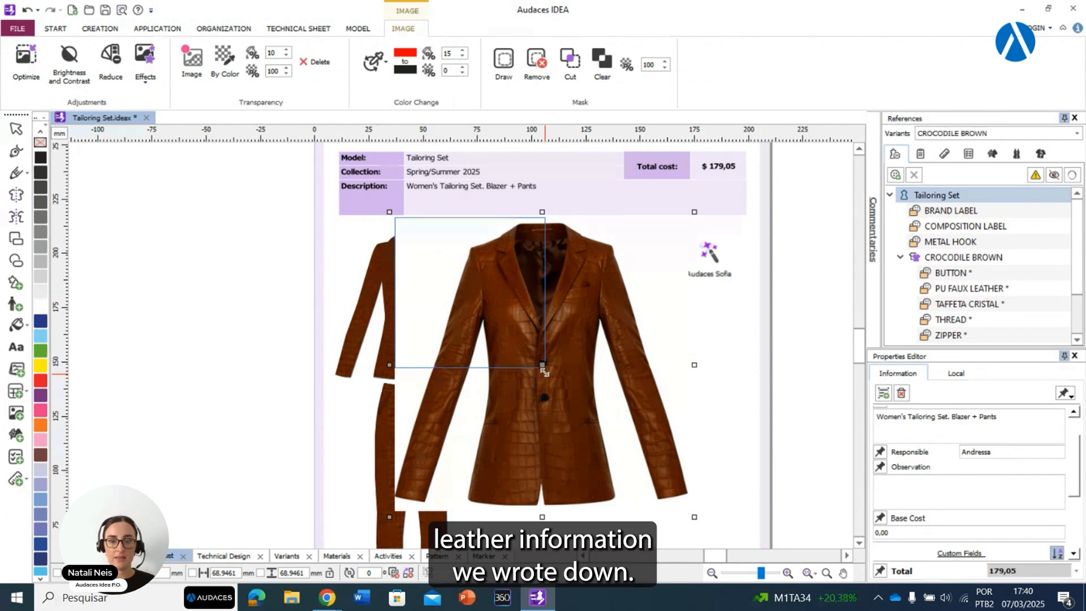
drag(451, 331, 571, 334)
key(ctrl+z)
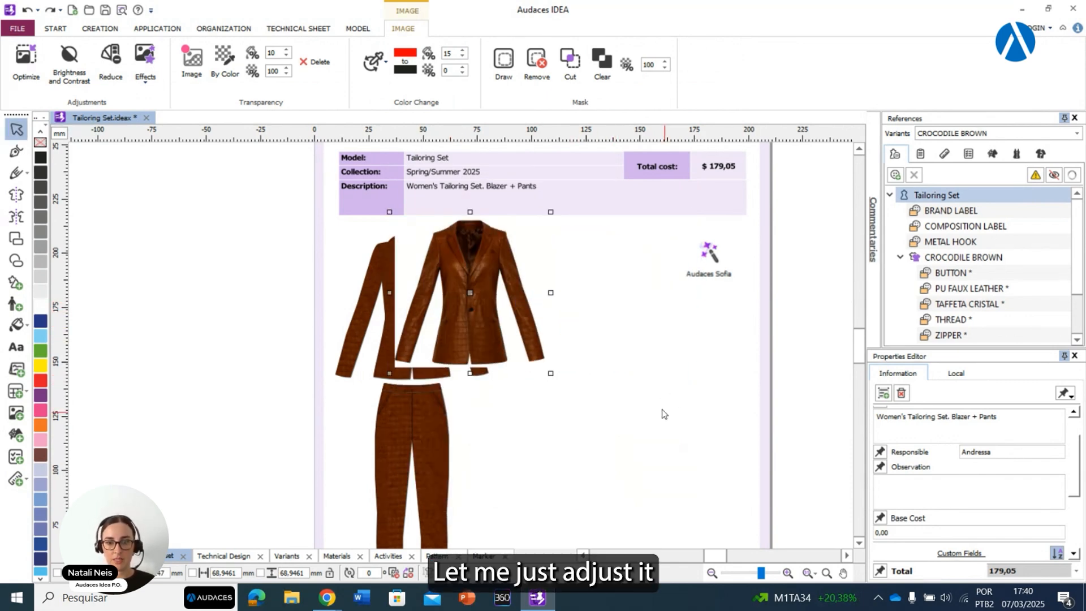
drag(565, 383, 694, 517)
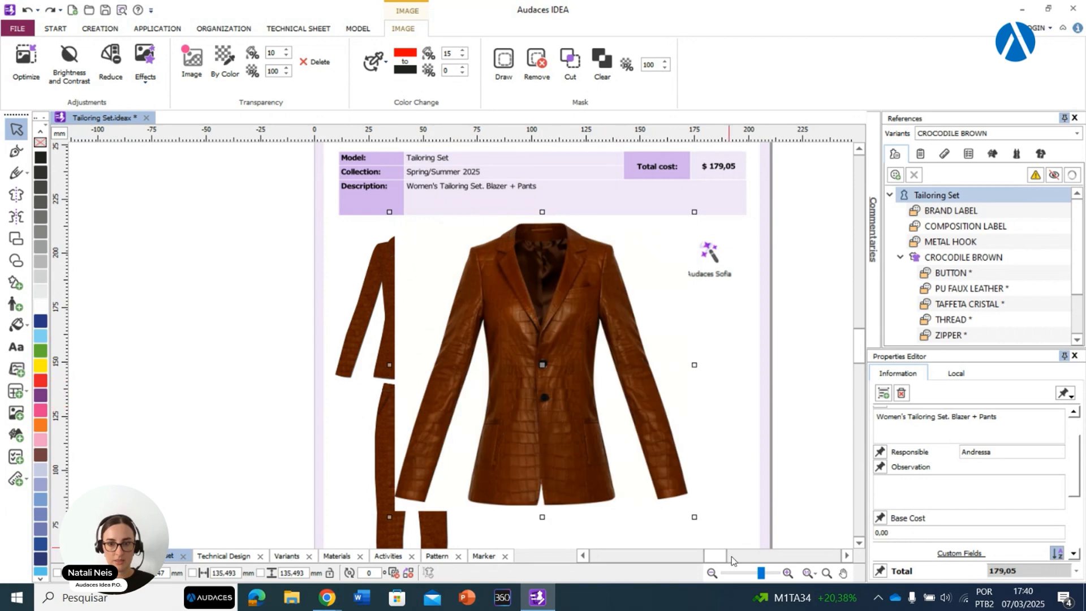
Step: Scale the generated blazer image down to about 72 mm square and place it beside the original blazer drawing
drag(636, 470, 550, 394)
drag(501, 339, 476, 322)
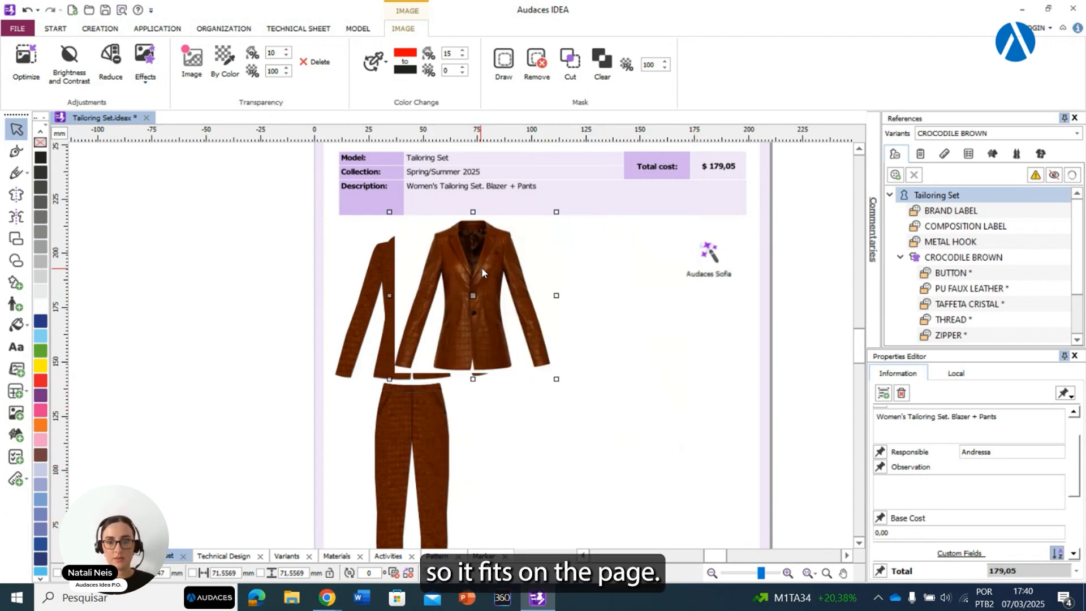
drag(480, 267, 609, 274)
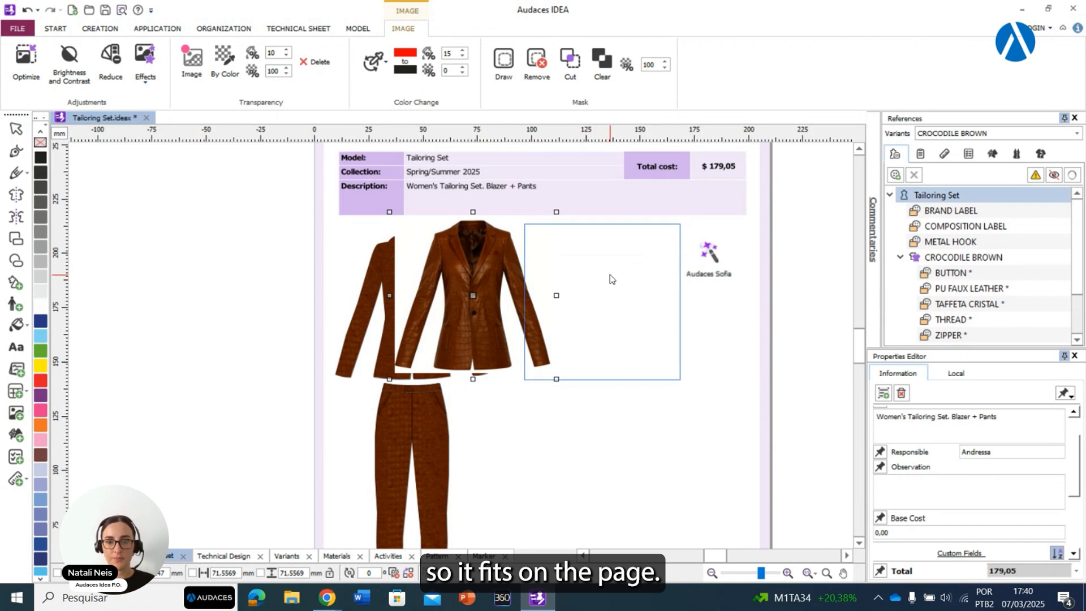
click(257, 425)
Step: Select the brown trousers and recreate them in Audaces Sofia as one realistic image described as "croco leather pants"
scroll(404, 453, down, 2)
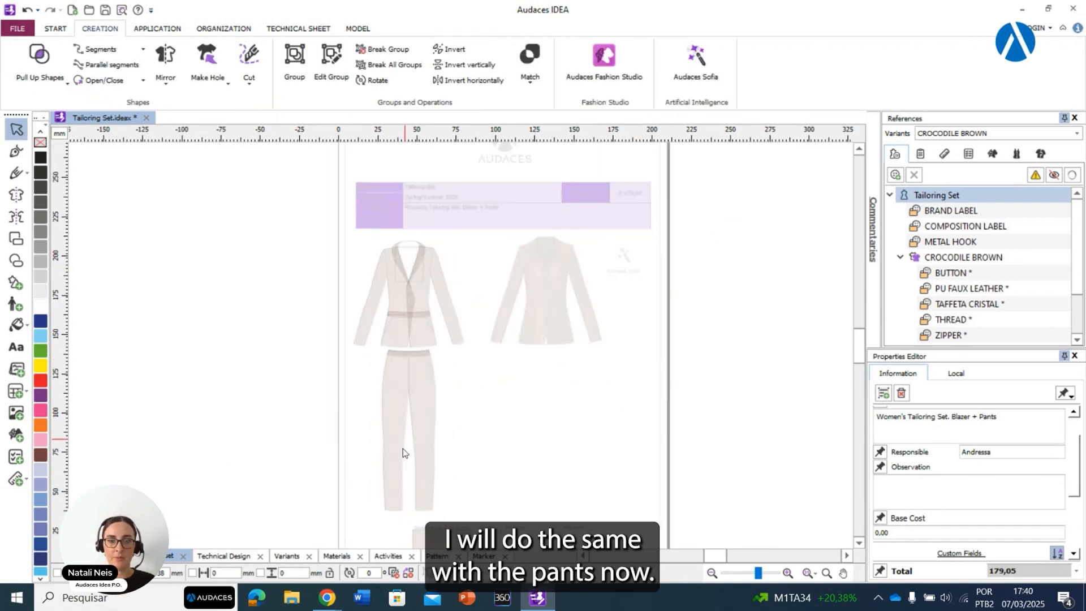
scroll(404, 452, up, 2)
click(423, 347)
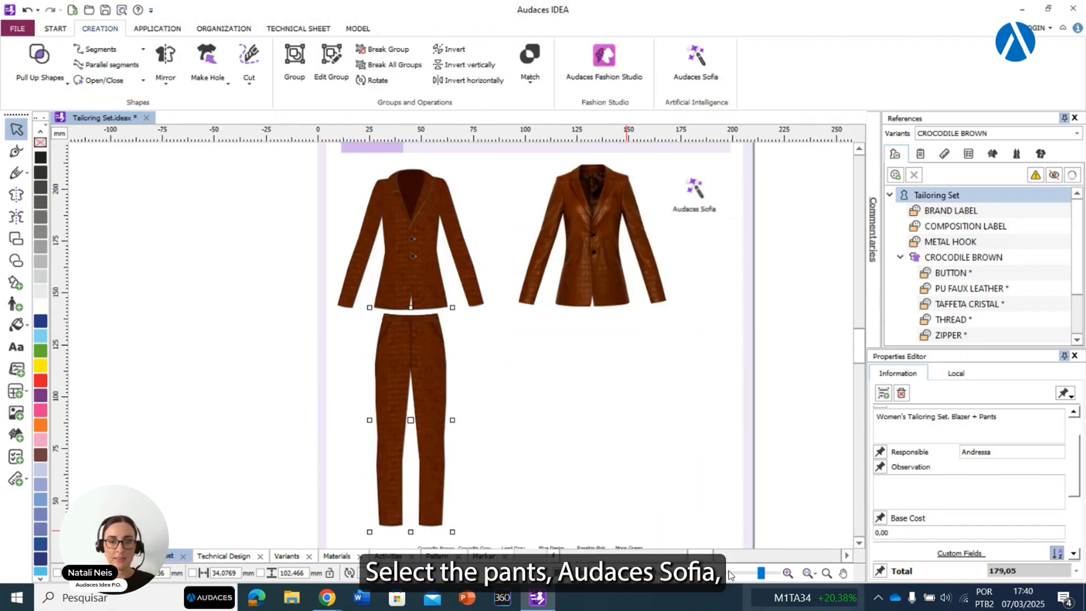
click(702, 81)
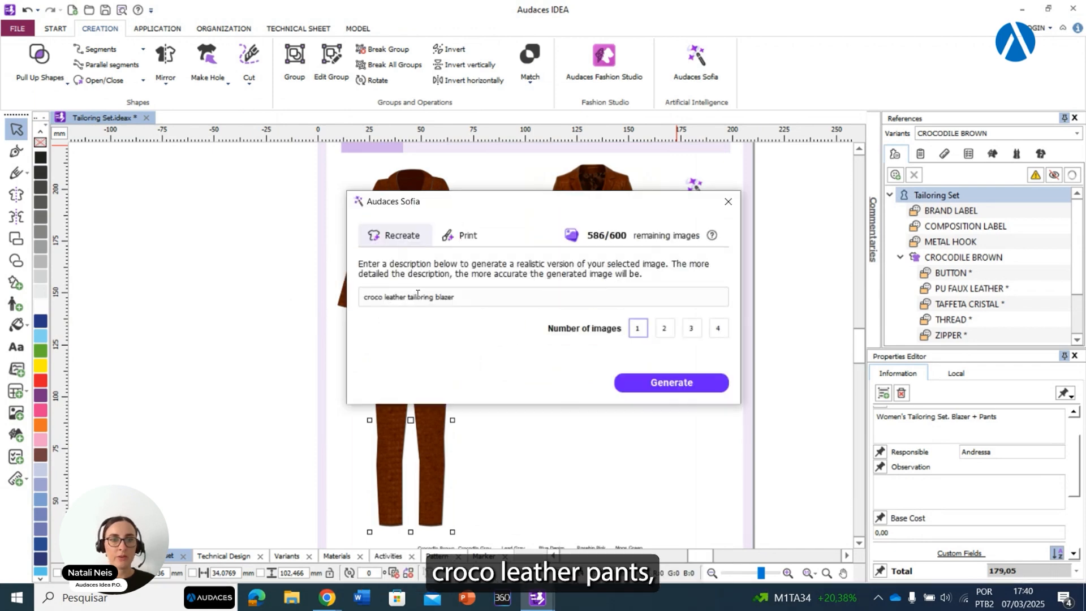
drag(407, 296, 609, 318)
text(pant)
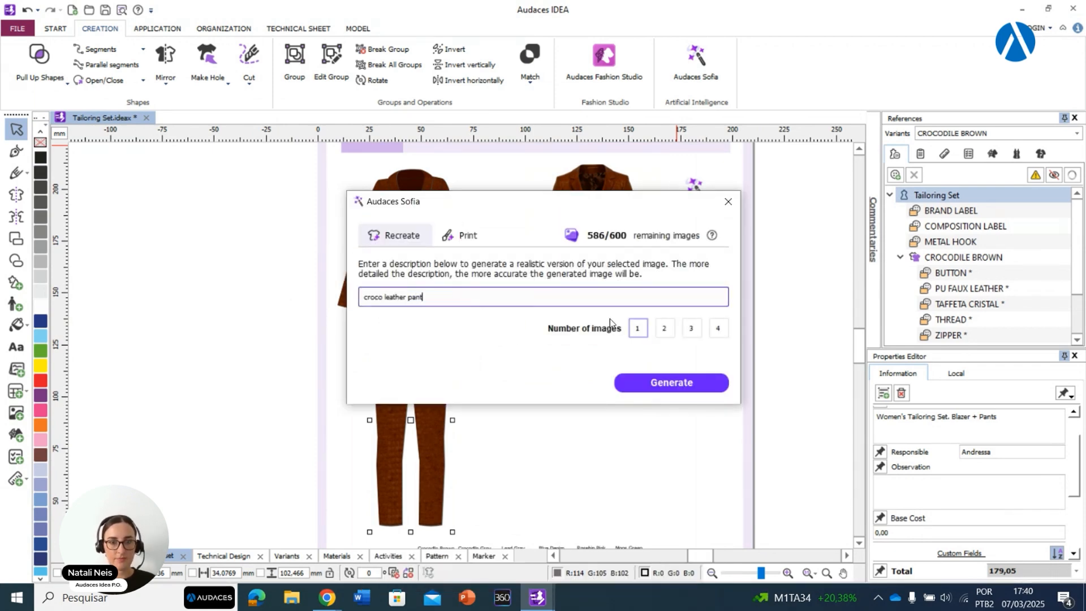
text(s)
click(693, 395)
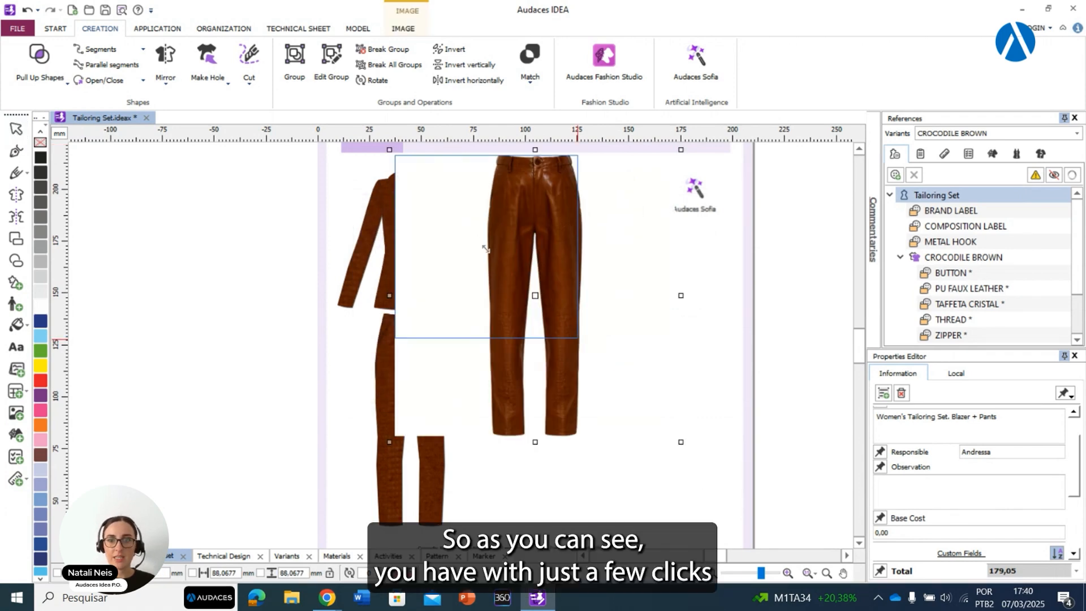
Step: Scale down the generated trousers image and place it below the realistic blazer, sized to match the original trousers drawing
drag(680, 440, 577, 339)
drag(489, 184, 590, 353)
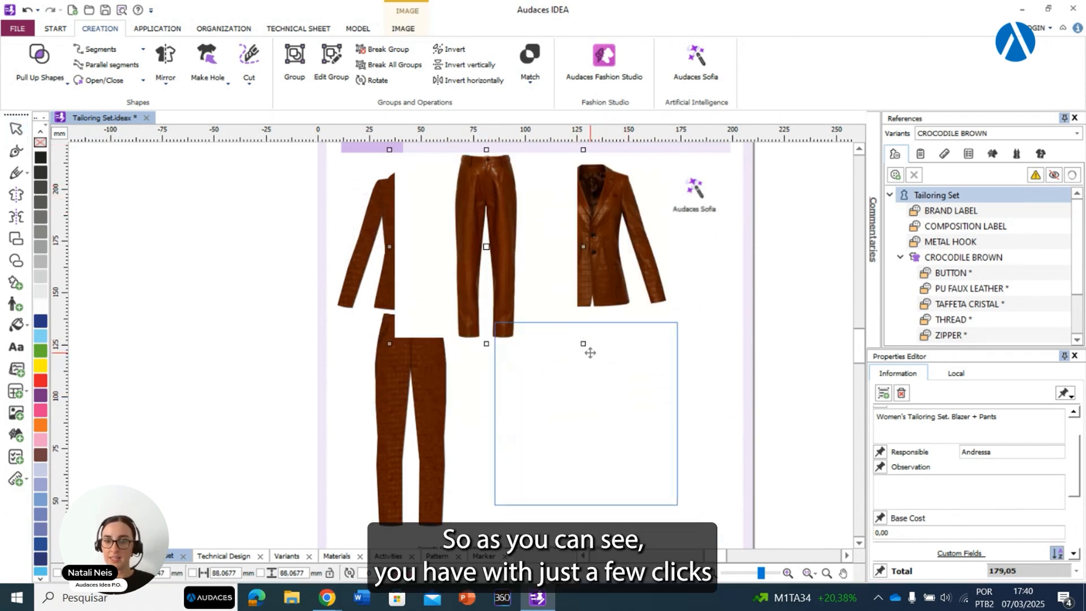
mouse_move(676, 509)
mouse_down()
mouse_move(701, 539)
mouse_move(708, 526)
mouse_up()
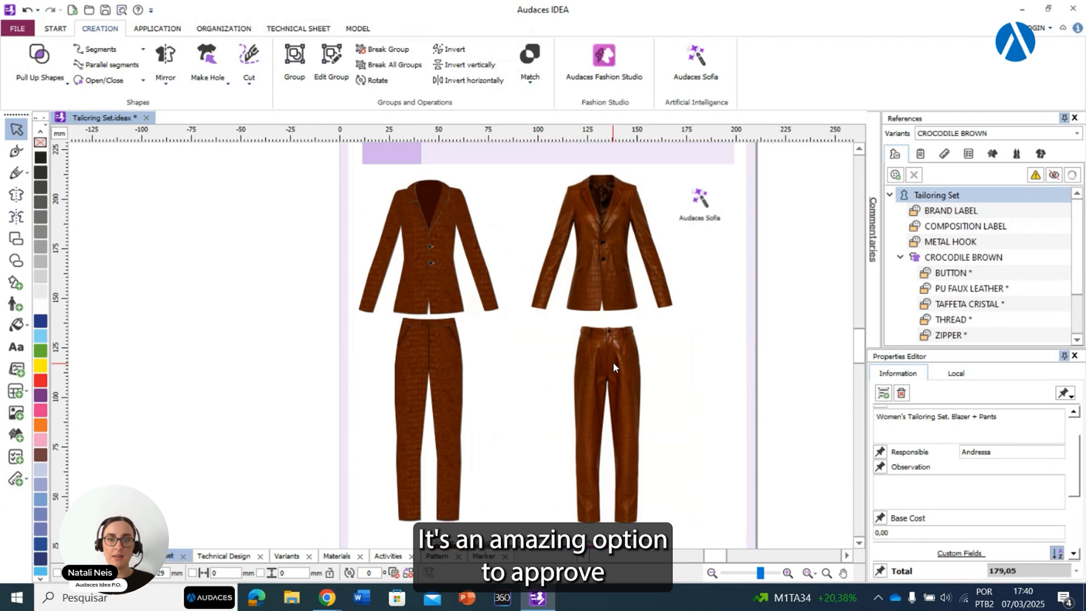
Step: Examine the Technical Design sheet, covering the blazer's label and button details and the trousers' pocket and waistband details
click(593, 354)
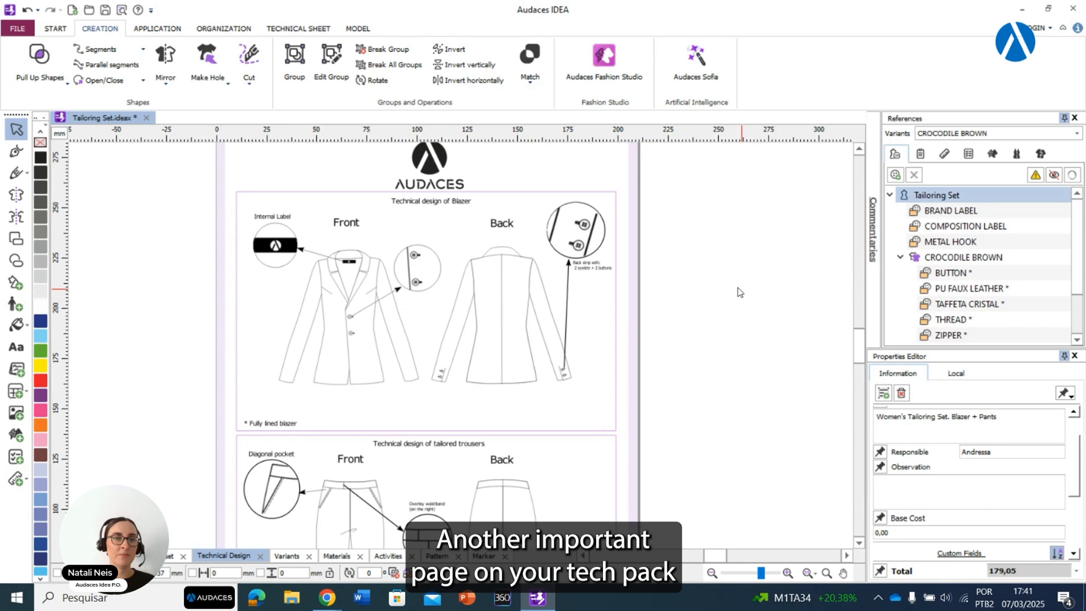
scroll(735, 288, down, 2)
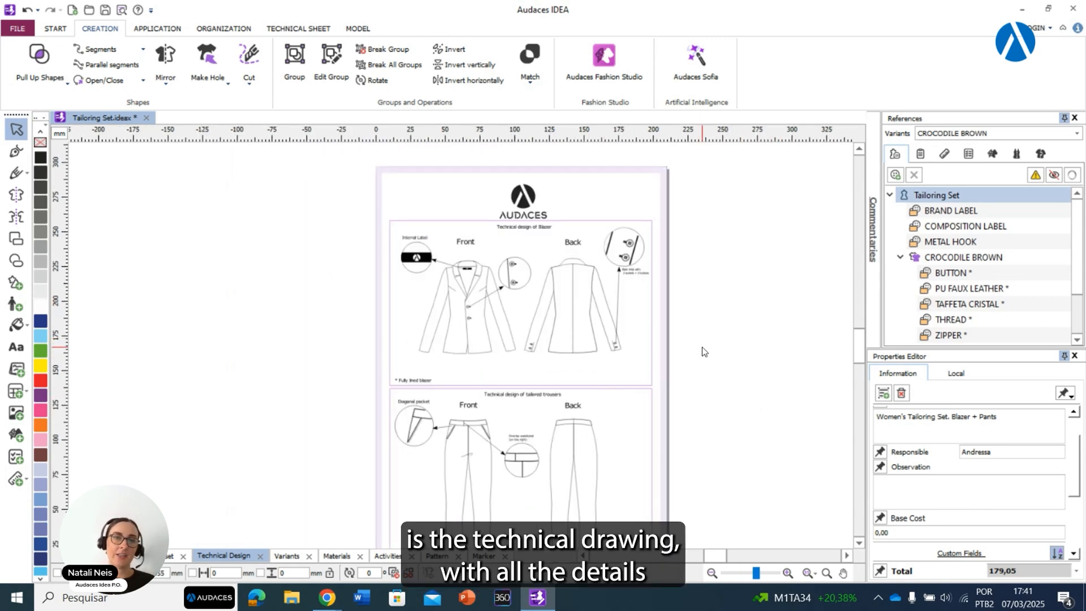
scroll(719, 407, up, 1)
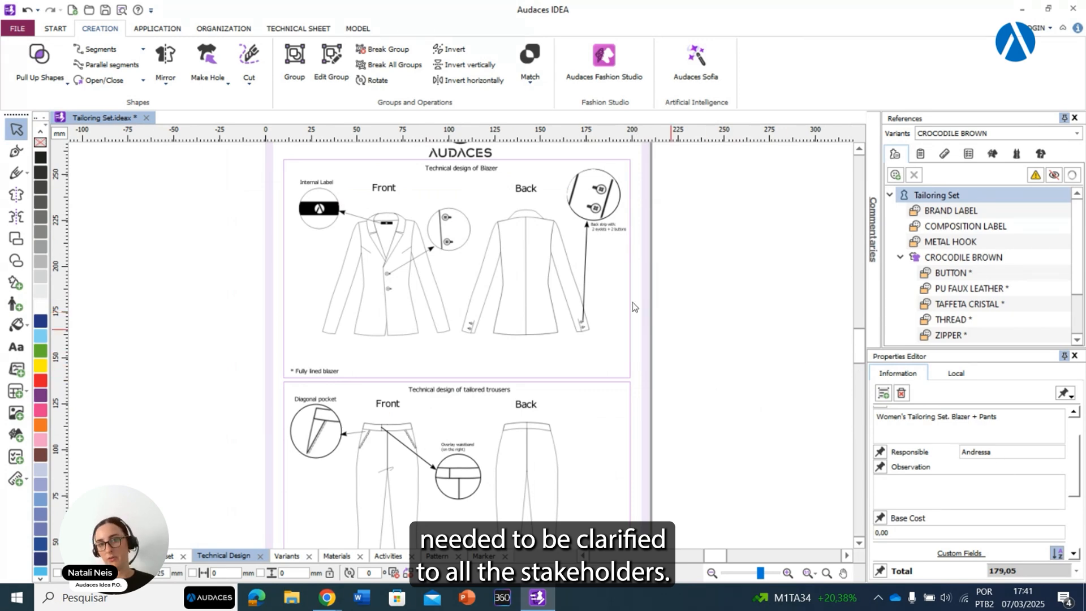
scroll(383, 270, up, 3)
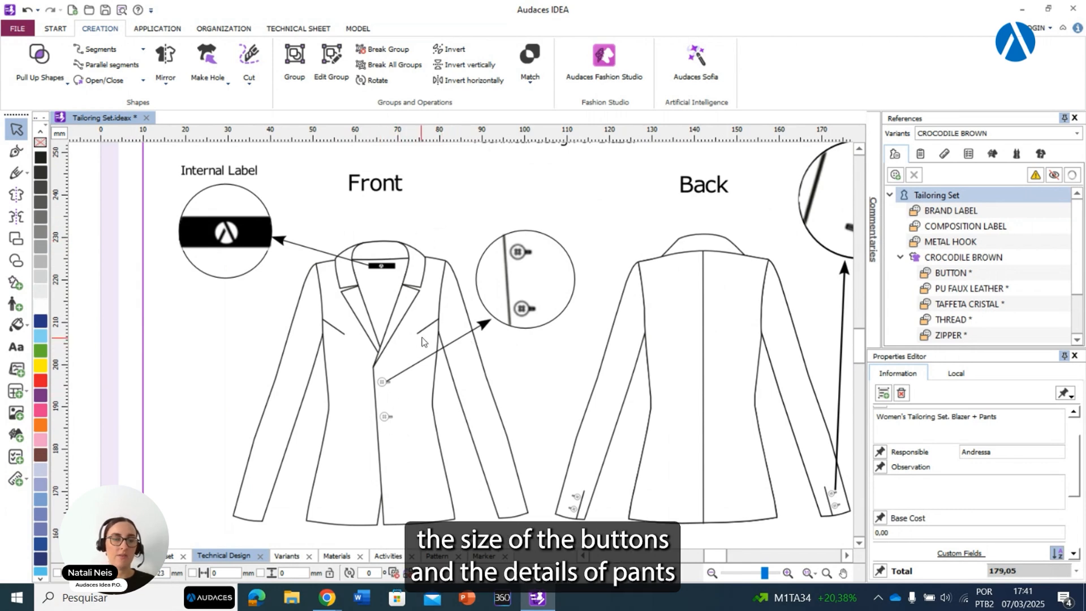
scroll(418, 334, down, 4)
scroll(463, 444, up, 2)
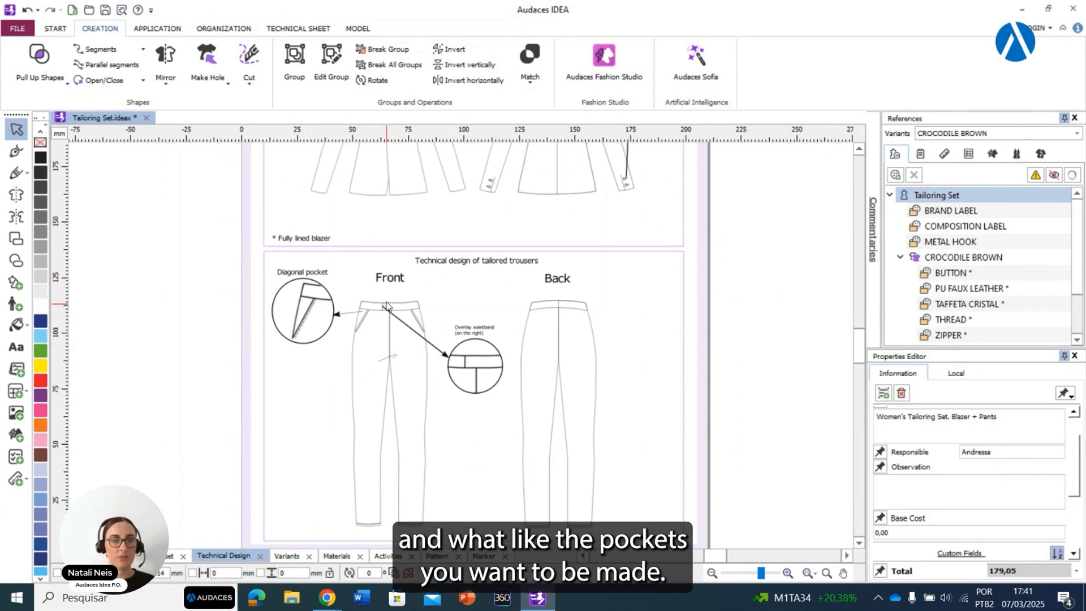
scroll(583, 320, down, 4)
scroll(682, 364, up, 2)
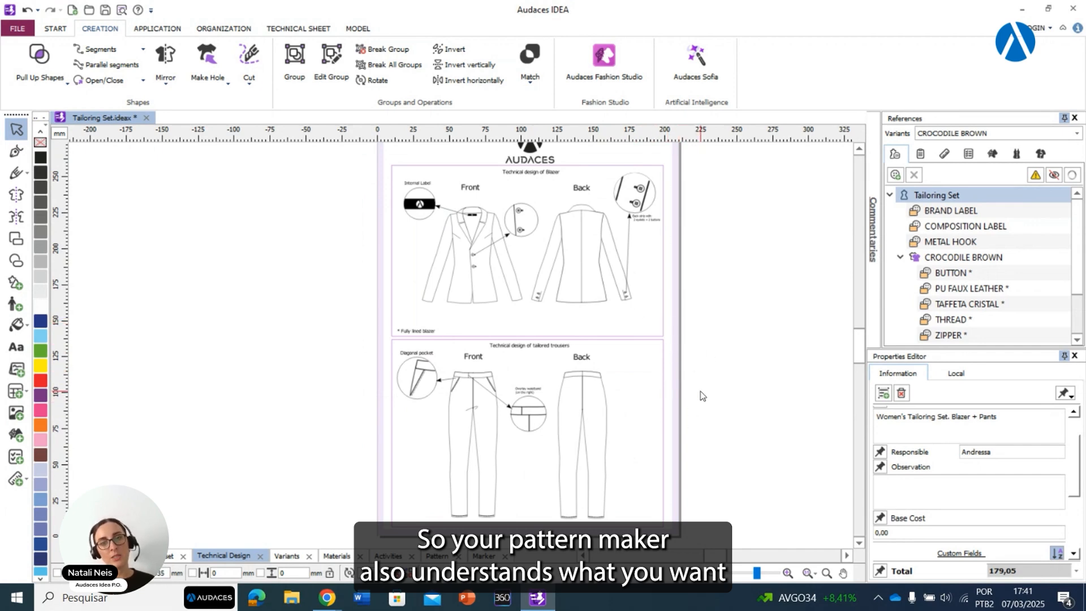
scroll(704, 375, down, 3)
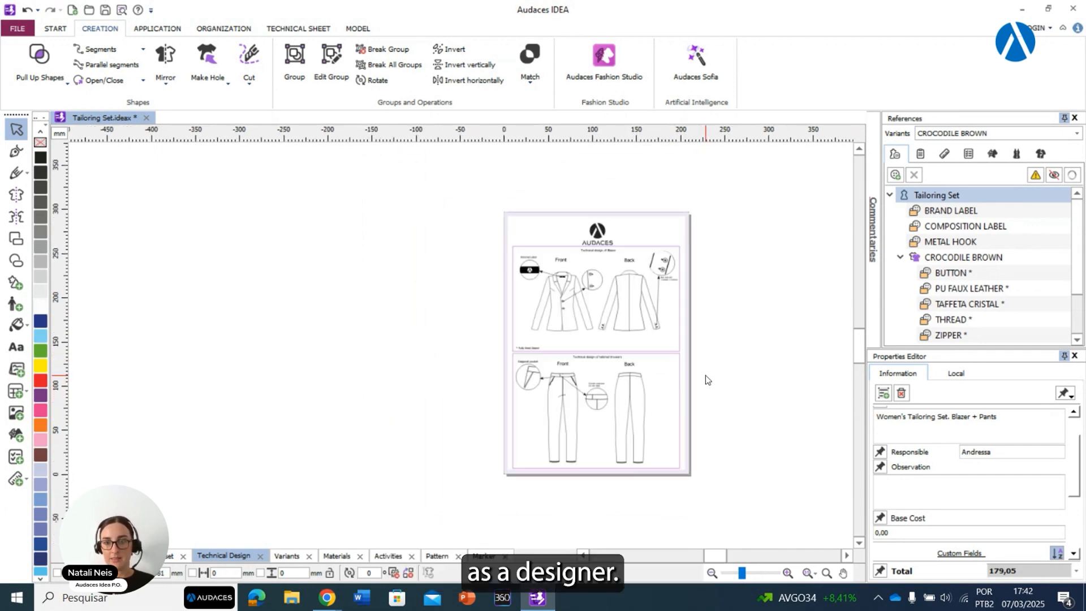
scroll(733, 359, up, 1)
scroll(685, 397, up, 1)
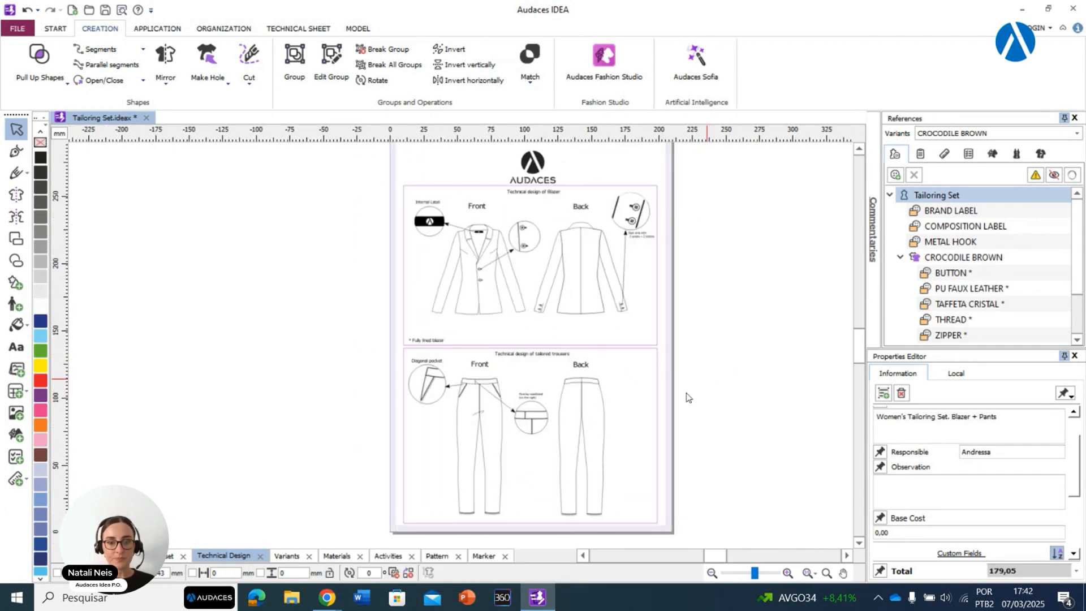
Step: Examine the Variants sheet with the colourways, sizes and front and back drawings of the tailoring set
click(286, 556)
scroll(497, 404, up, 2)
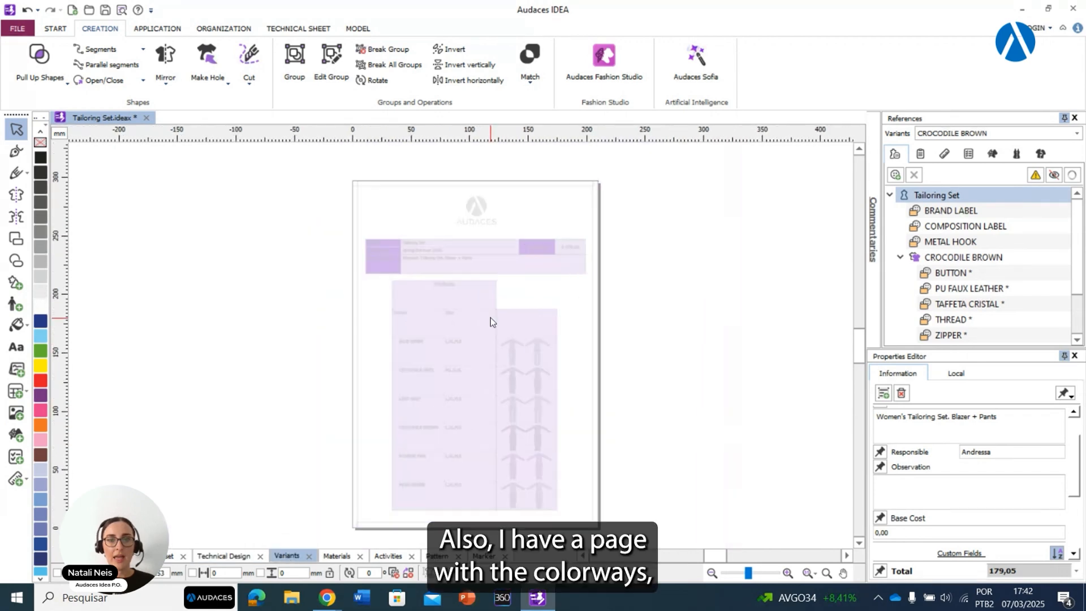
scroll(512, 501, up, 5)
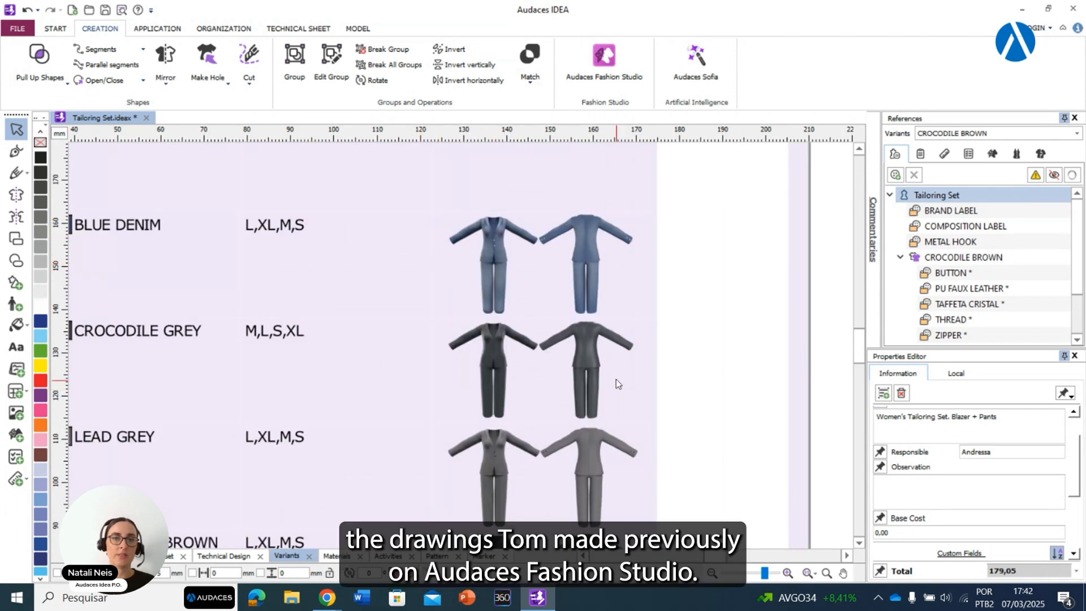
scroll(616, 379, down, 2)
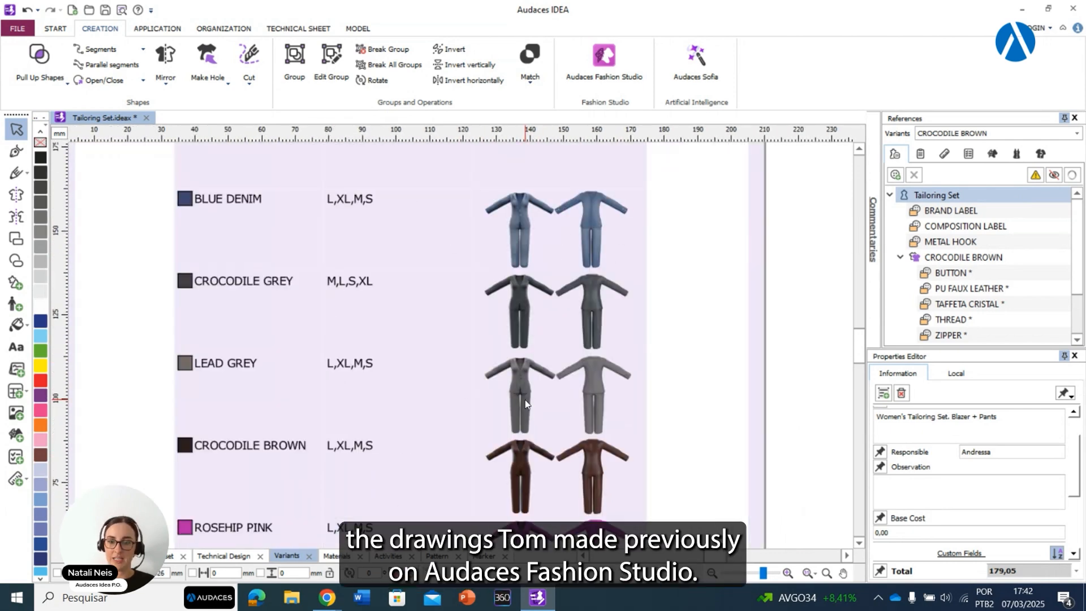
scroll(511, 428, down, 2)
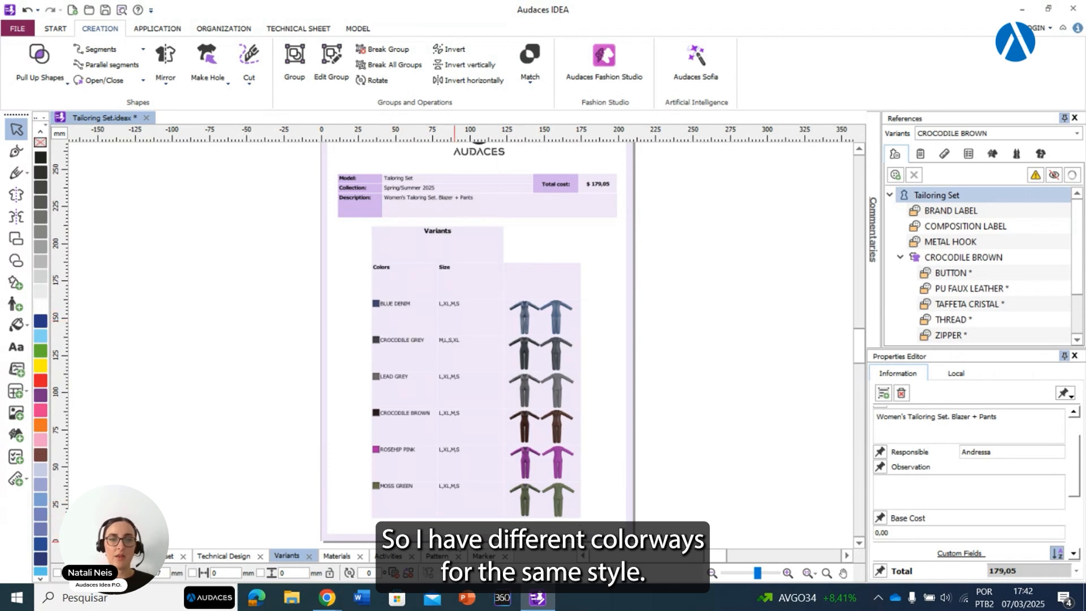
scroll(554, 506, up, 1)
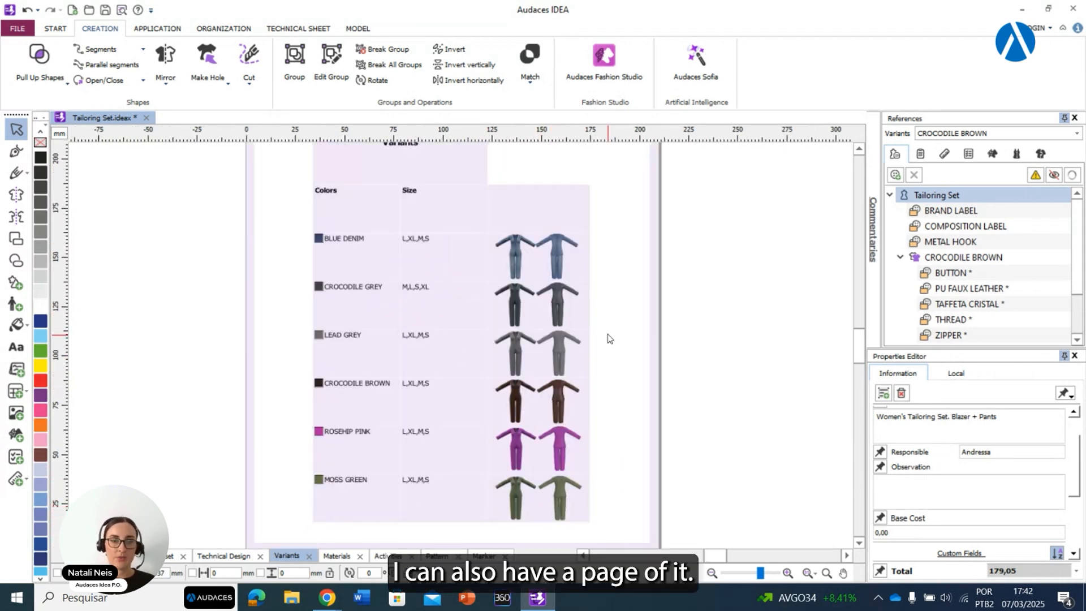
scroll(607, 333, down, 2)
scroll(568, 257, up, 1)
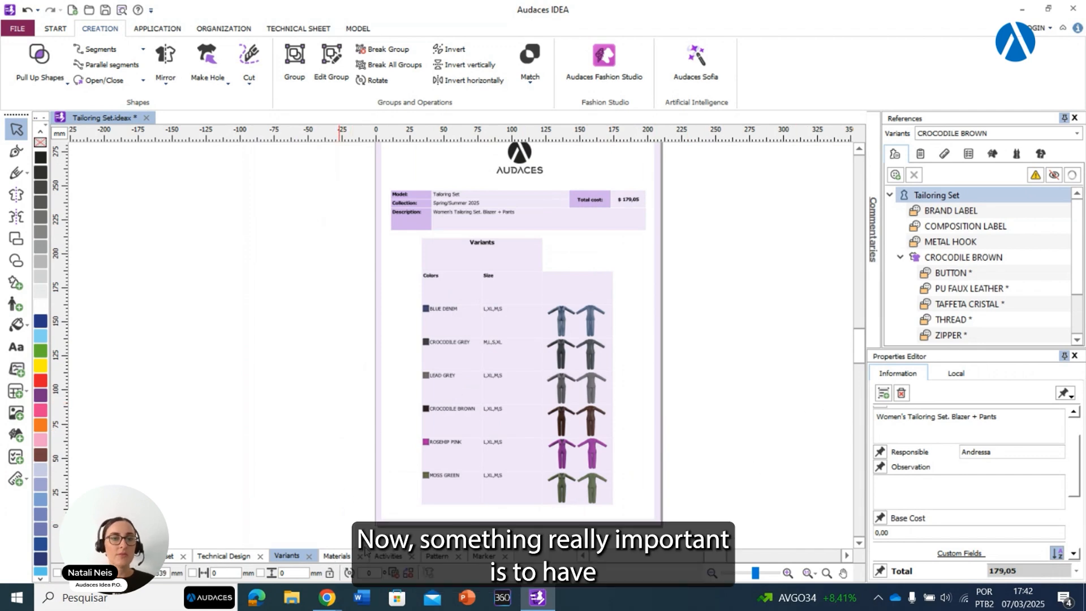
Step: Open the Materials sheet and inspect the properties of the label, metal hook, PU faux leather and taffeta references
click(338, 557)
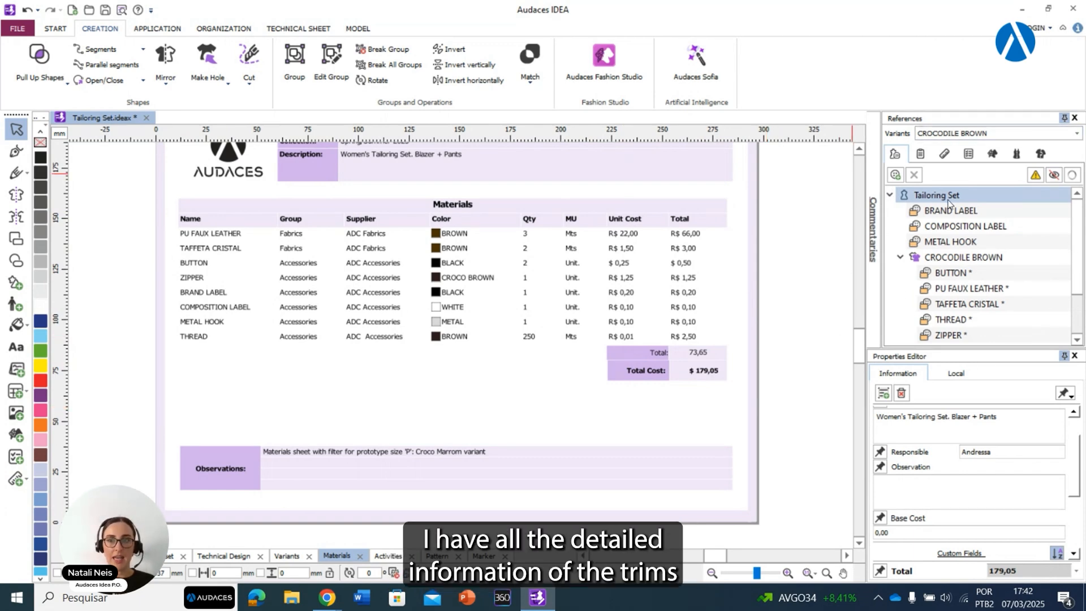
click(1007, 211)
click(1003, 229)
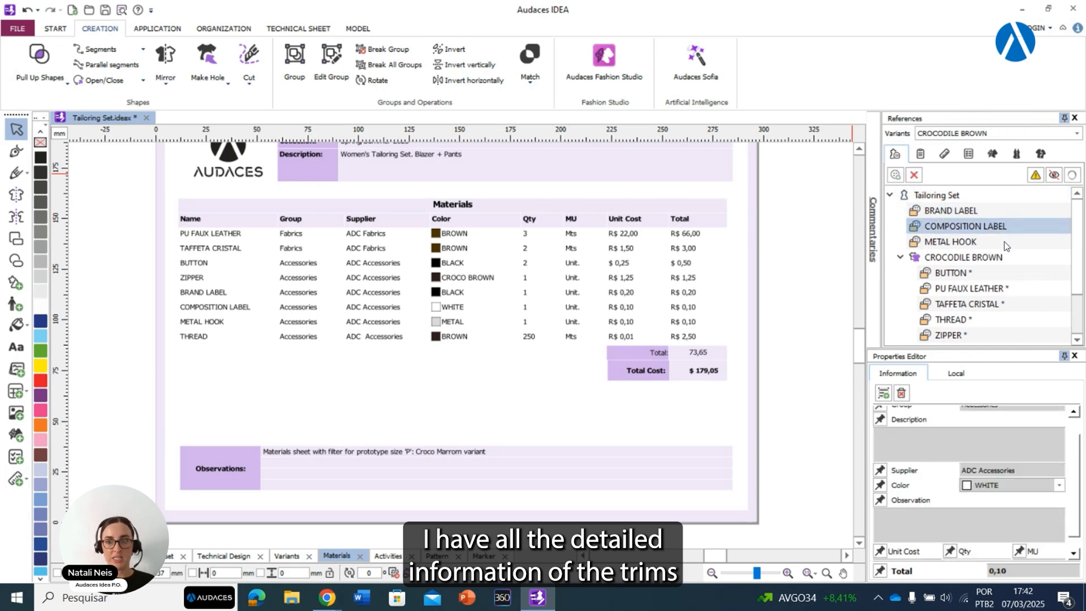
click(1006, 243)
click(1008, 287)
click(993, 305)
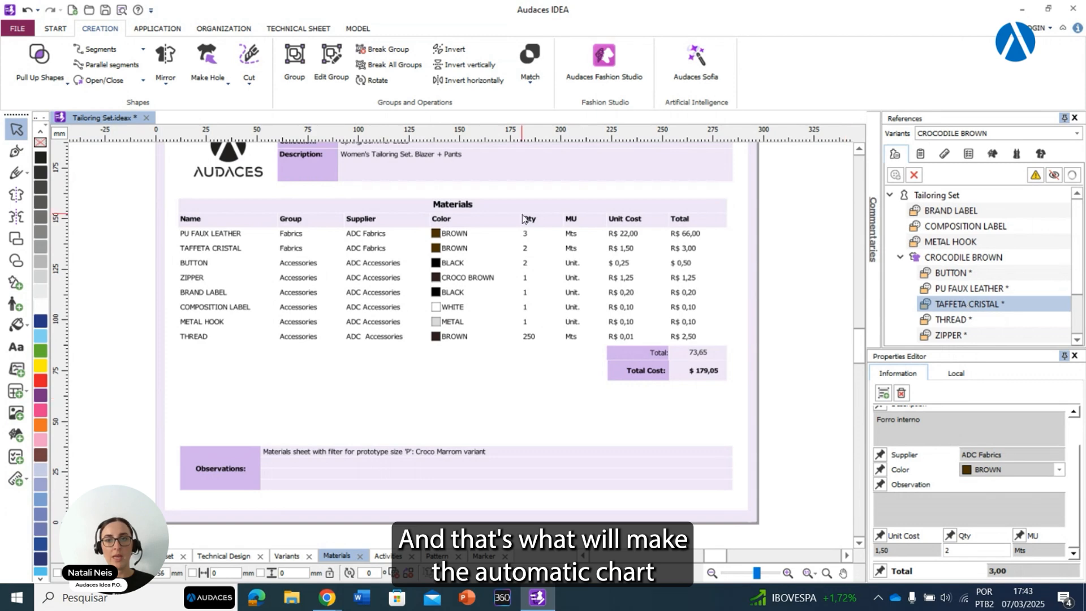
Step: Examine the Materials chart, covering the quantities, unit costs and total cost of the tailoring set
click(382, 203)
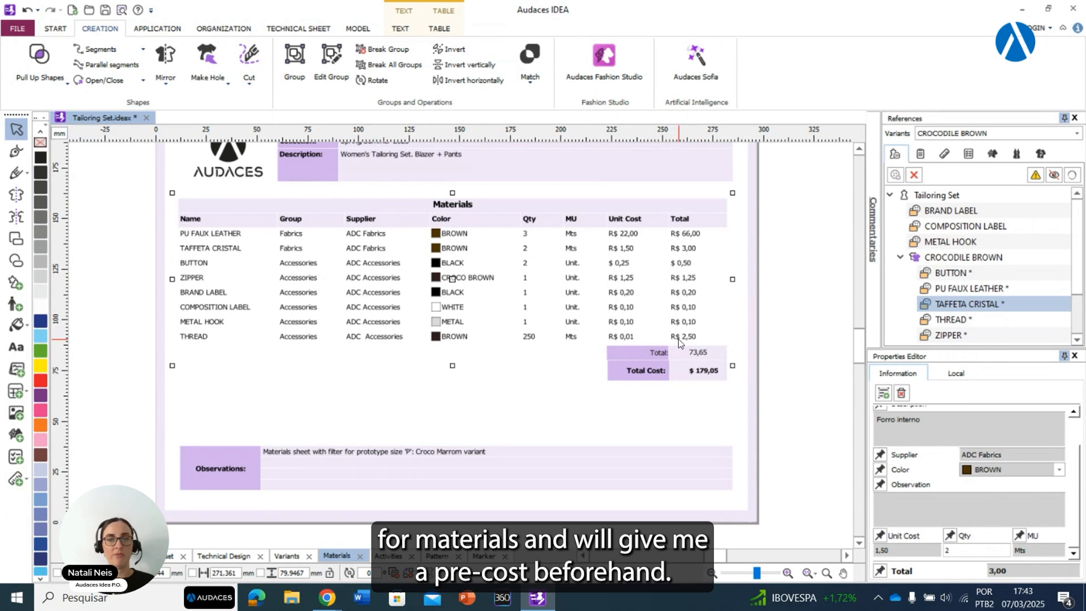
click(758, 352)
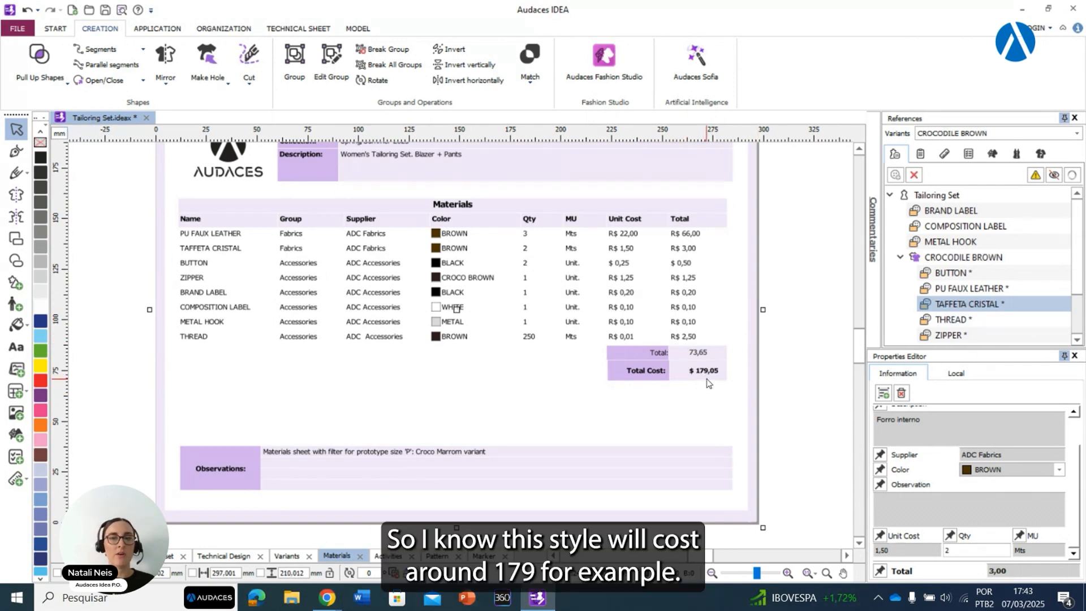
scroll(707, 383, up, 1)
scroll(727, 322, down, 1)
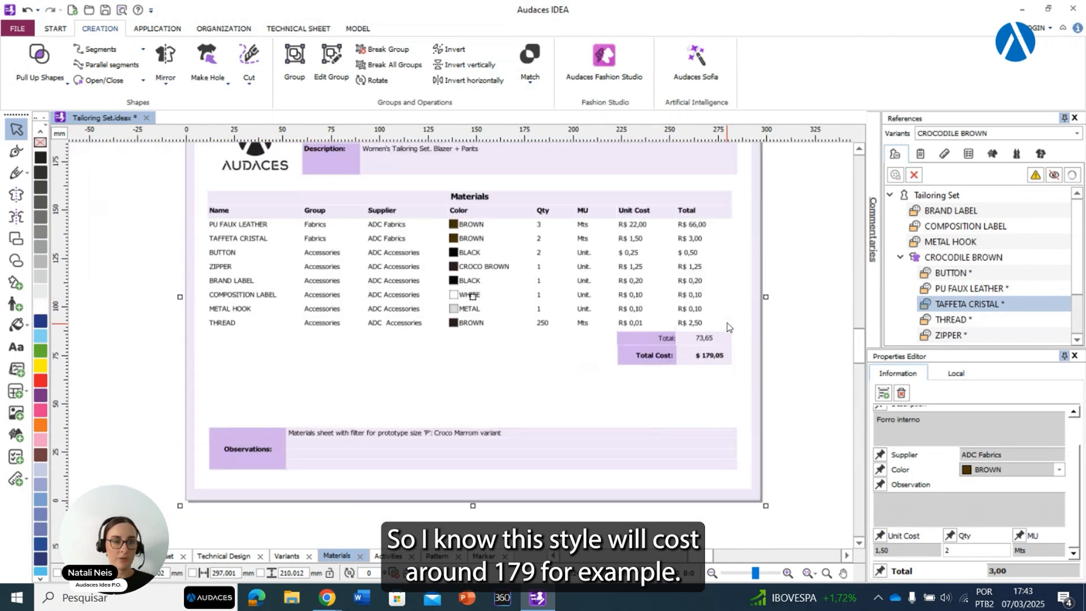
scroll(752, 312, down, 1)
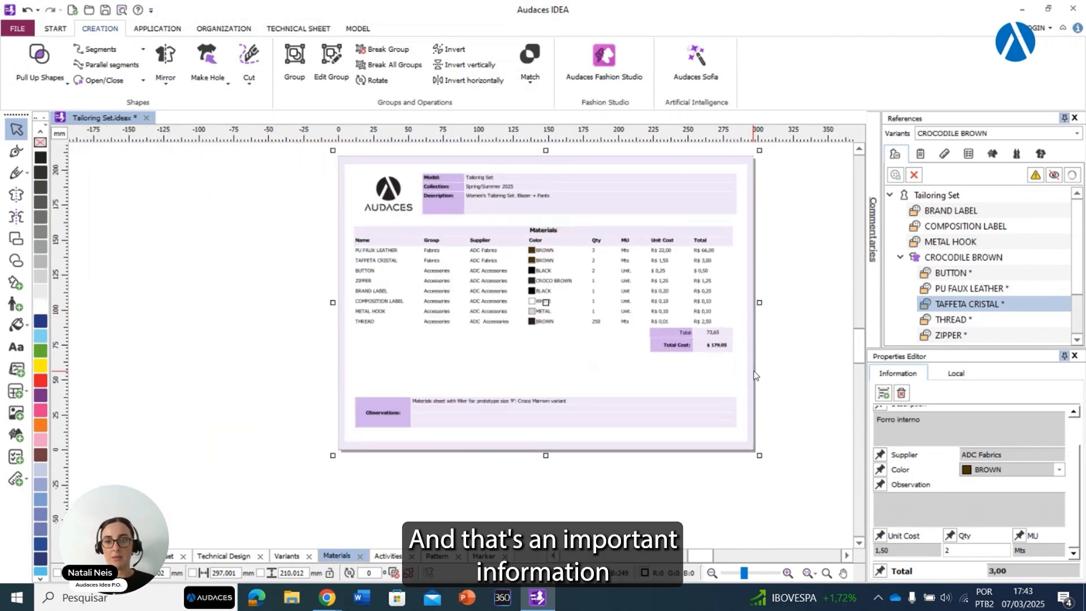
scroll(775, 246, up, 1)
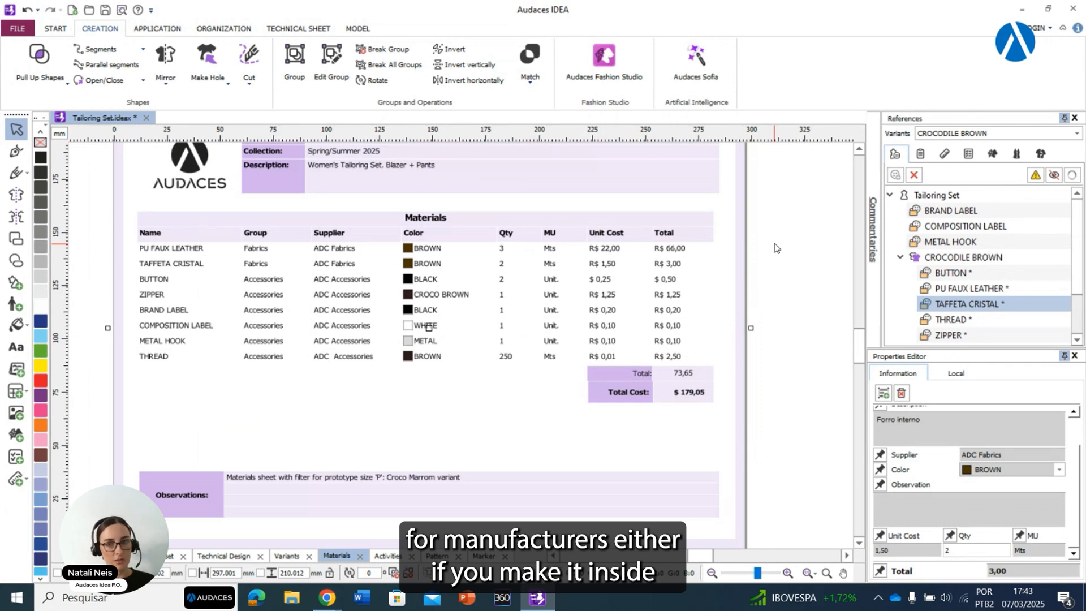
click(775, 247)
scroll(775, 247, down, 1)
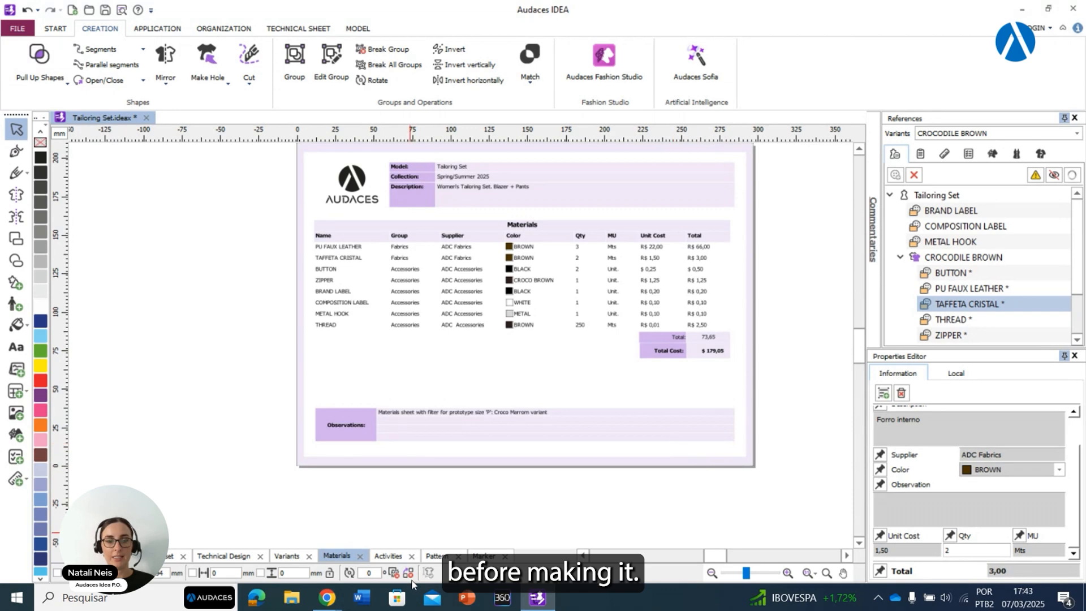
Step: Examine the Activities sheet with the cutting, manufacturing and post-sewing costs, and show the activity references
click(391, 557)
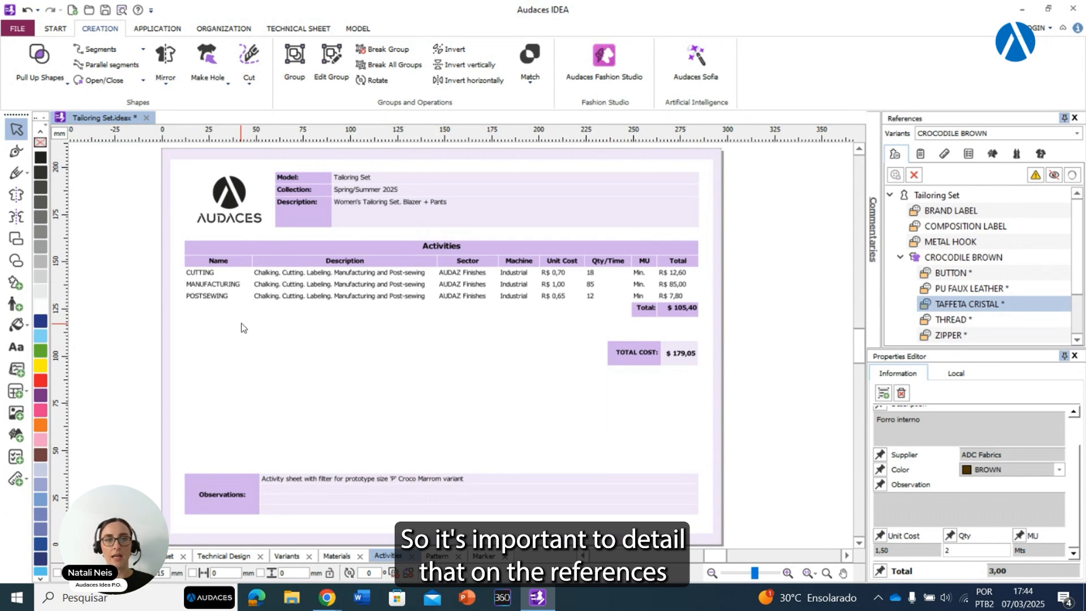
click(920, 155)
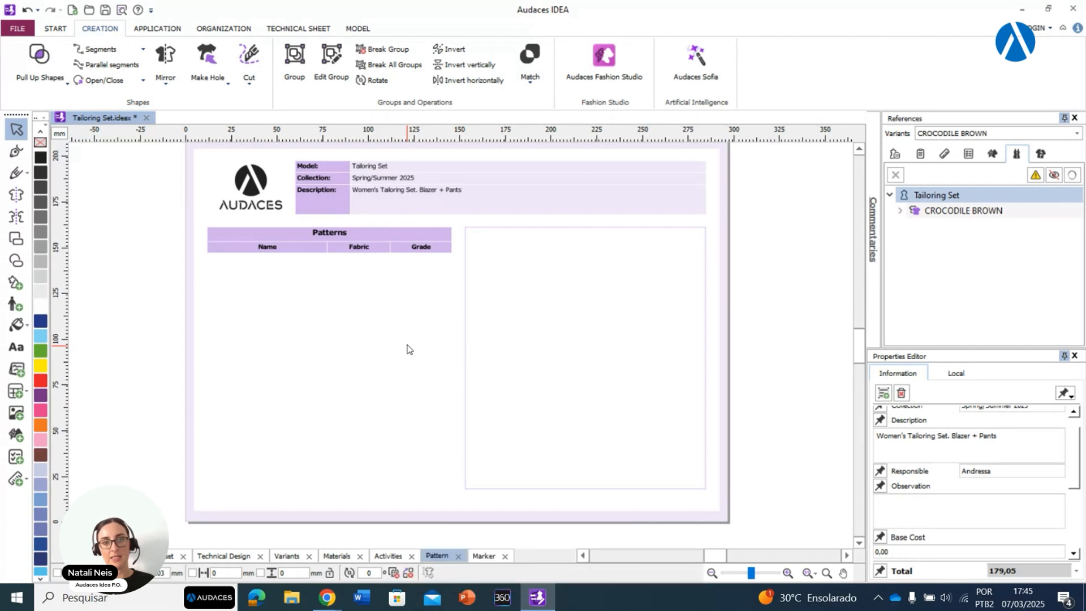
Step: Insert the Audaces pattern file Tairoling Set.adsx from the OneDrive_1_06-03-2025 folder as a reference on the Pattern sheet
right_click(423, 304)
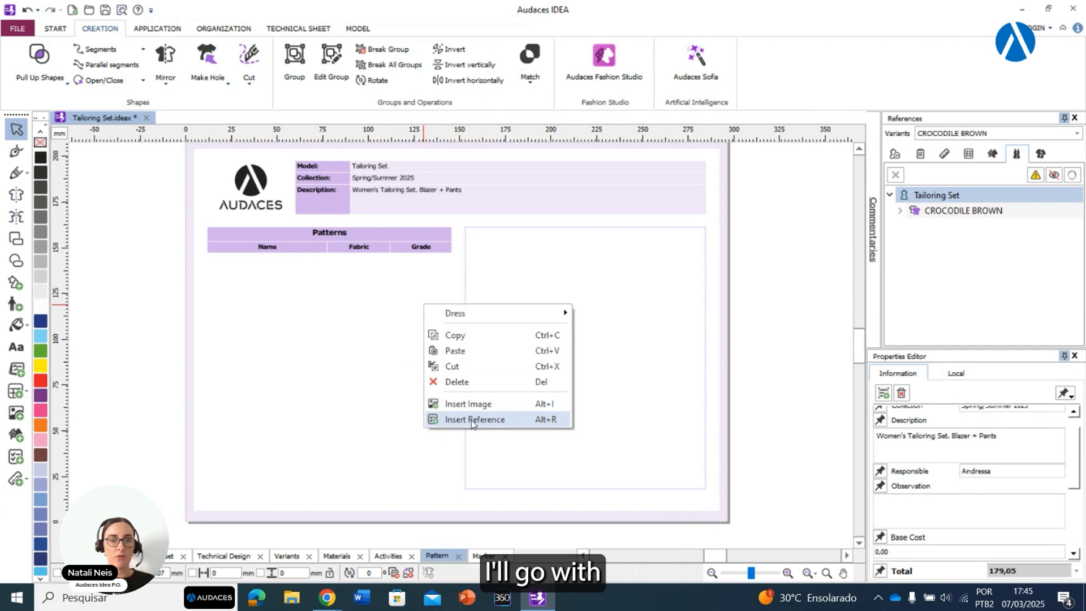
right_click(361, 334)
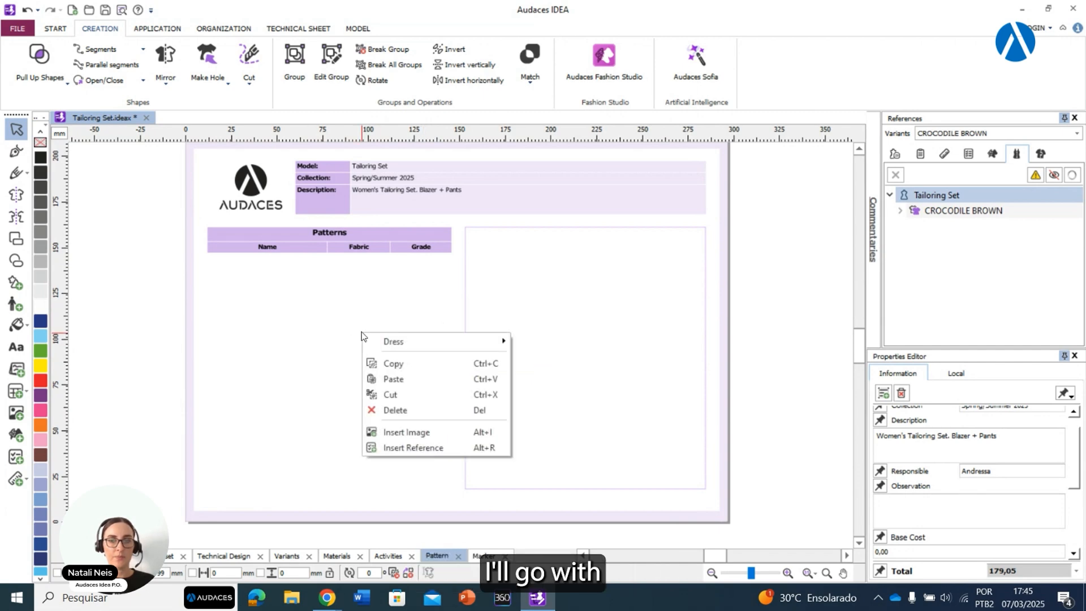
click(410, 447)
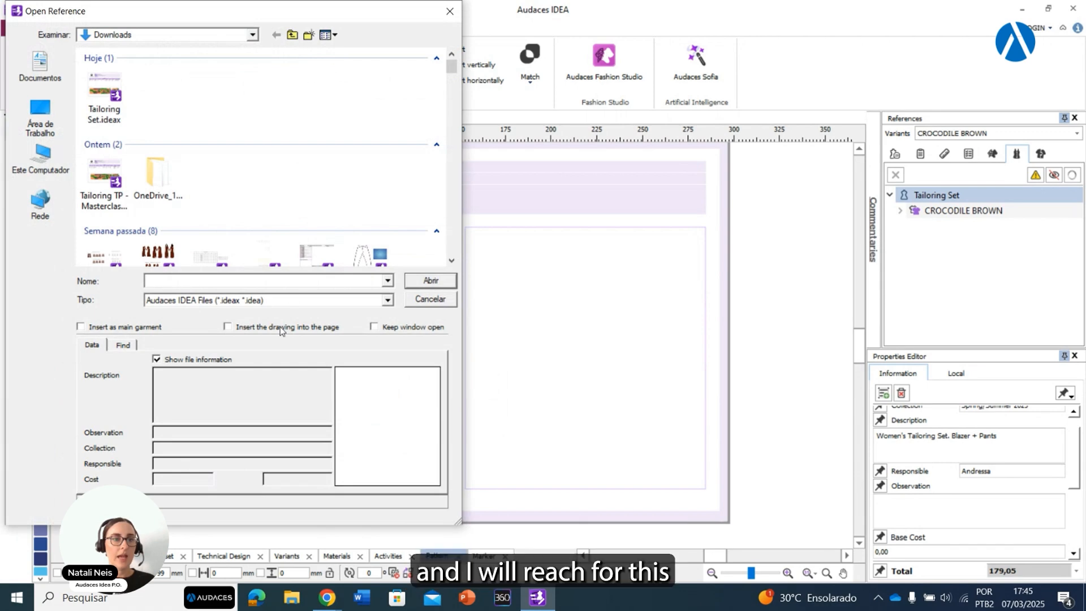
click(388, 300)
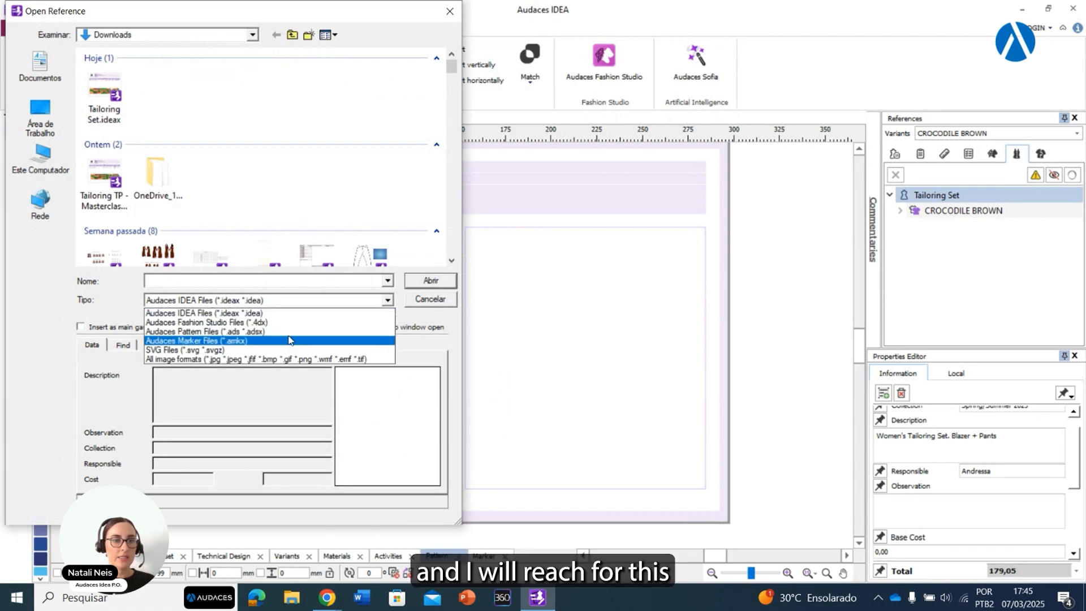
click(262, 332)
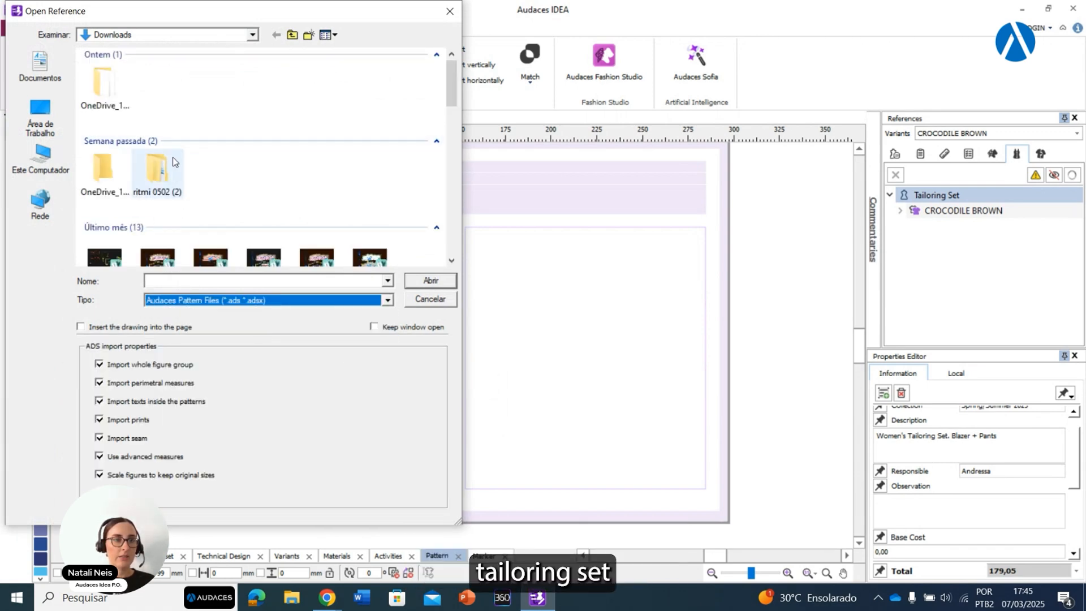
double_click(113, 87)
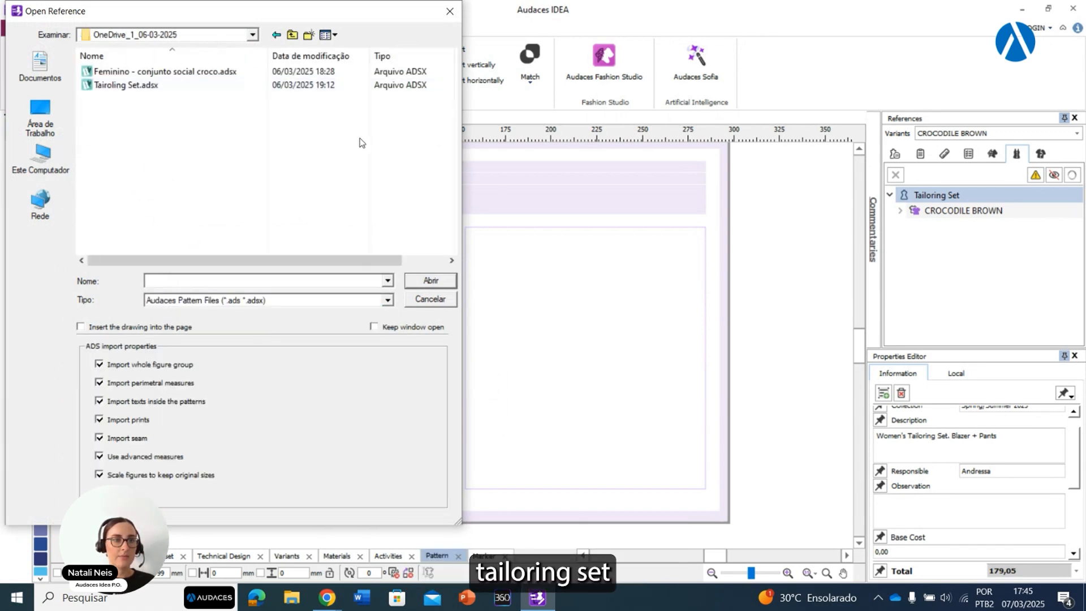
click(130, 87)
click(431, 282)
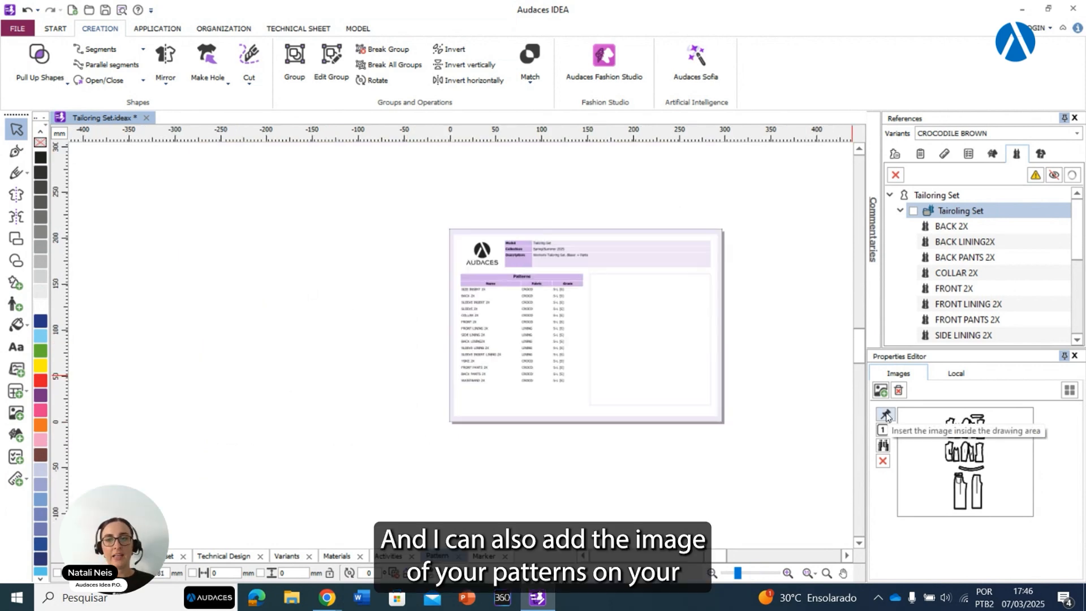
Step: Insert the imported reference's image of the pattern pieces into the drawing area, starting at the empty frame beside the Patterns chart
click(886, 416)
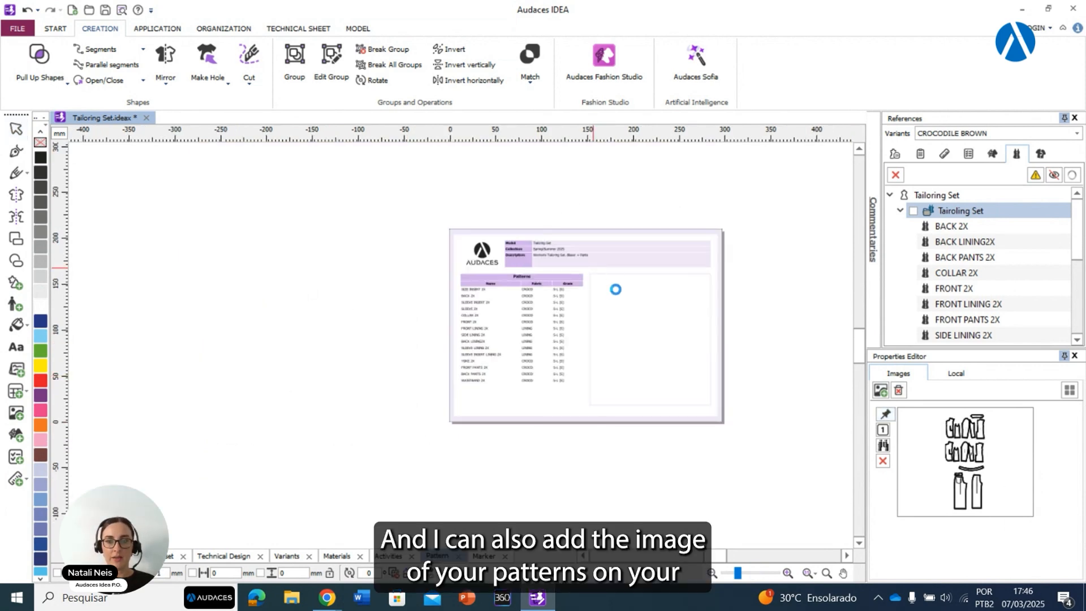
click(597, 279)
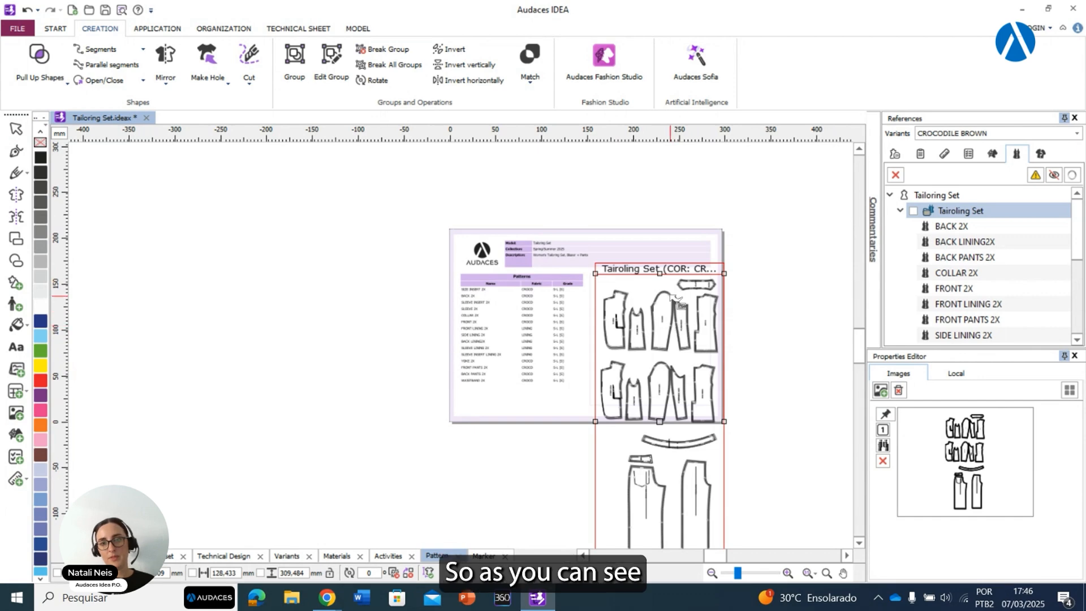
scroll(676, 298, down, 2)
key(Escape)
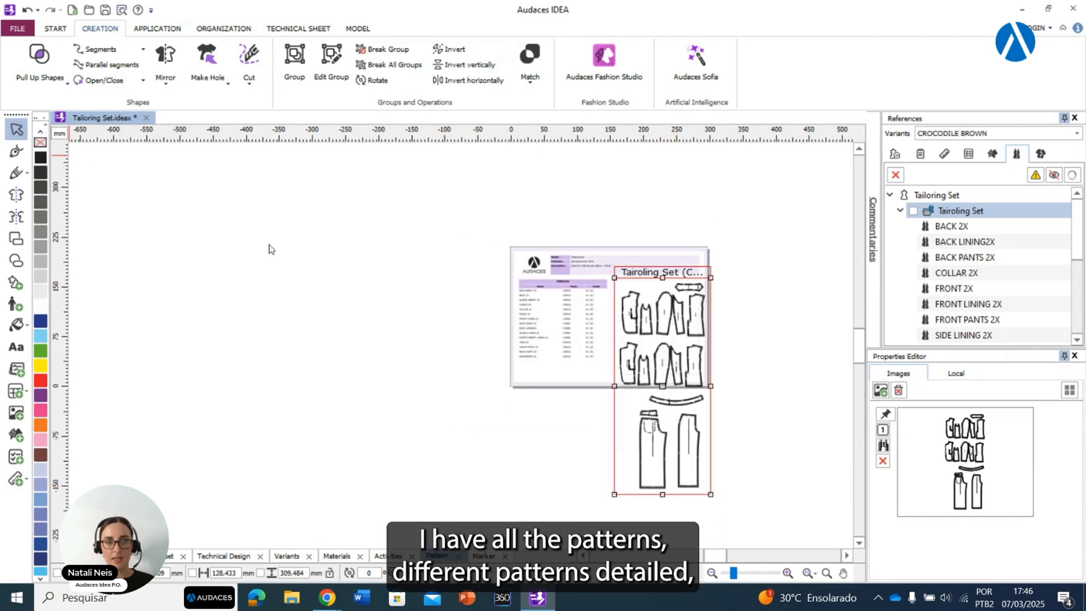
Step: Scale the pattern pieces image down to about 57 × 137 mm and centre it in the frame beside the Patterns chart
drag(620, 283, 659, 373)
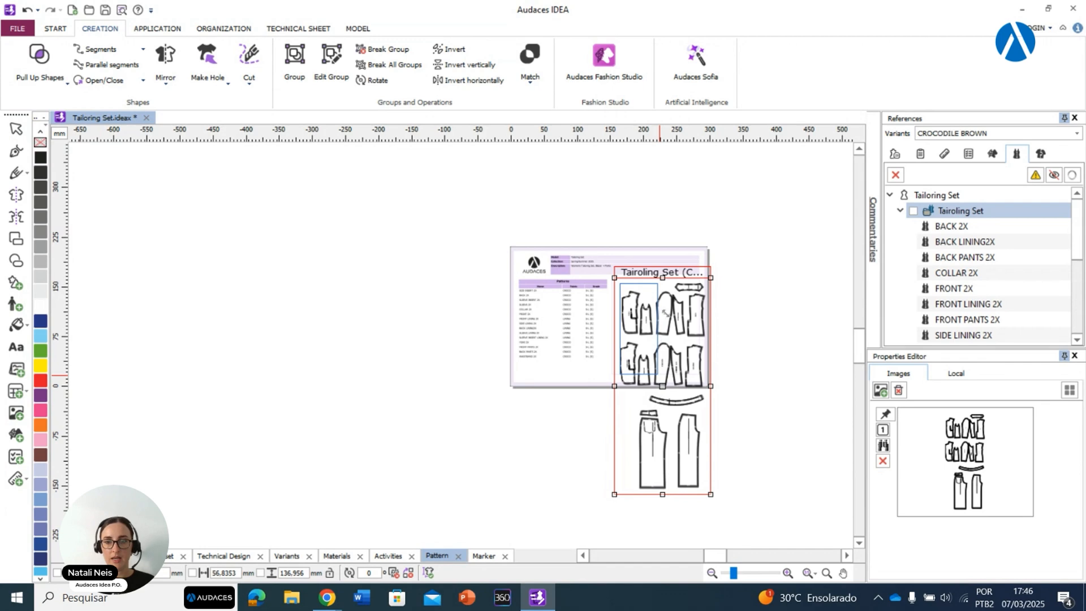
scroll(671, 304, up, 3)
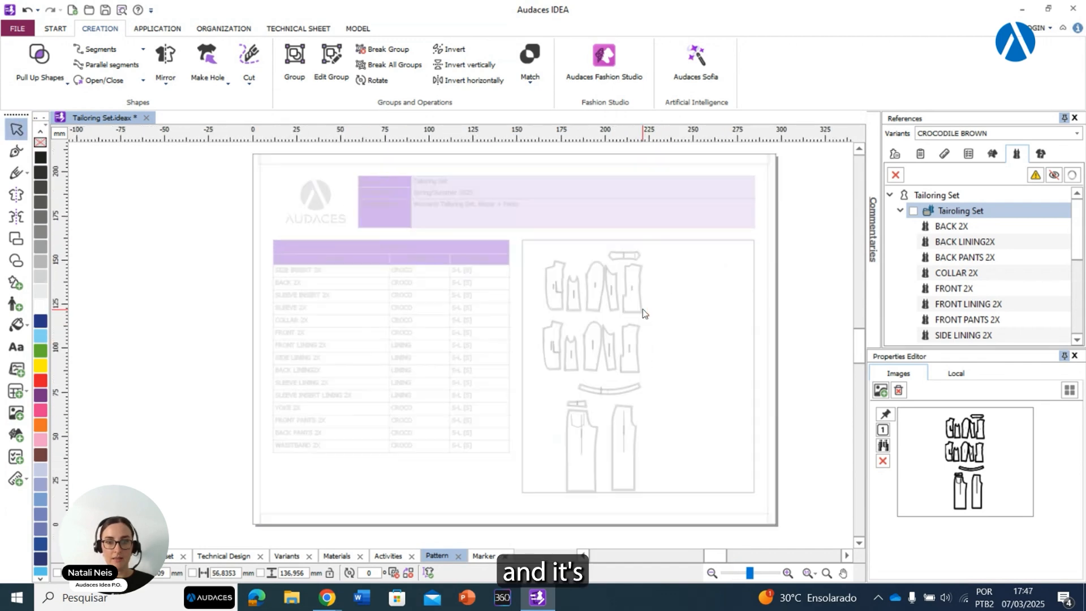
scroll(670, 362, up, 2)
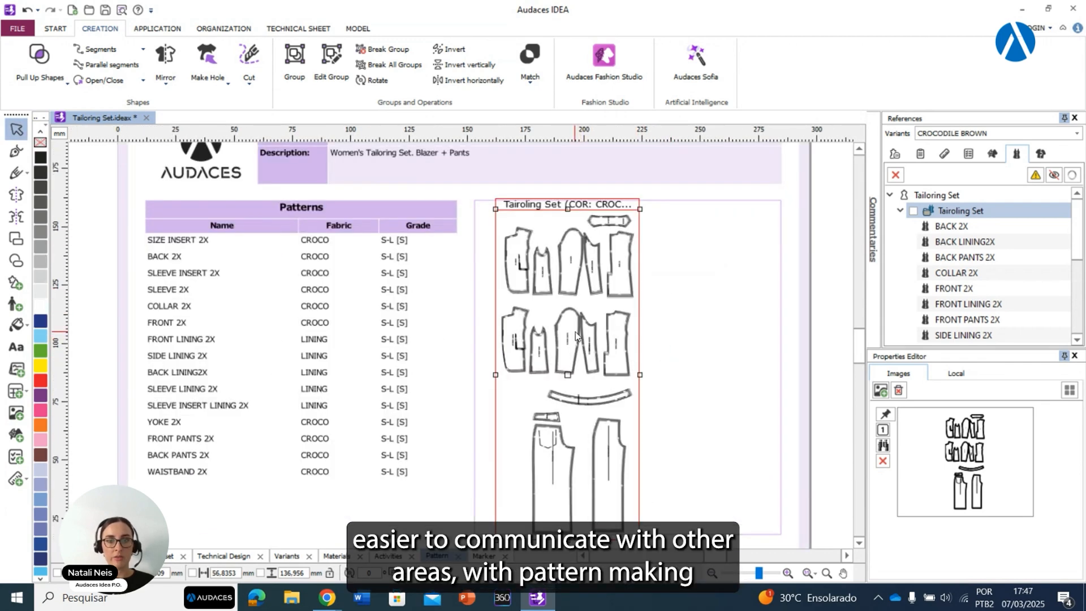
drag(574, 331, 641, 323)
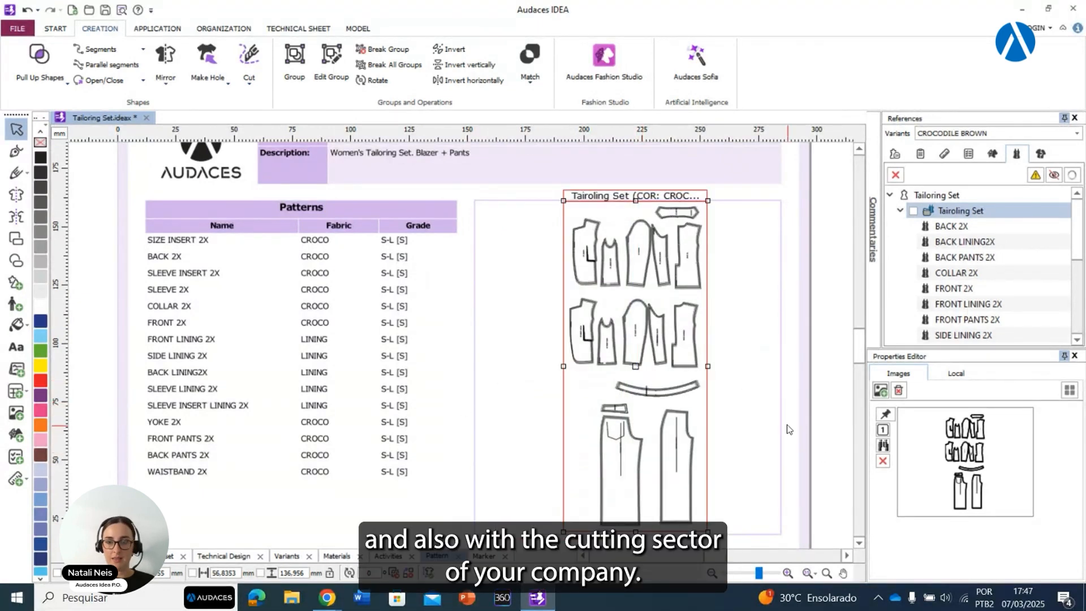
scroll(786, 429, down, 1)
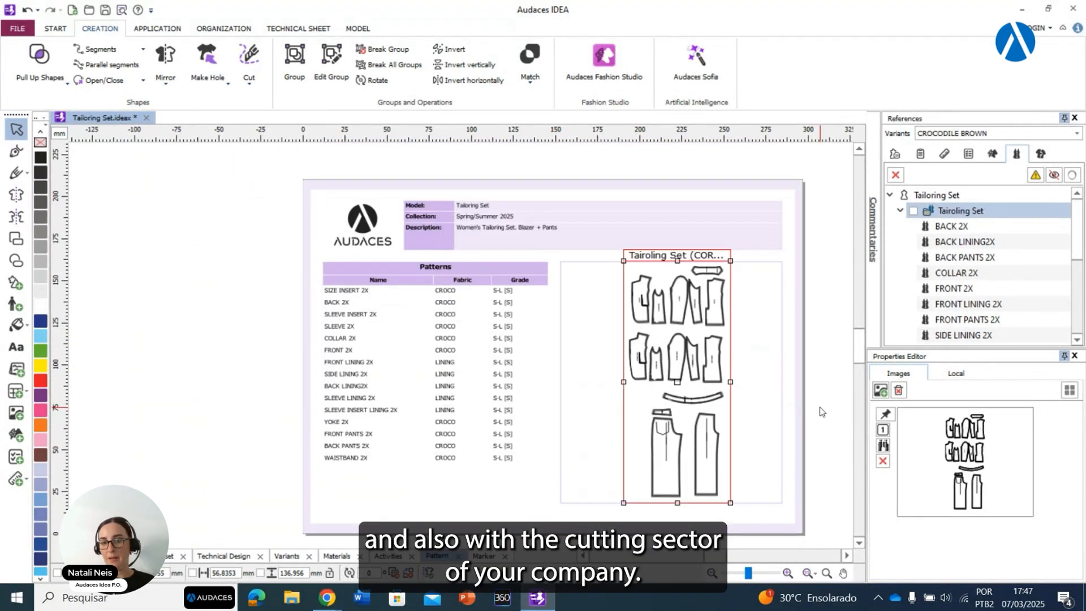
click(273, 370)
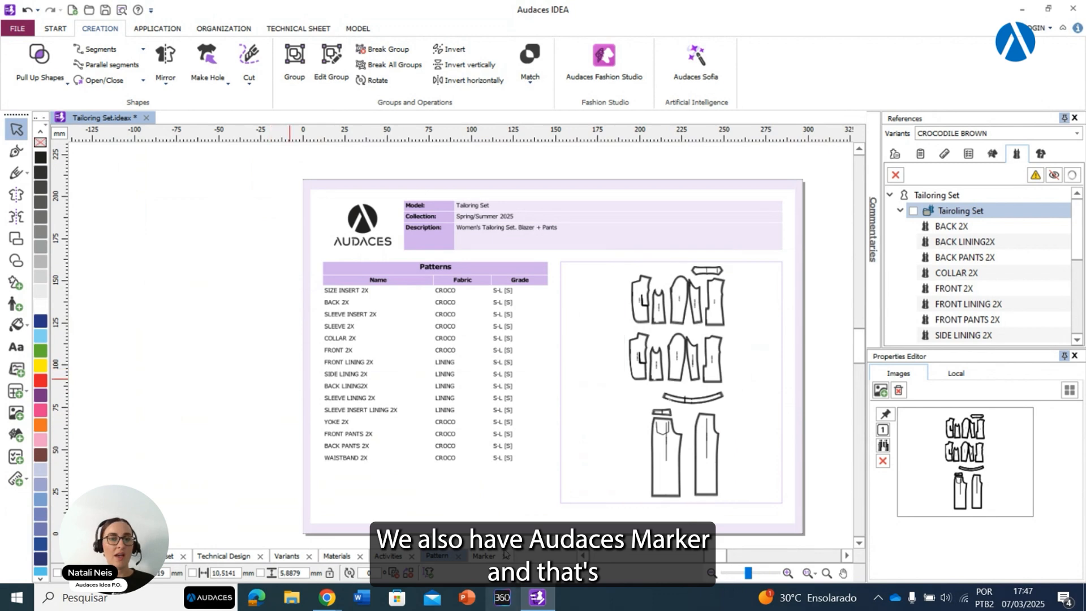
Step: Open the Marker sheet and examine the Markers chart for the croco and lining fabrics
click(480, 557)
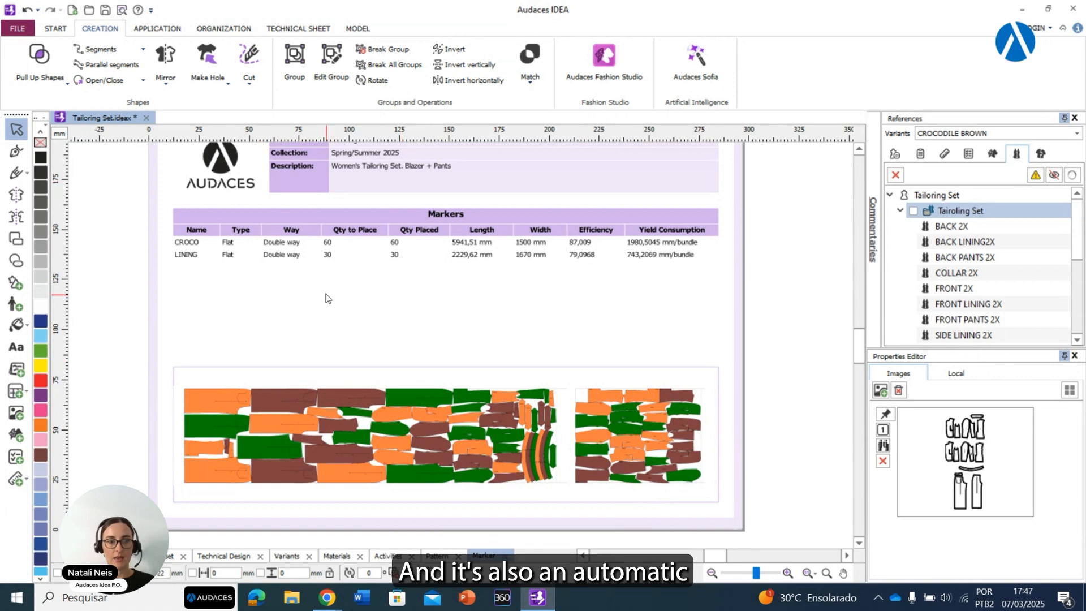
click(498, 216)
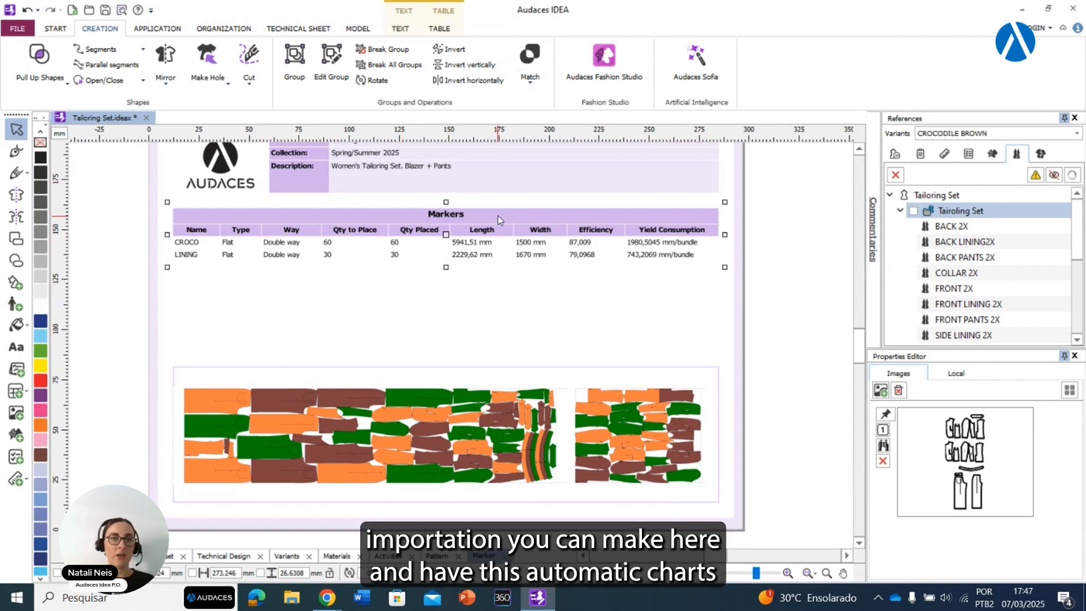